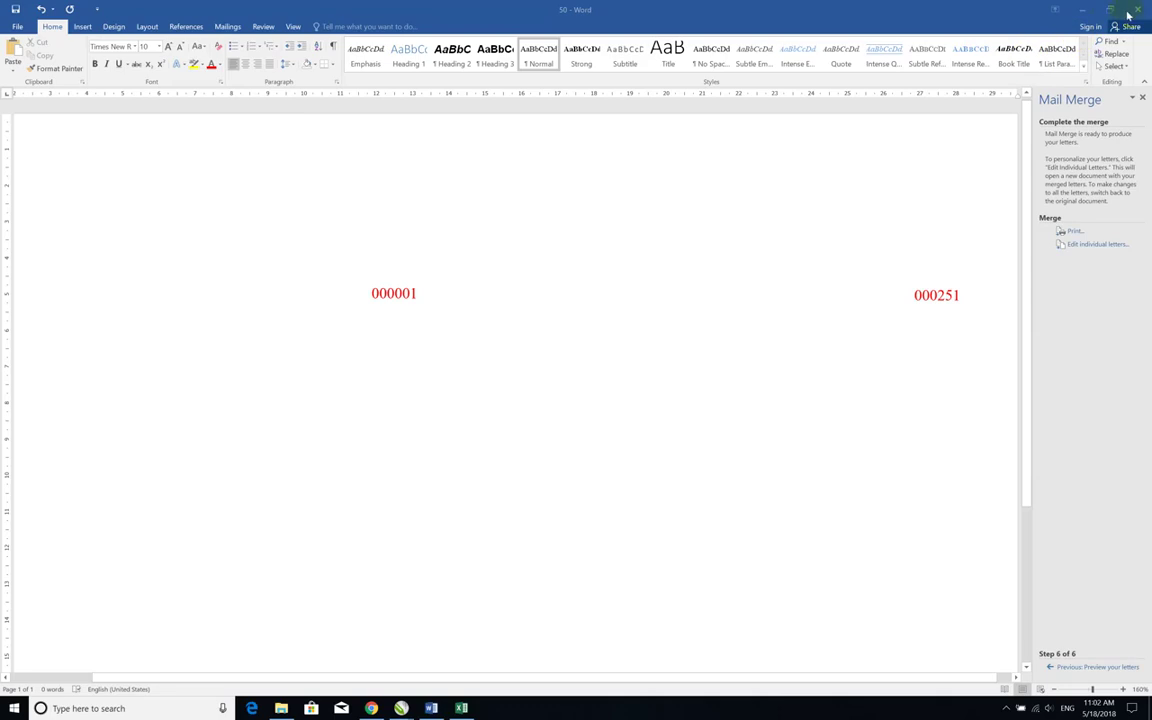
- Close Word's merged 50 document without saving the changes
{"action": "left_click", "coordinate": [1134, 12]}
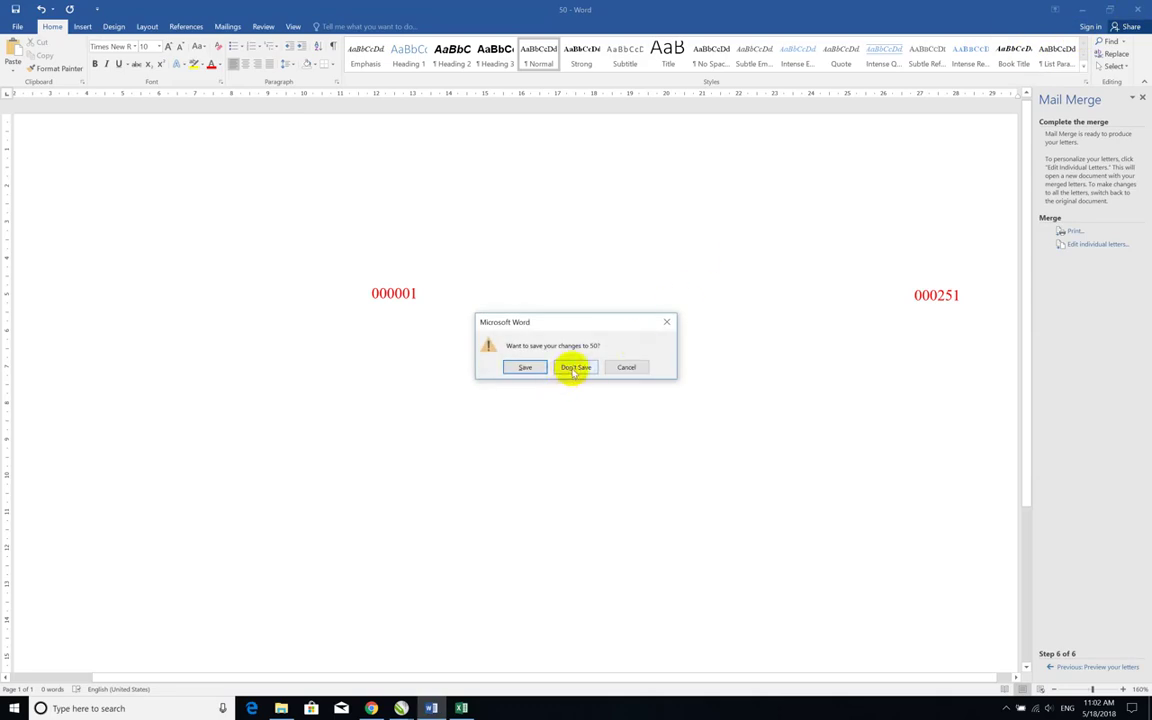
{"action": "left_click", "coordinate": [576, 369]}
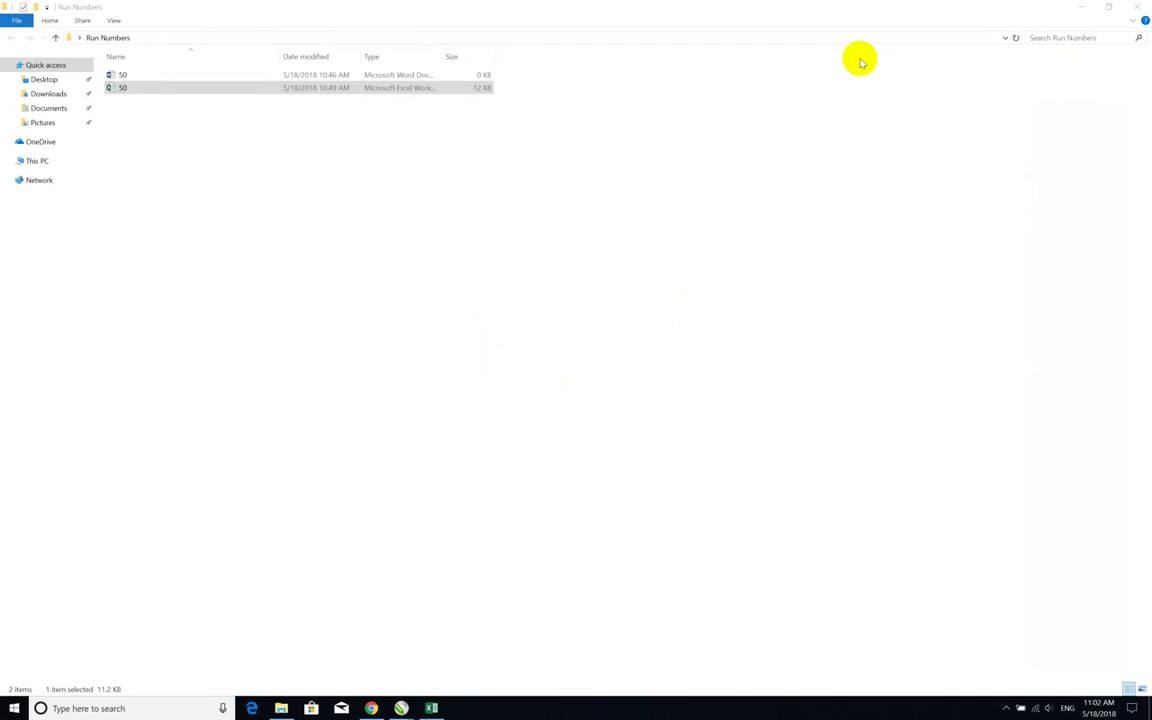
- Refresh the desktop, open the Run Numbers folder and launch the 50 Excel workbook
{"action": "left_click", "coordinate": [1140, 8]}
{"action": "right_click", "coordinate": [537, 185]}
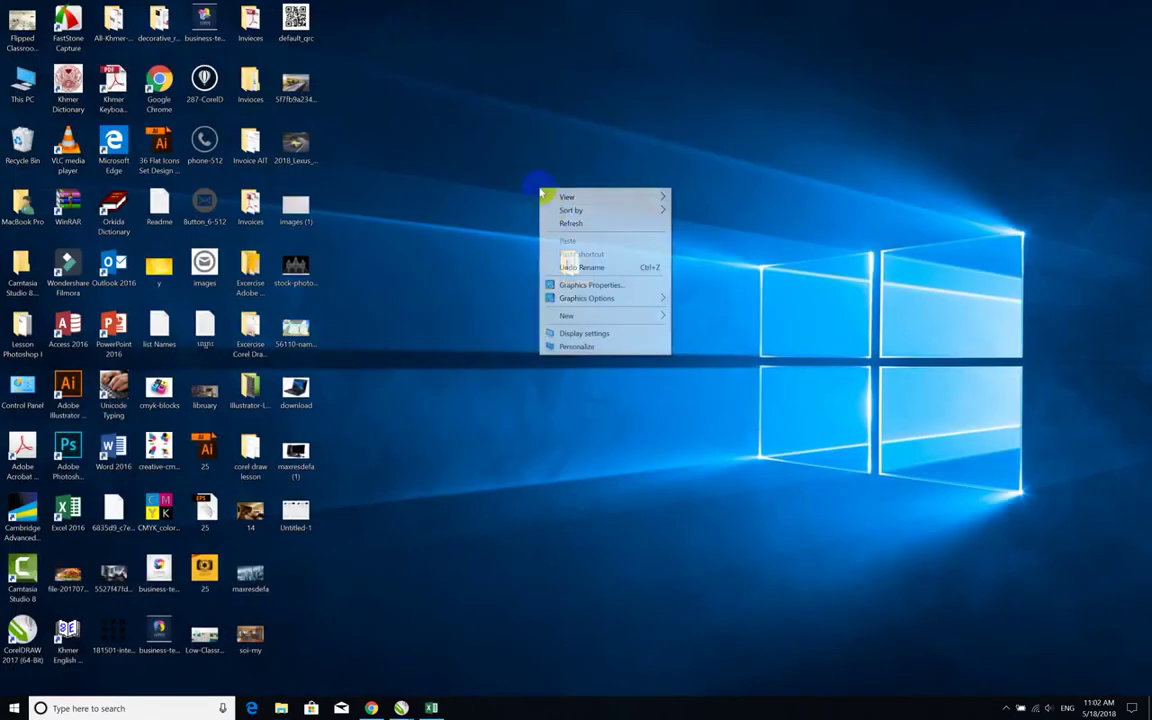
{"action": "left_click", "coordinate": [562, 224]}
{"action": "double_click", "coordinate": [569, 265]}
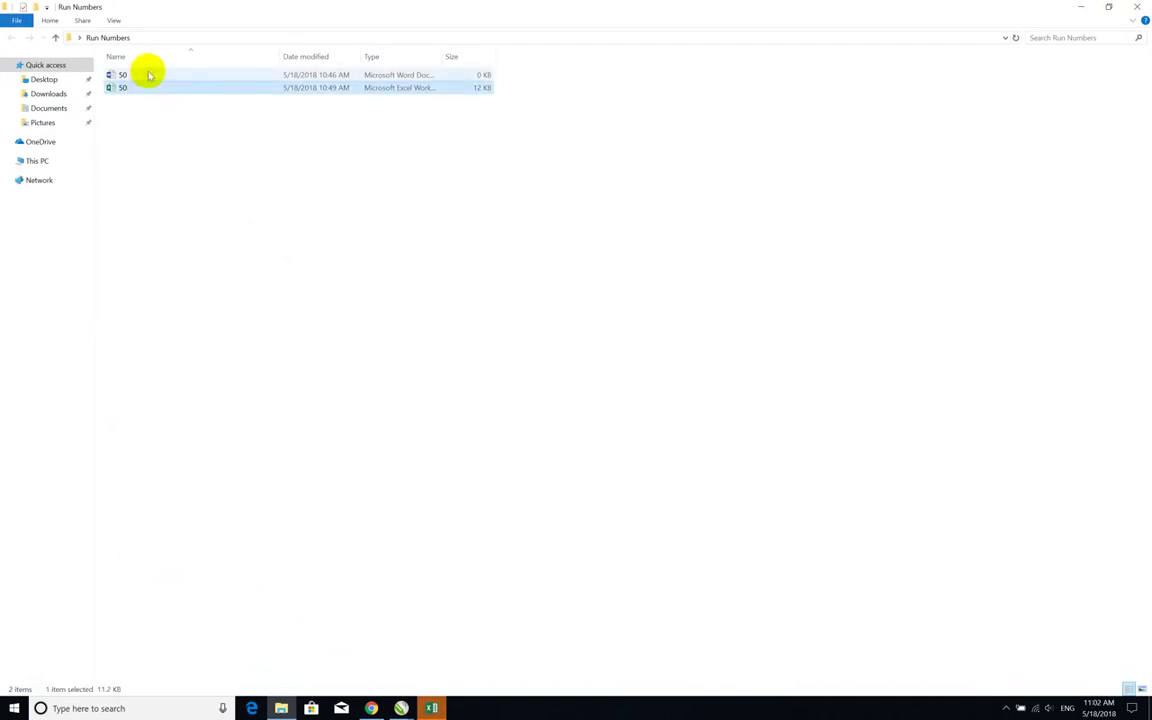
{"action": "left_click", "coordinate": [149, 75]}
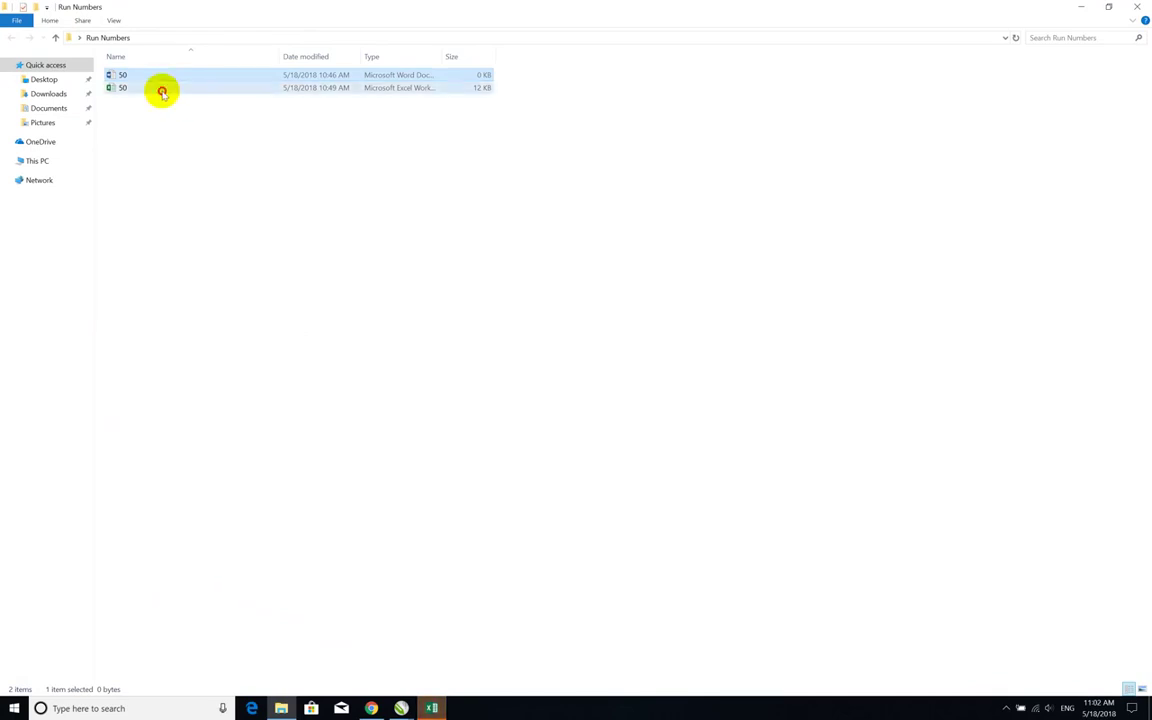
{"action": "left_click", "coordinate": [162, 89]}
{"action": "double_click", "coordinate": [165, 90]}
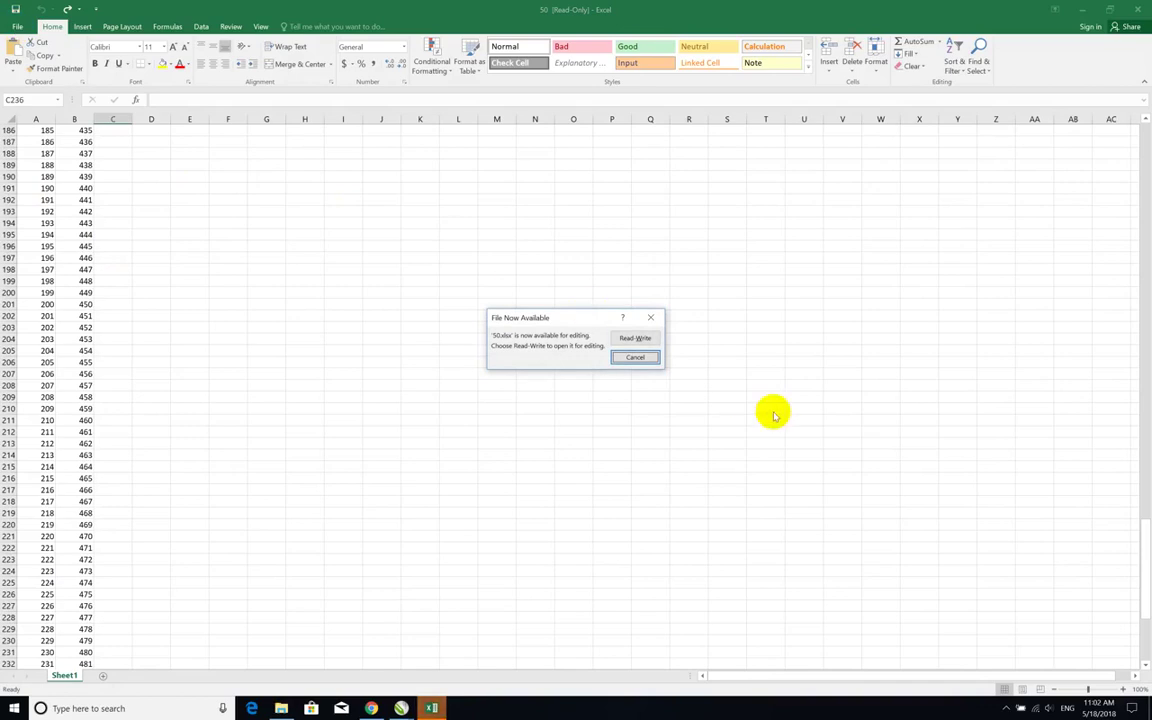
- Reopen 50.xlsx in Read-Write mode so it can be edited
{"action": "left_click", "coordinate": [638, 341]}
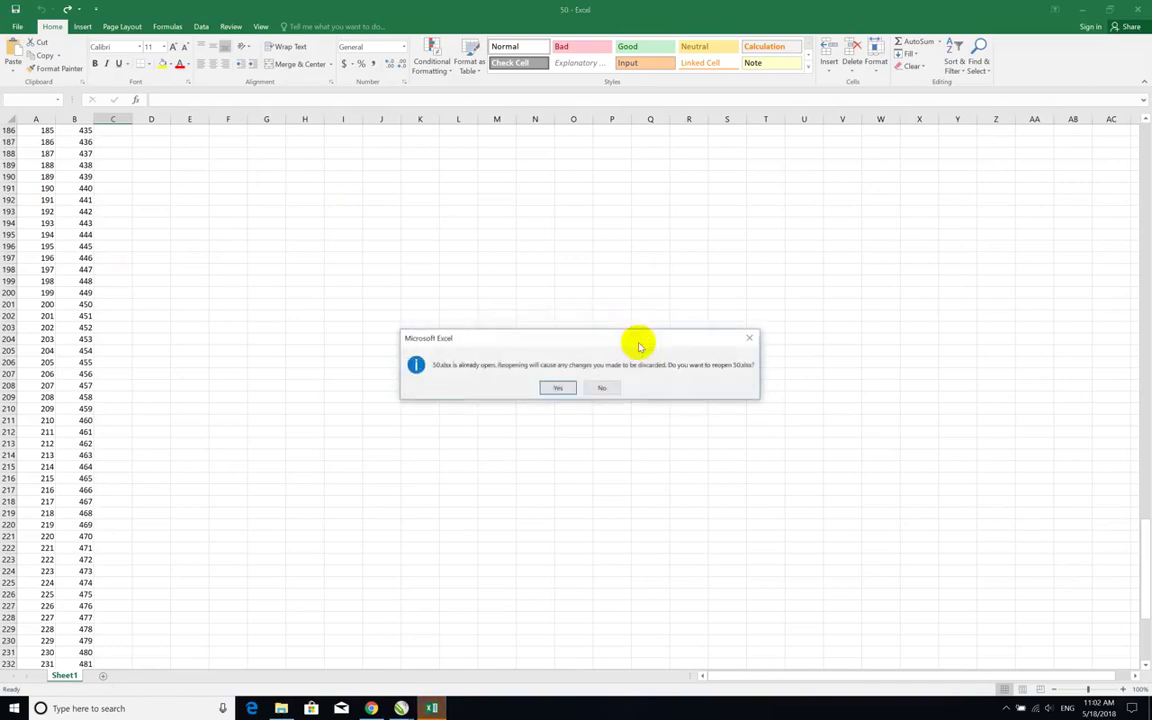
{"action": "left_click", "coordinate": [552, 387]}
- Save the 50 workbook as a Unicode Text file in Run Numbers
{"action": "left_click", "coordinate": [15, 27]}
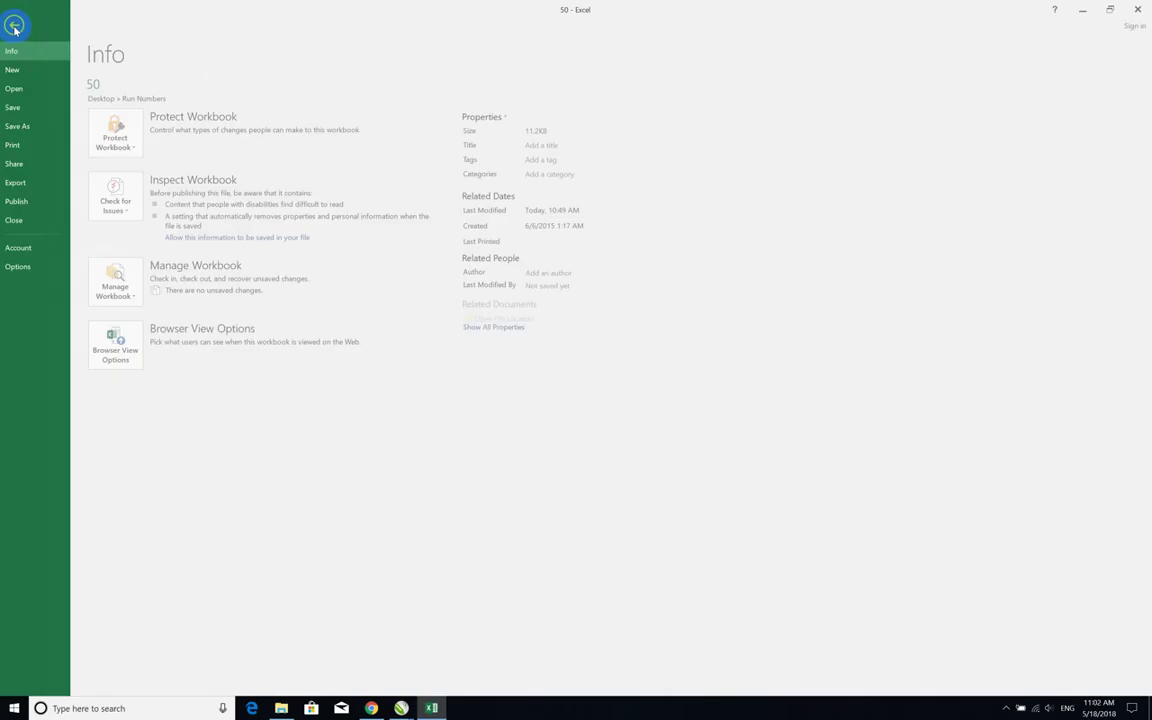
{"action": "left_click", "coordinate": [43, 128]}
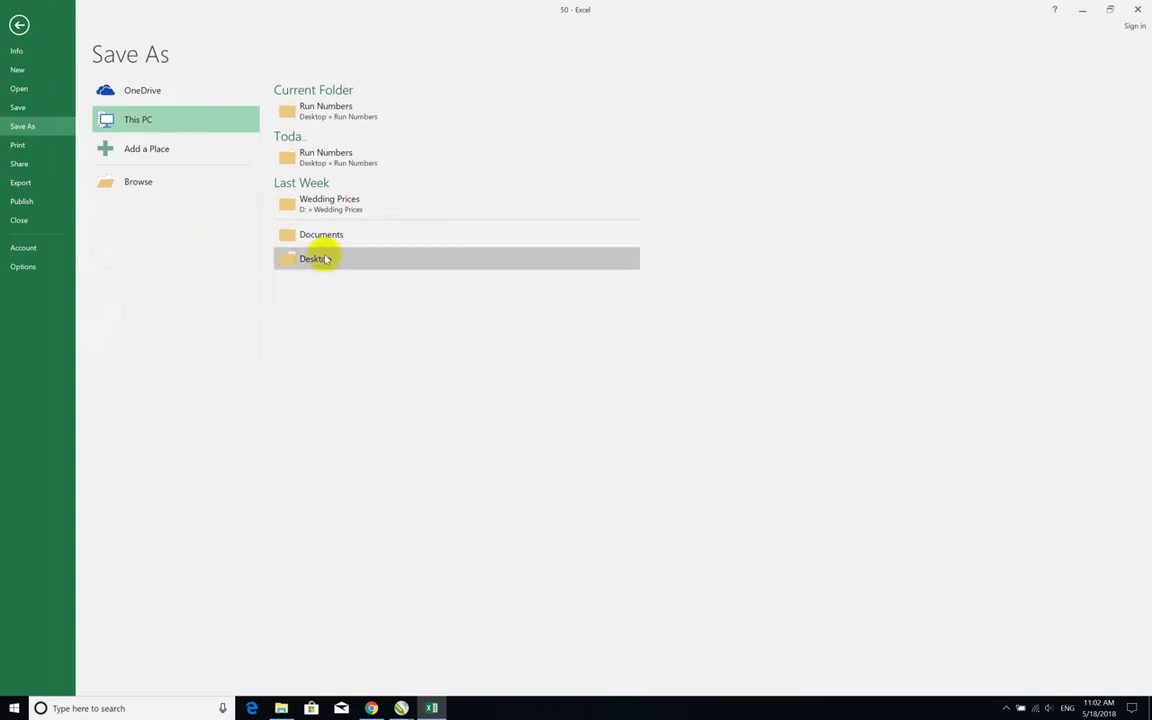
{"action": "left_click", "coordinate": [325, 261]}
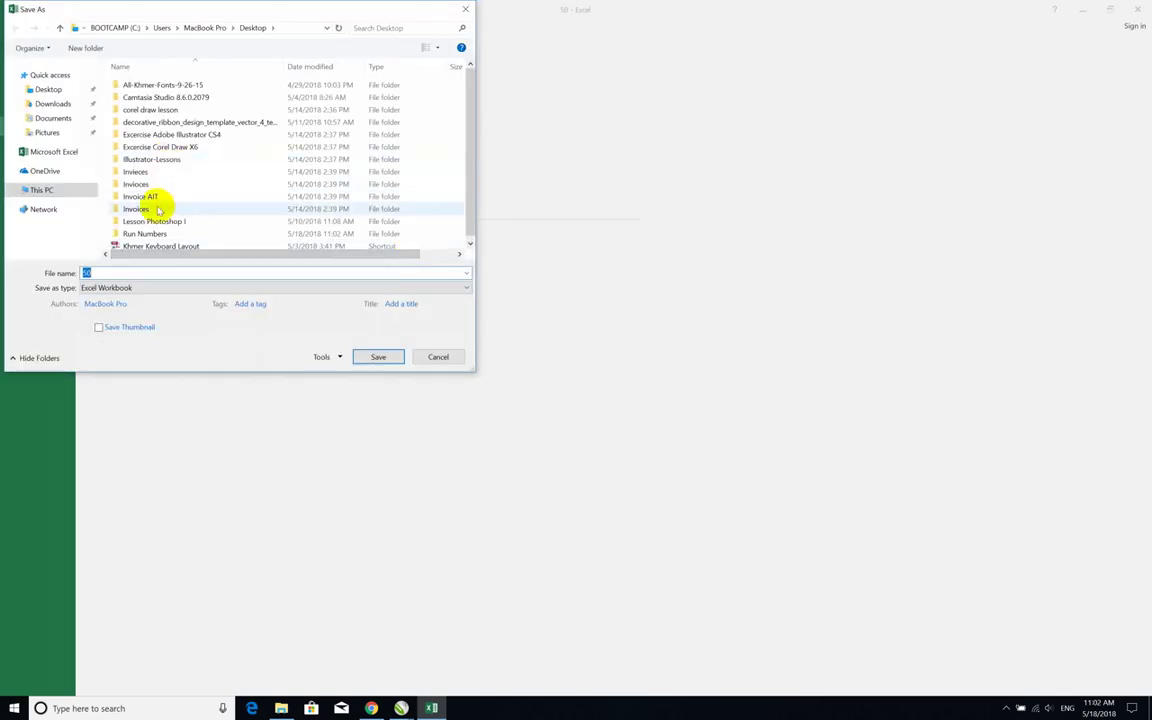
{"action": "double_click", "coordinate": [156, 232]}
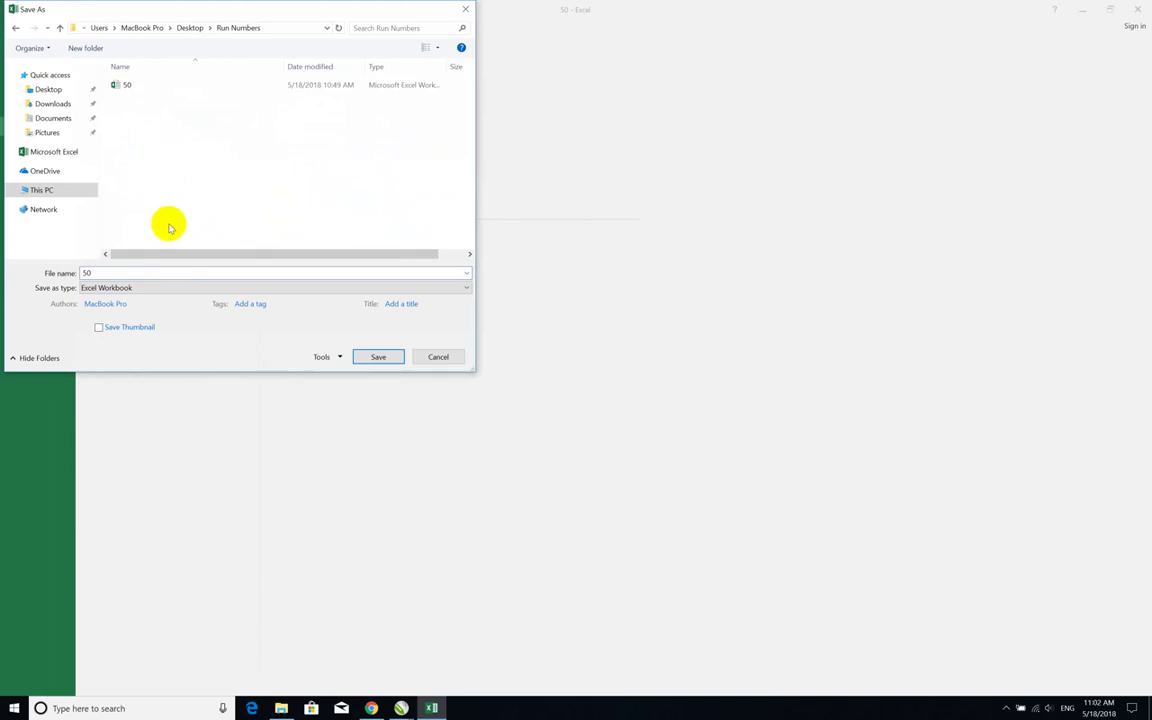
{"action": "left_click", "coordinate": [147, 288]}
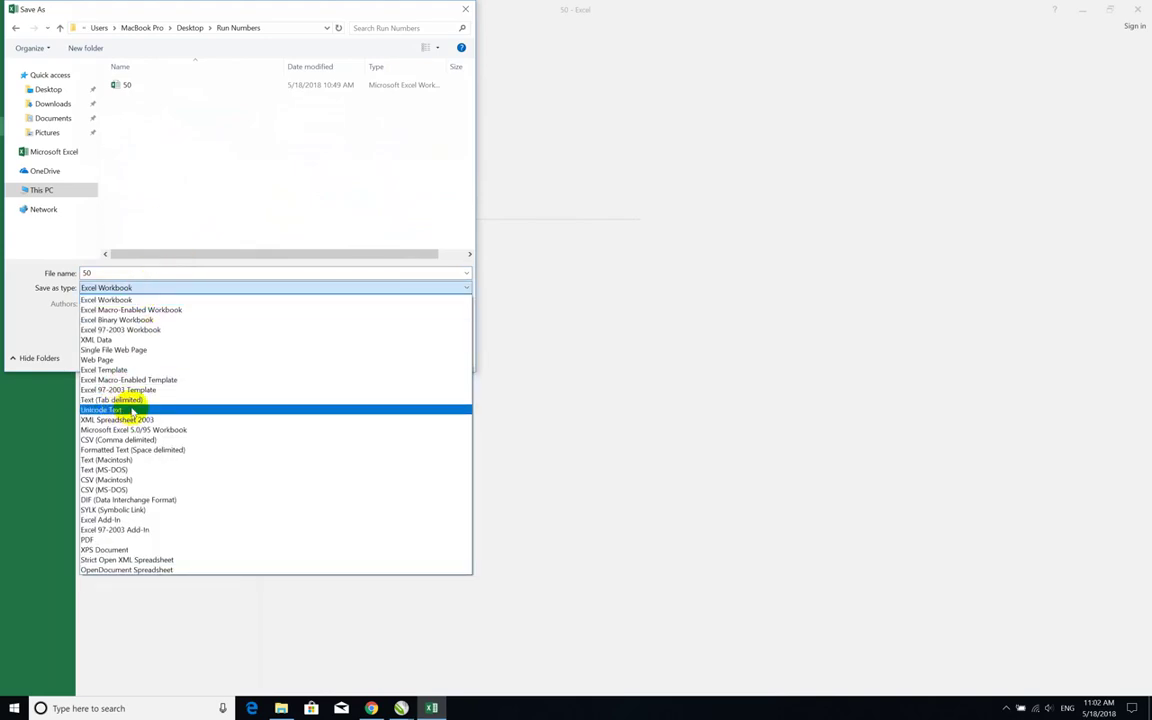
{"action": "left_click", "coordinate": [131, 410]}
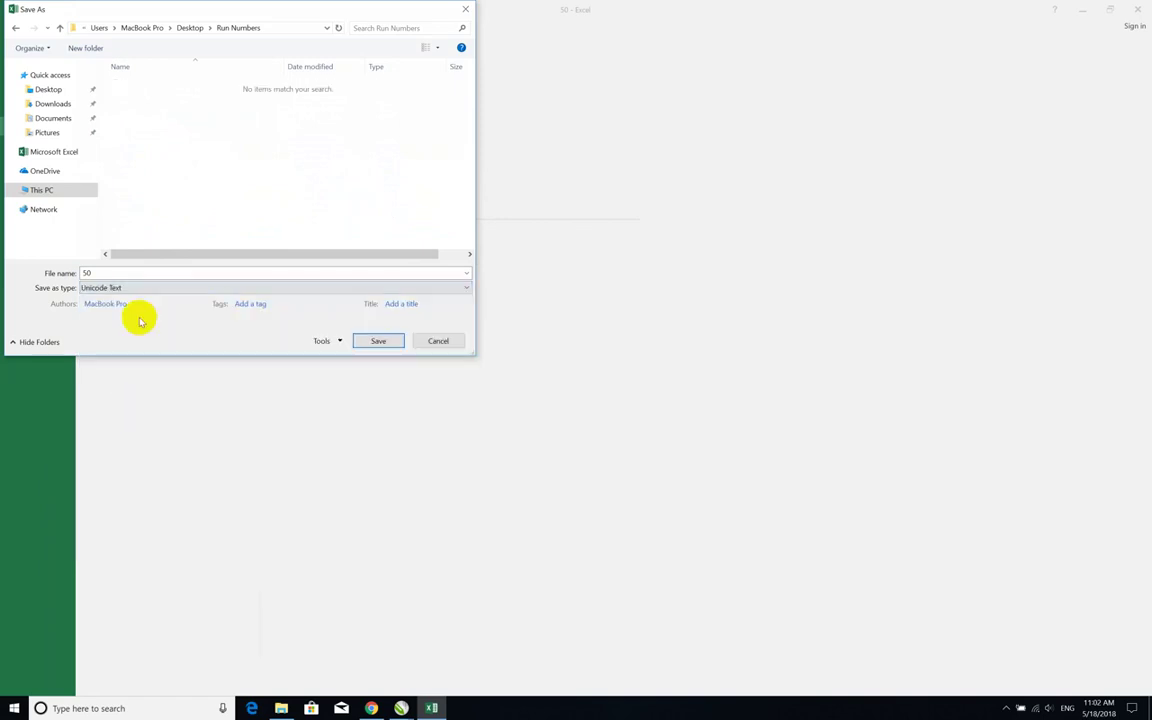
{"action": "left_click", "coordinate": [366, 342]}
{"action": "left_click", "coordinate": [539, 390]}
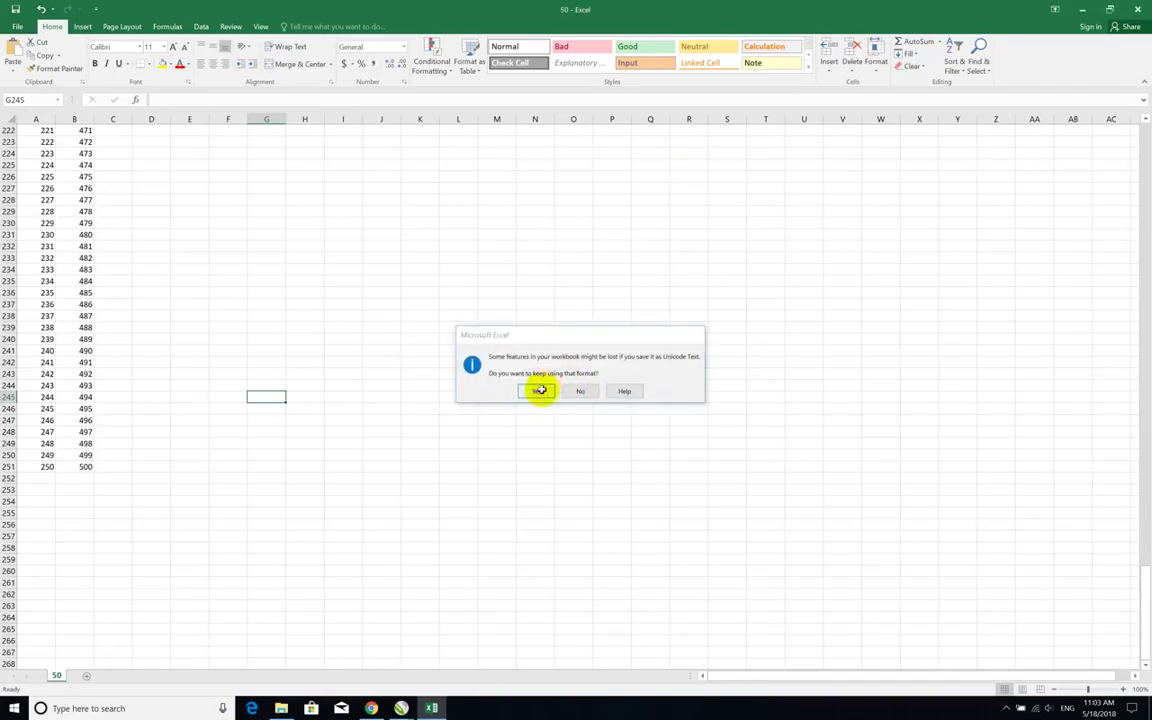
- Close Excel without saving and return to the CorelDRAW invoice document
{"action": "left_click", "coordinate": [1140, 12]}
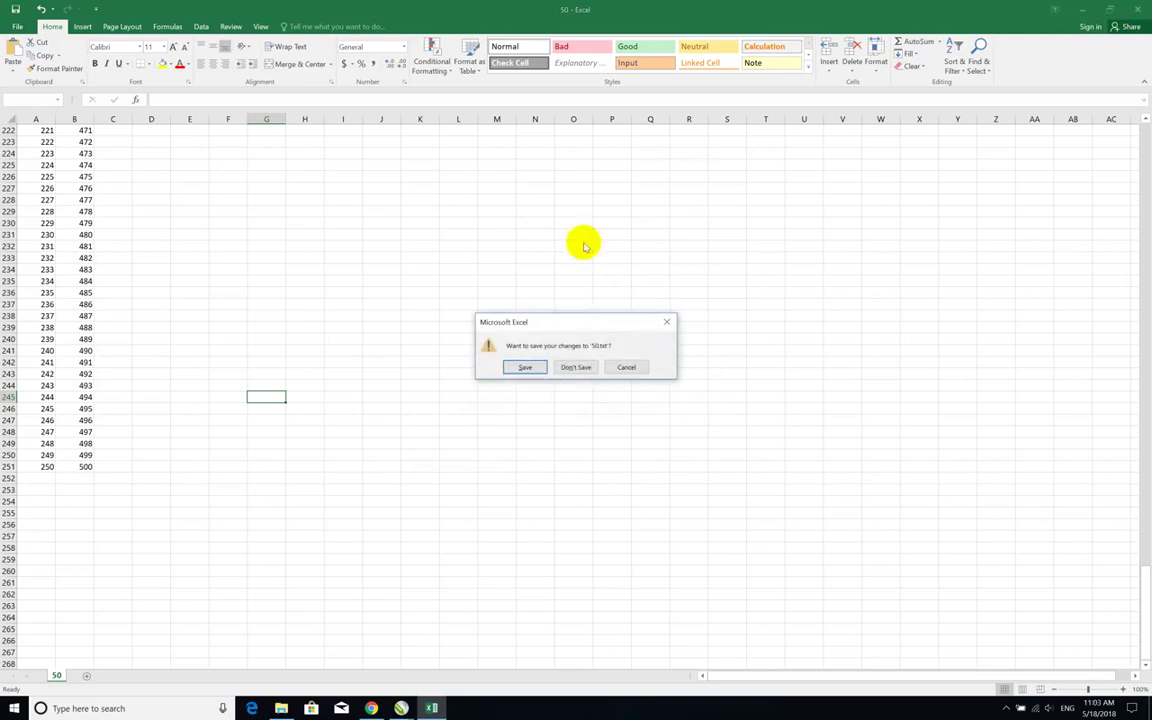
{"action": "left_click", "coordinate": [524, 365]}
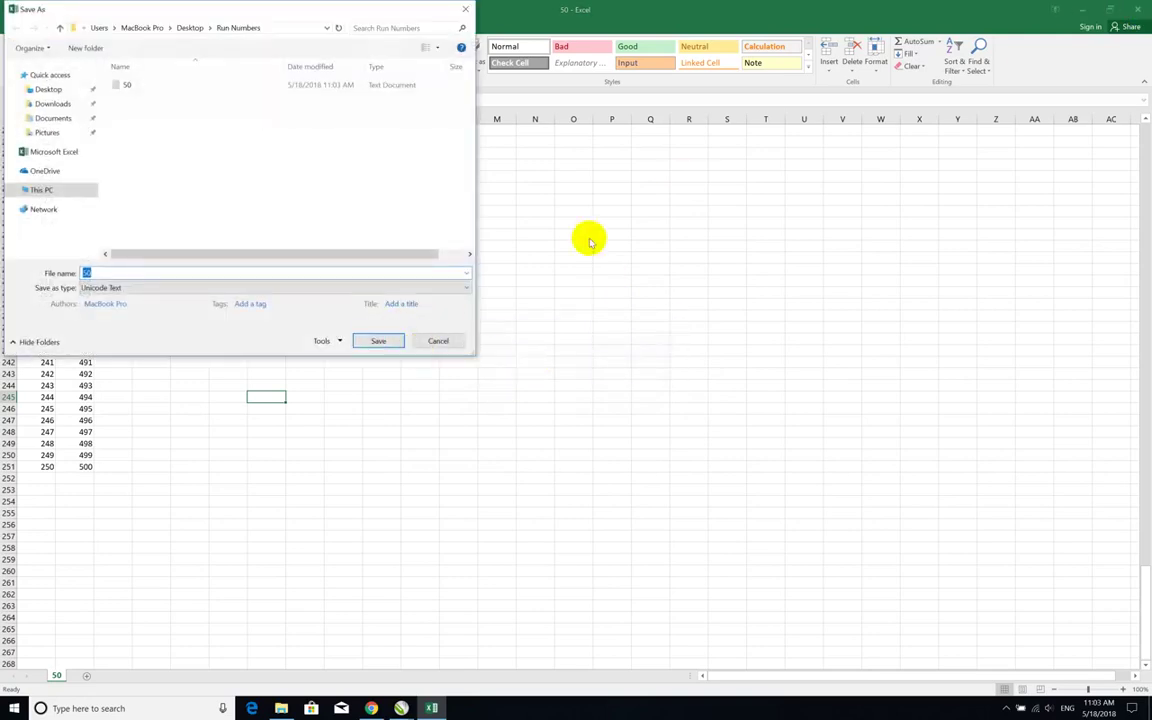
{"action": "left_click", "coordinate": [438, 340]}
{"action": "left_click", "coordinate": [1138, 10]}
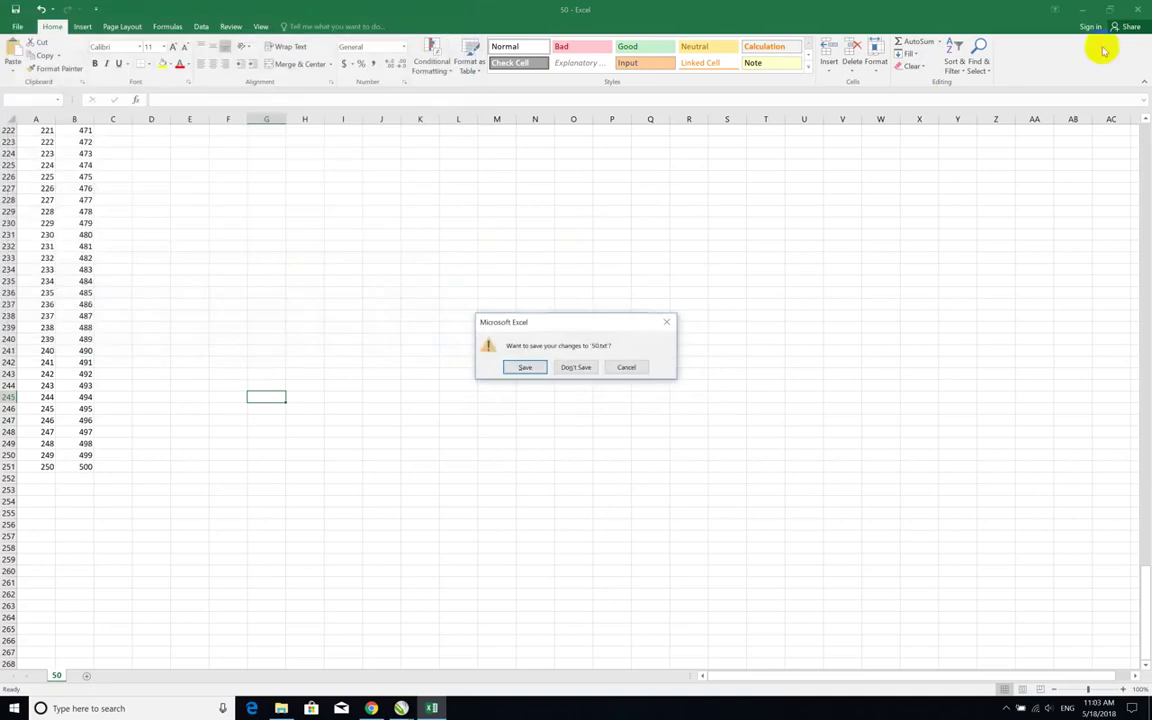
{"action": "left_click", "coordinate": [575, 367]}
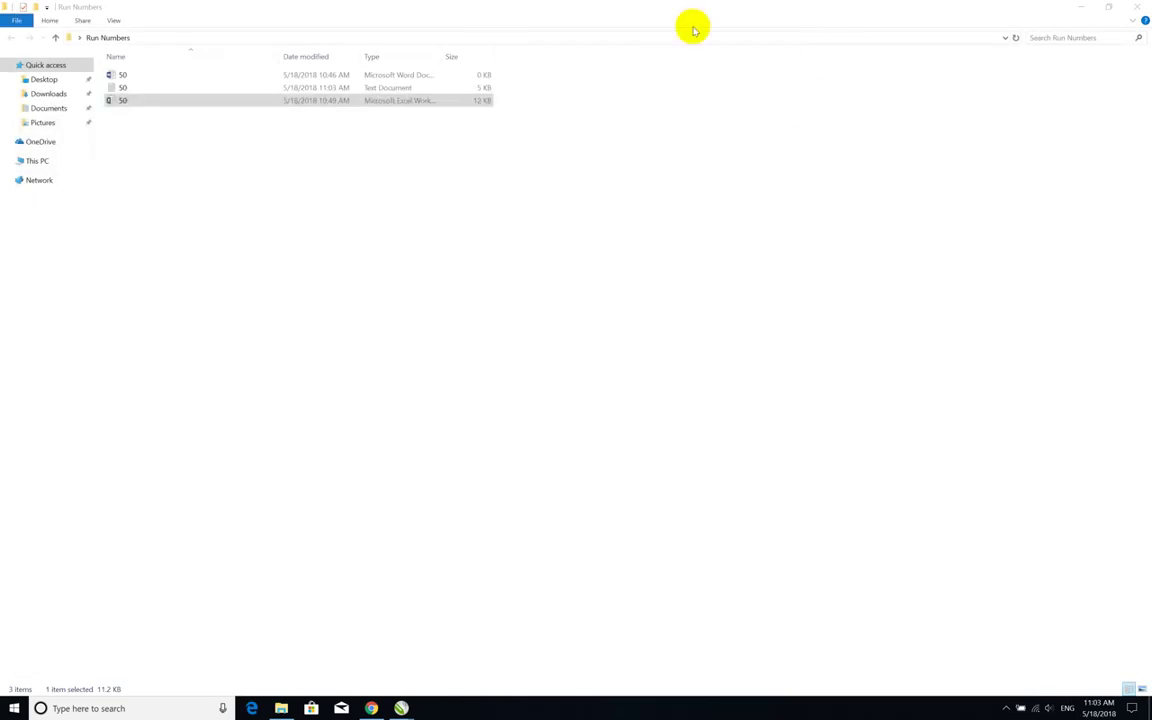
{"action": "left_click", "coordinate": [127, 89]}
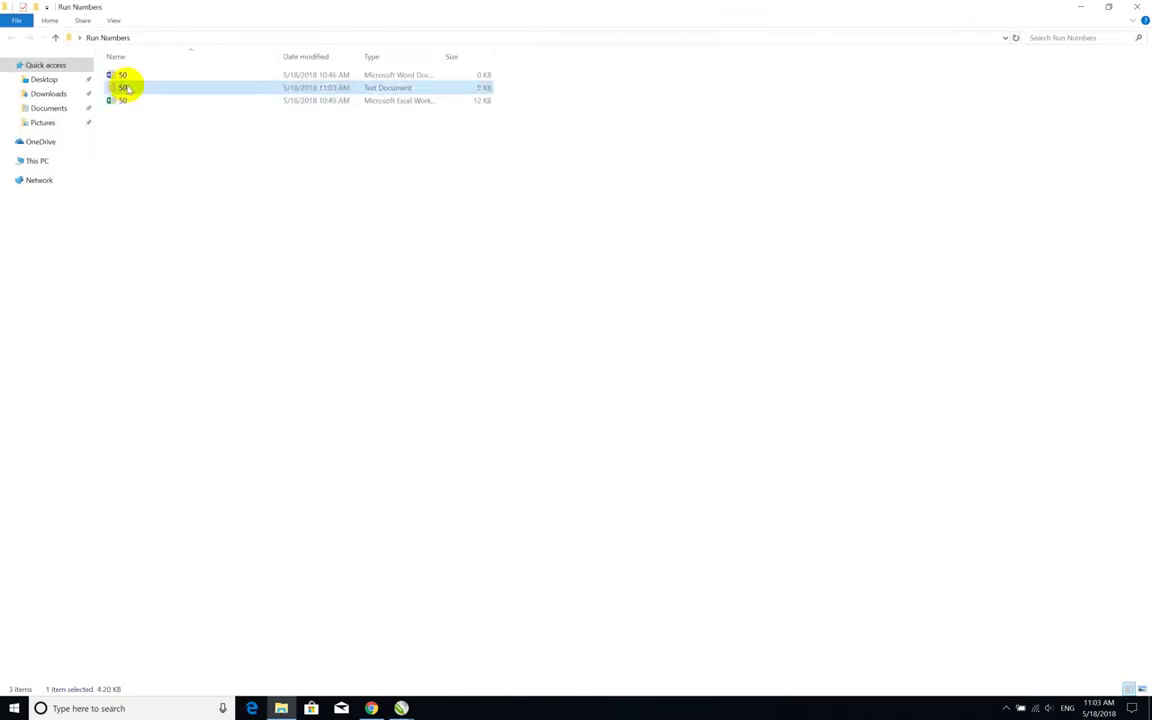
{"action": "left_click", "coordinate": [401, 708]}
{"action": "left_click", "coordinate": [467, 640]}
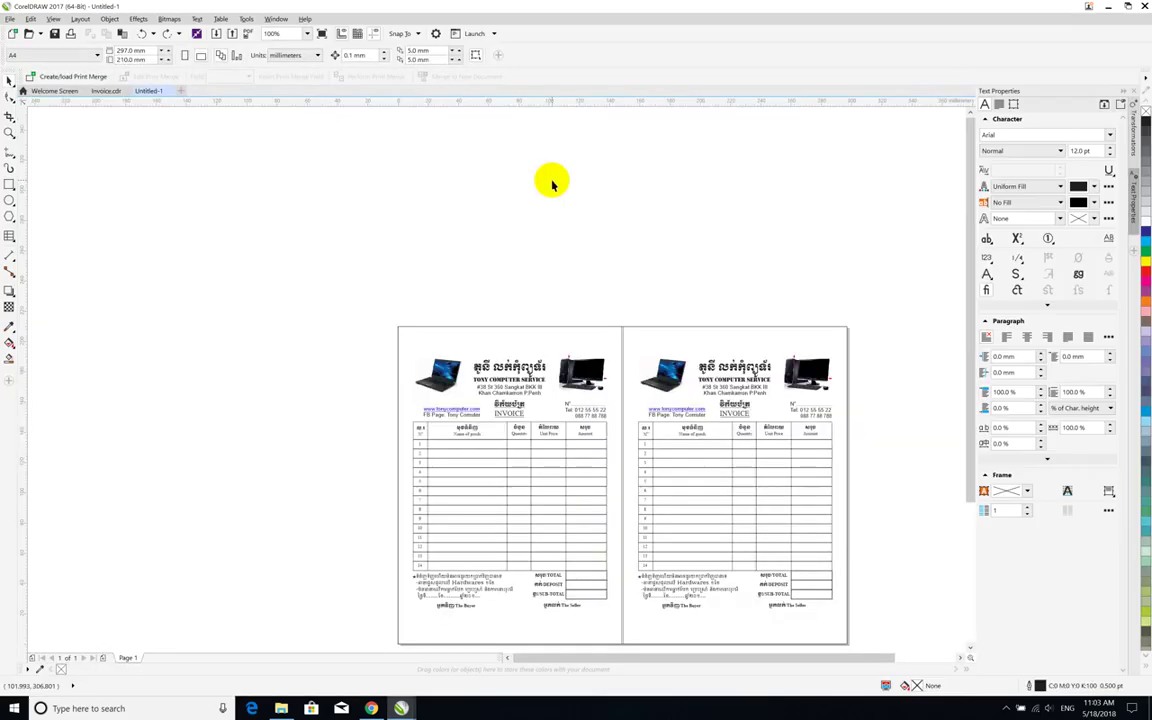
{"action": "scroll", "coordinate": [560, 385], "scroll_direction": "up", "scroll_amount": 1}
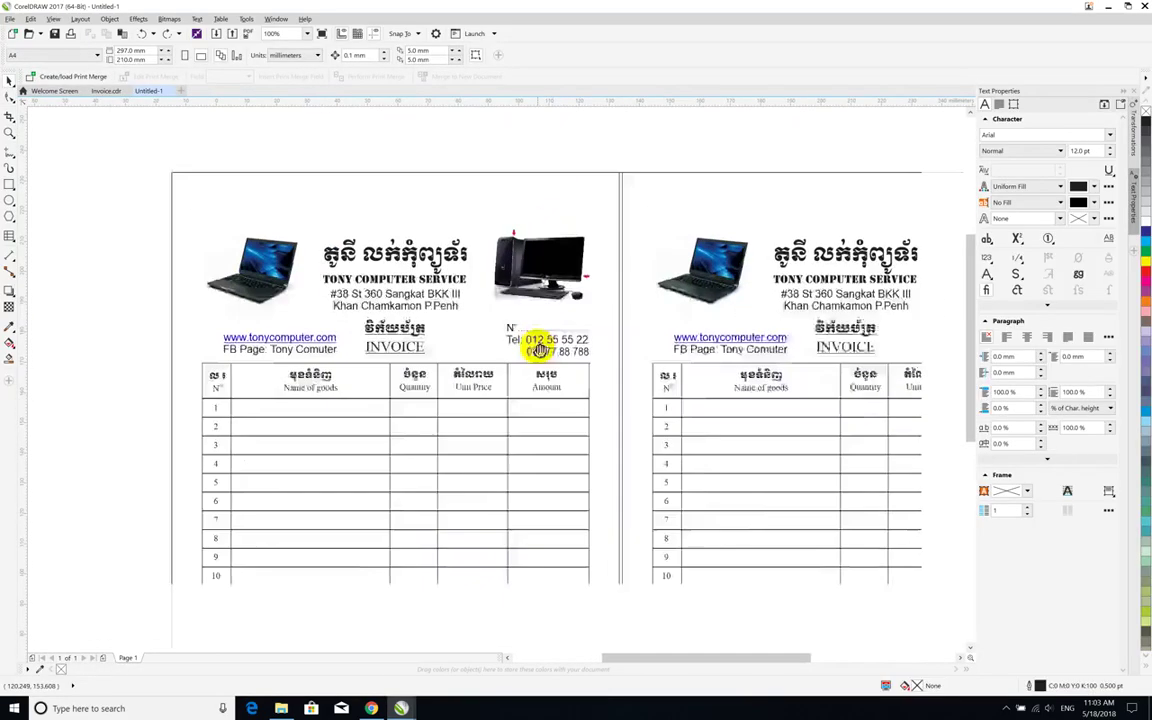
{"action": "scroll", "coordinate": [510, 315], "scroll_direction": "down", "scroll_amount": 1}
{"action": "scroll", "coordinate": [457, 305], "scroll_direction": "right", "scroll_amount": 2}
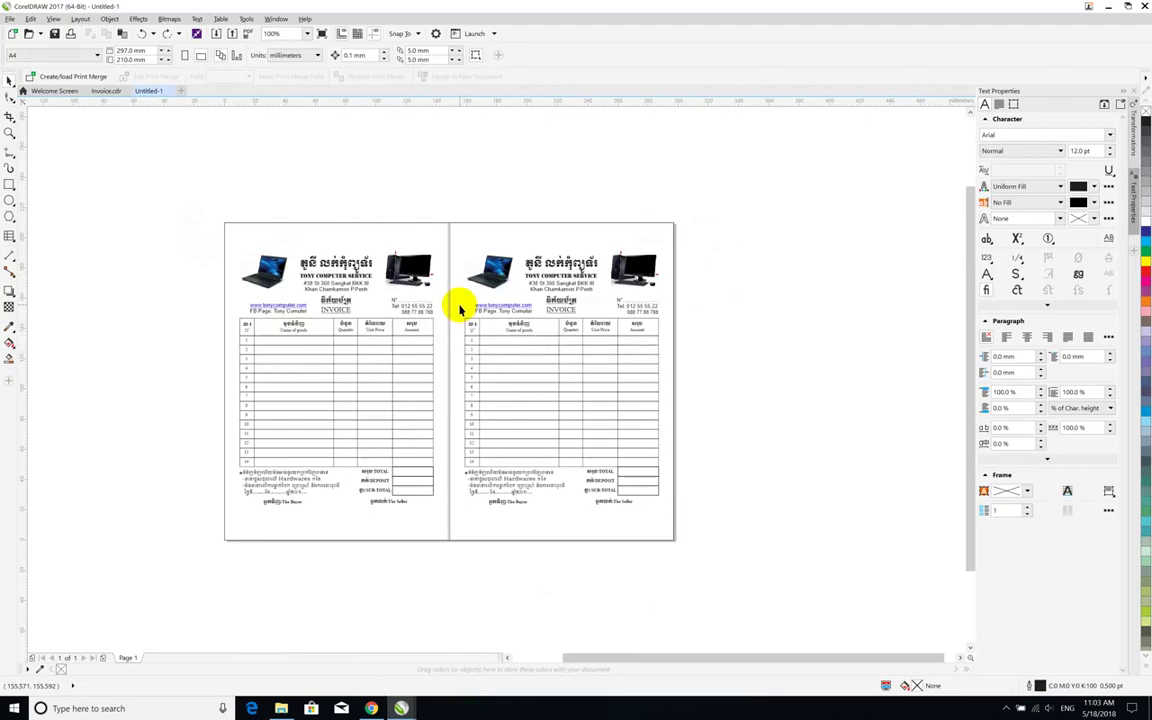
{"action": "scroll", "coordinate": [460, 310], "scroll_direction": "up", "scroll_amount": 1}
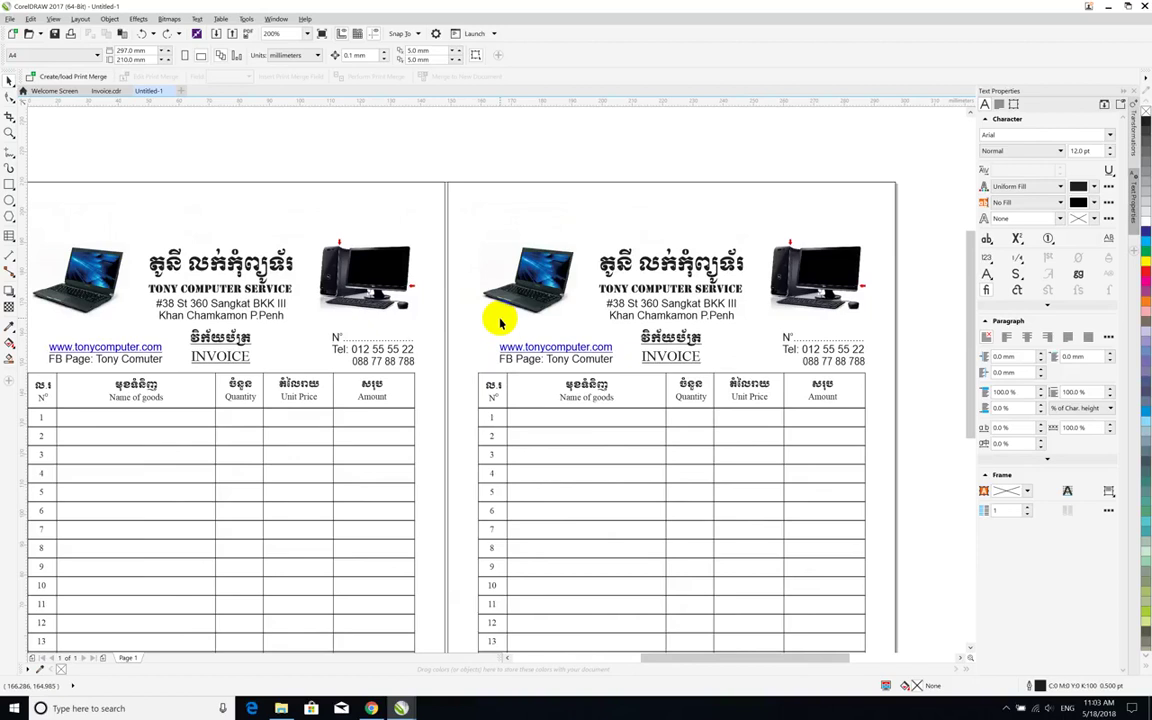
{"action": "scroll", "coordinate": [500, 322], "scroll_direction": "down", "scroll_amount": 2}
{"action": "scroll", "coordinate": [496, 330], "scroll_direction": "up", "scroll_amount": 1}
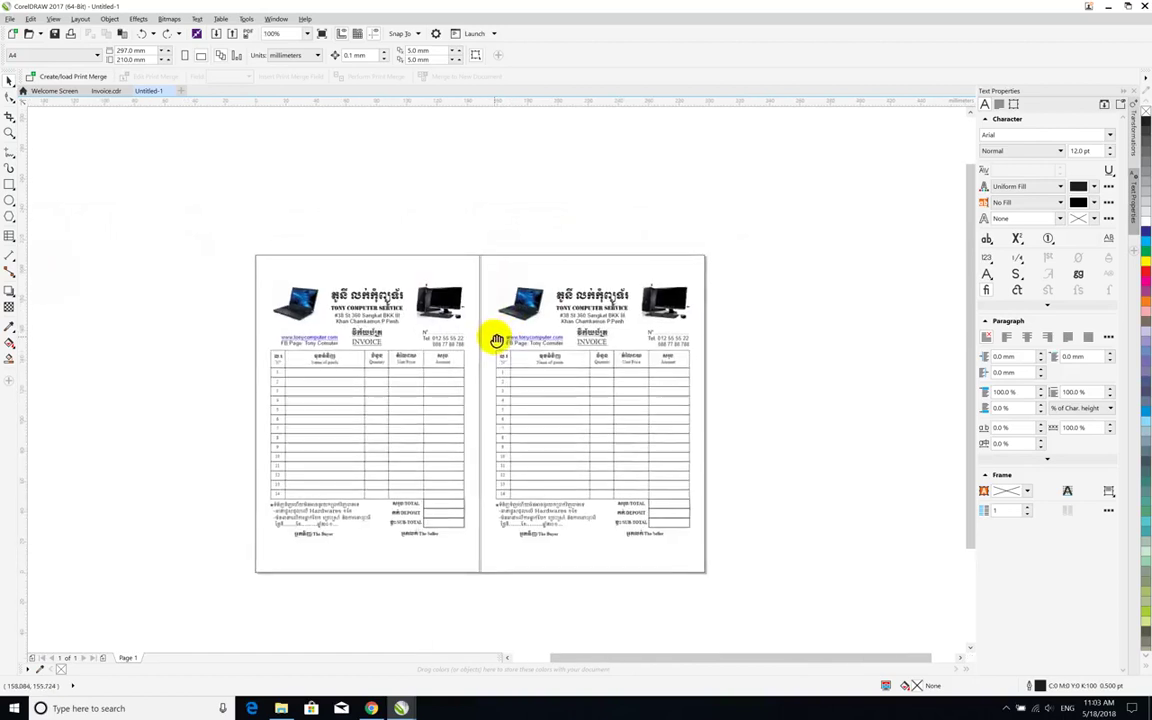
{"action": "scroll", "coordinate": [500, 320], "scroll_direction": "up", "scroll_amount": 1}
{"action": "scroll", "coordinate": [505, 310], "scroll_direction": "up", "scroll_amount": 3}
{"action": "scroll", "coordinate": [506, 314], "scroll_direction": "down", "scroll_amount": 3}
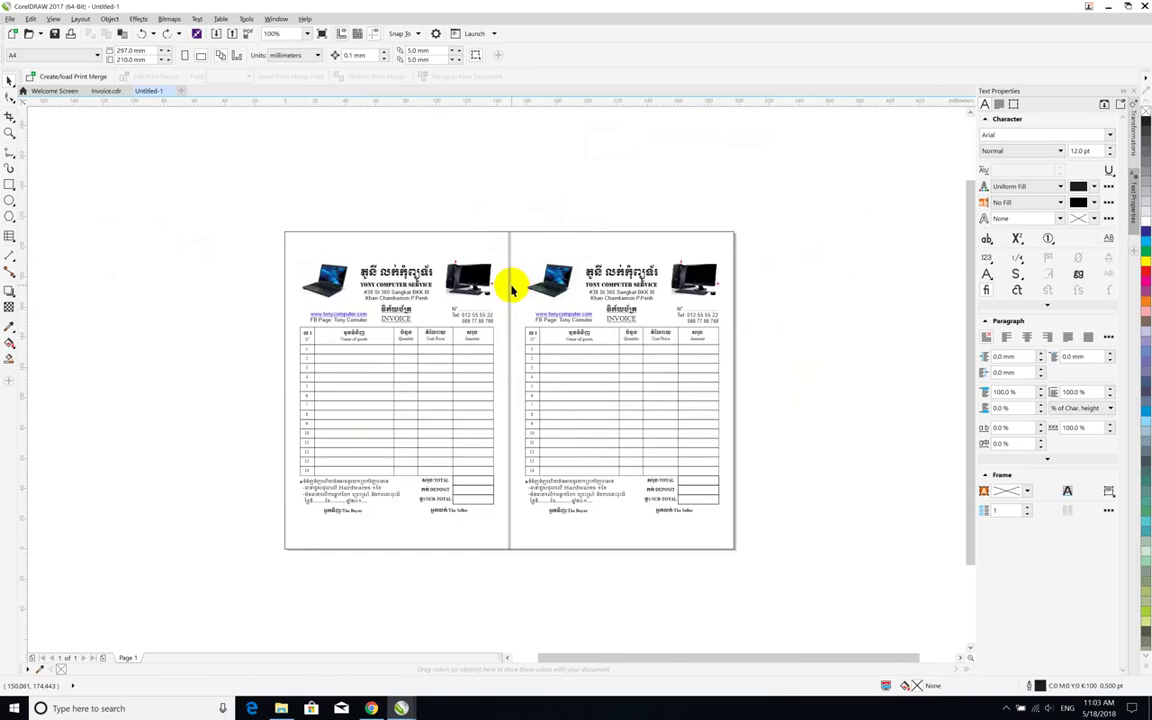
{"action": "scroll", "coordinate": [511, 307], "scroll_direction": "up", "scroll_amount": 2}
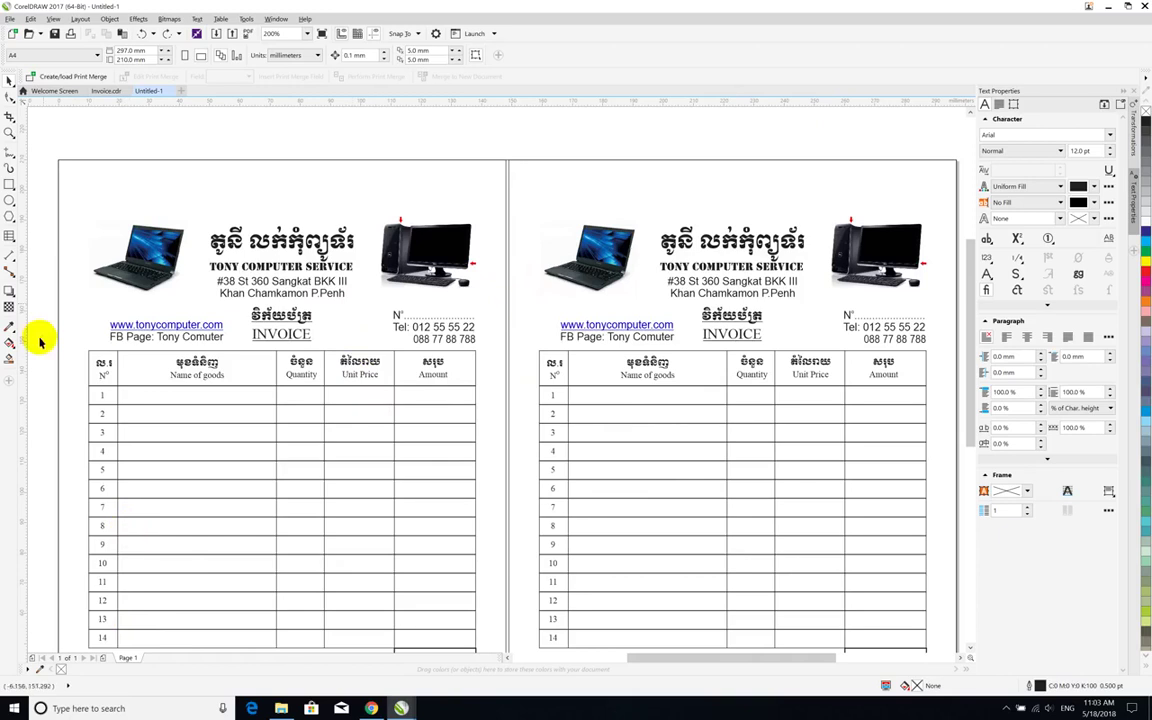
- Start a new print merge importing the 50 text file from Run Numbers
{"action": "left_click", "coordinate": [18, 18]}
{"action": "mouse_move", "coordinate": [36, 270]}
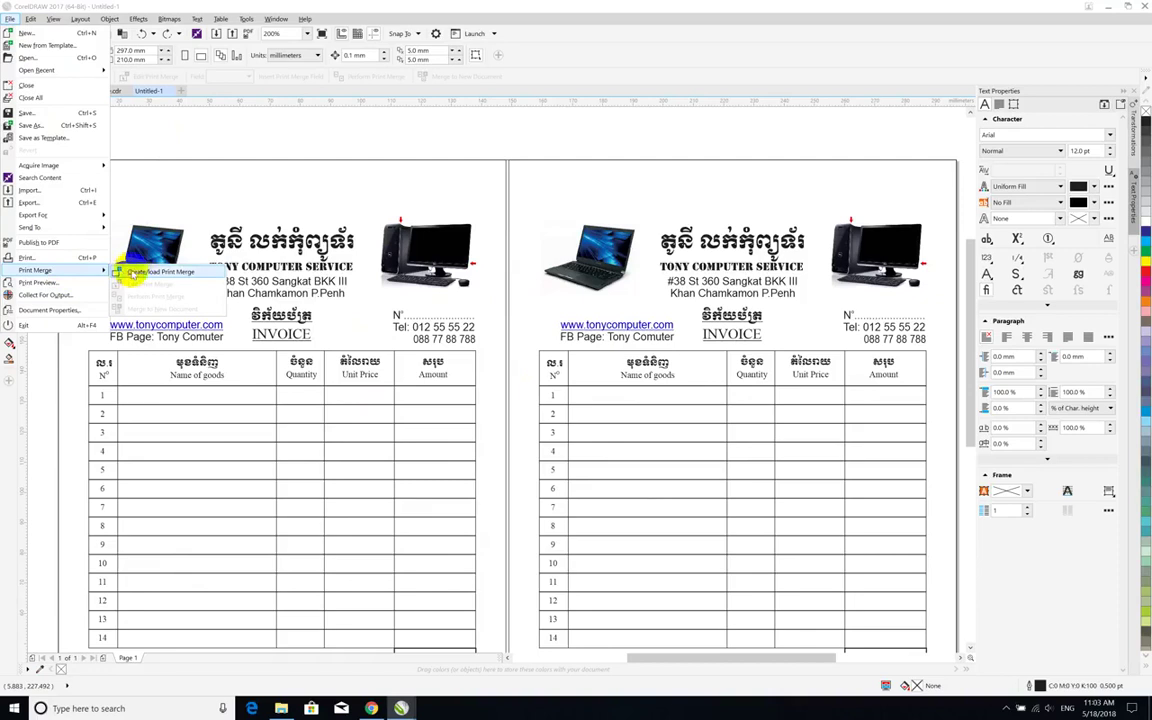
{"action": "left_click", "coordinate": [162, 273]}
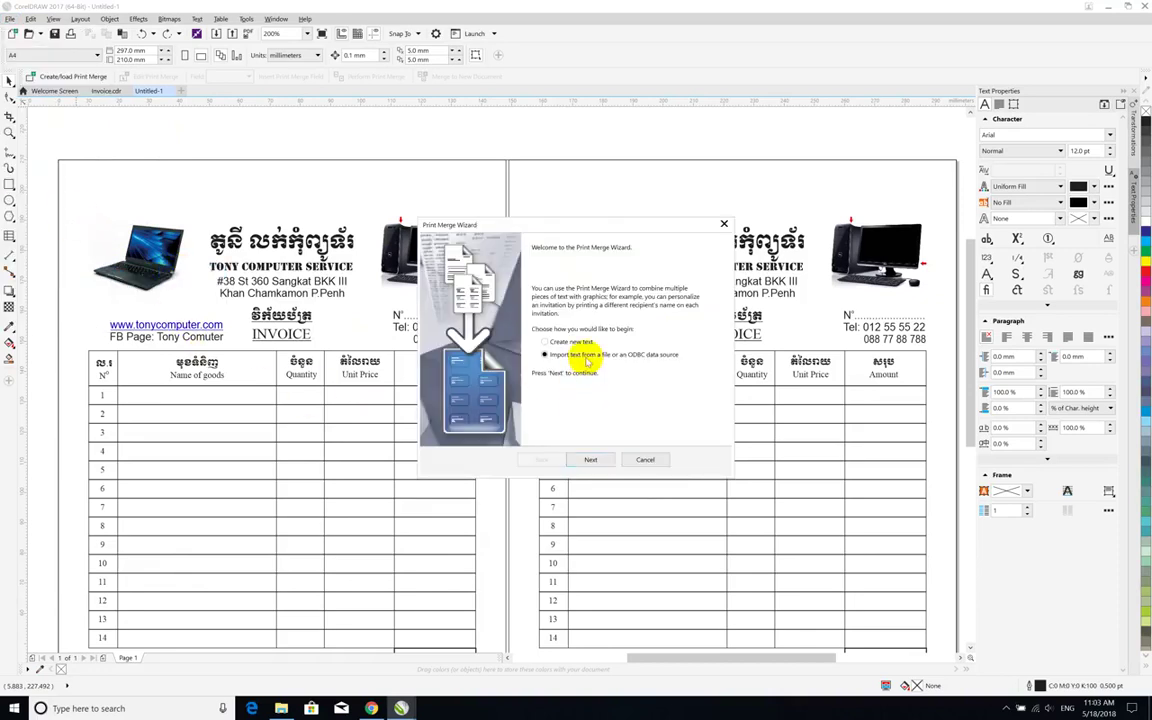
{"action": "left_click", "coordinate": [590, 459]}
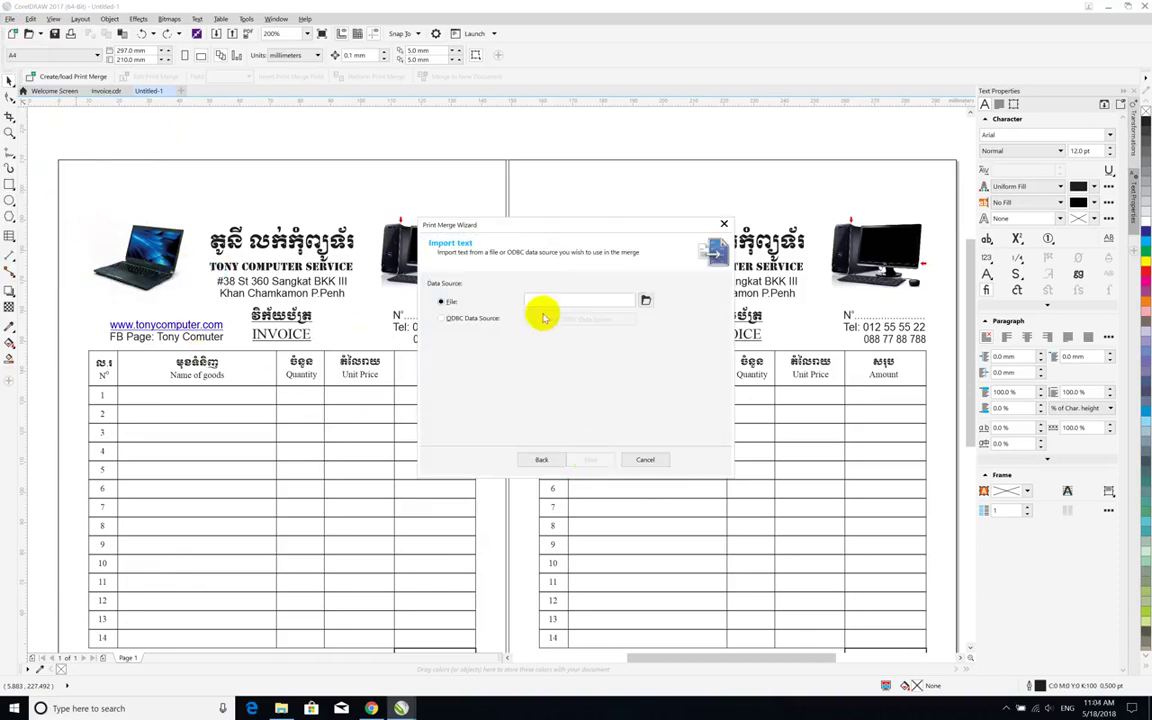
{"action": "left_click", "coordinate": [647, 303]}
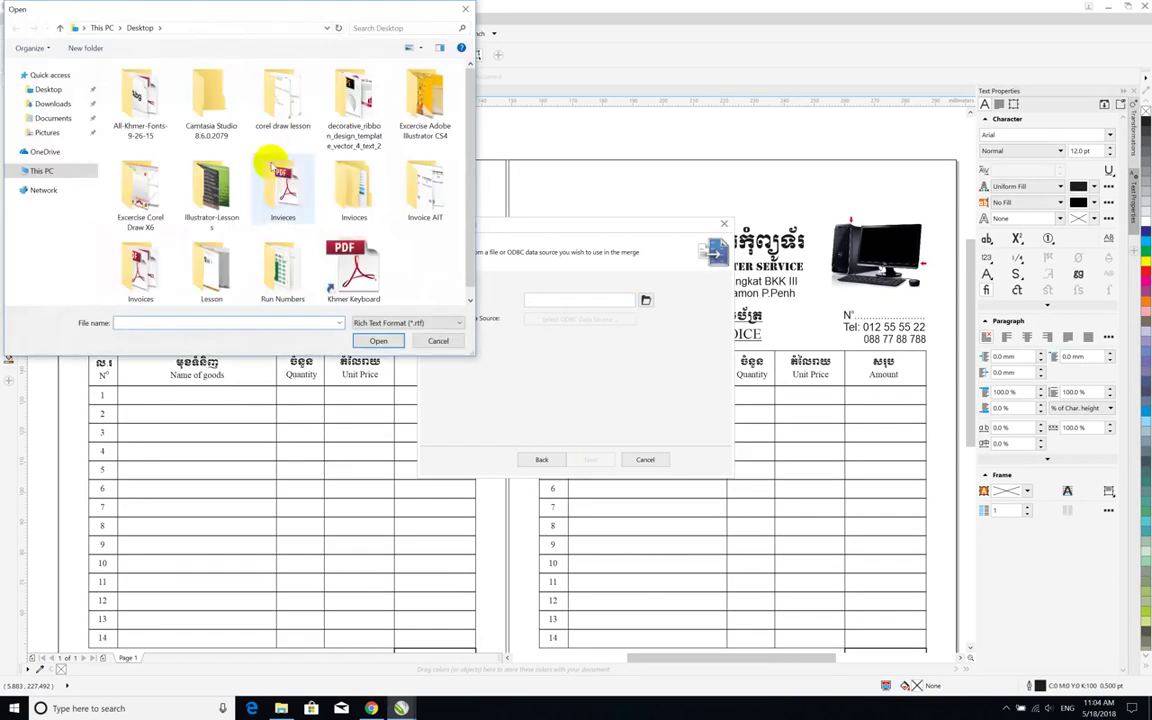
{"action": "left_click", "coordinate": [296, 268]}
{"action": "double_click", "coordinate": [296, 268]}
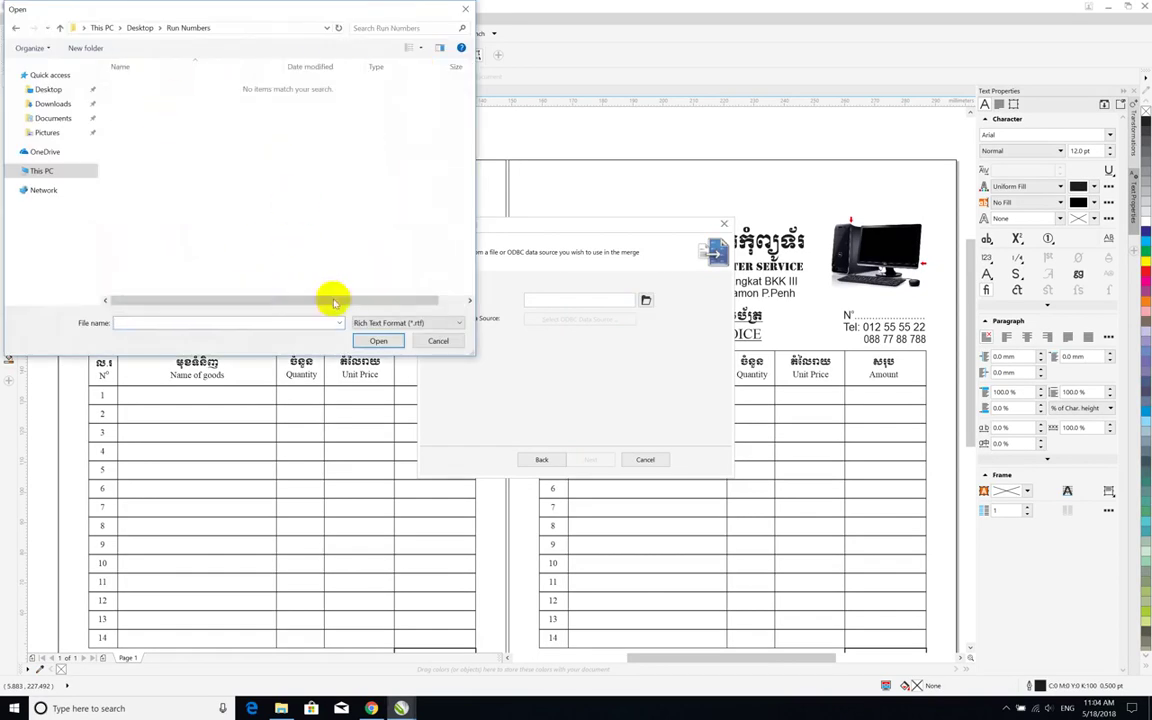
{"action": "left_click", "coordinate": [383, 324]}
{"action": "left_click", "coordinate": [377, 344]}
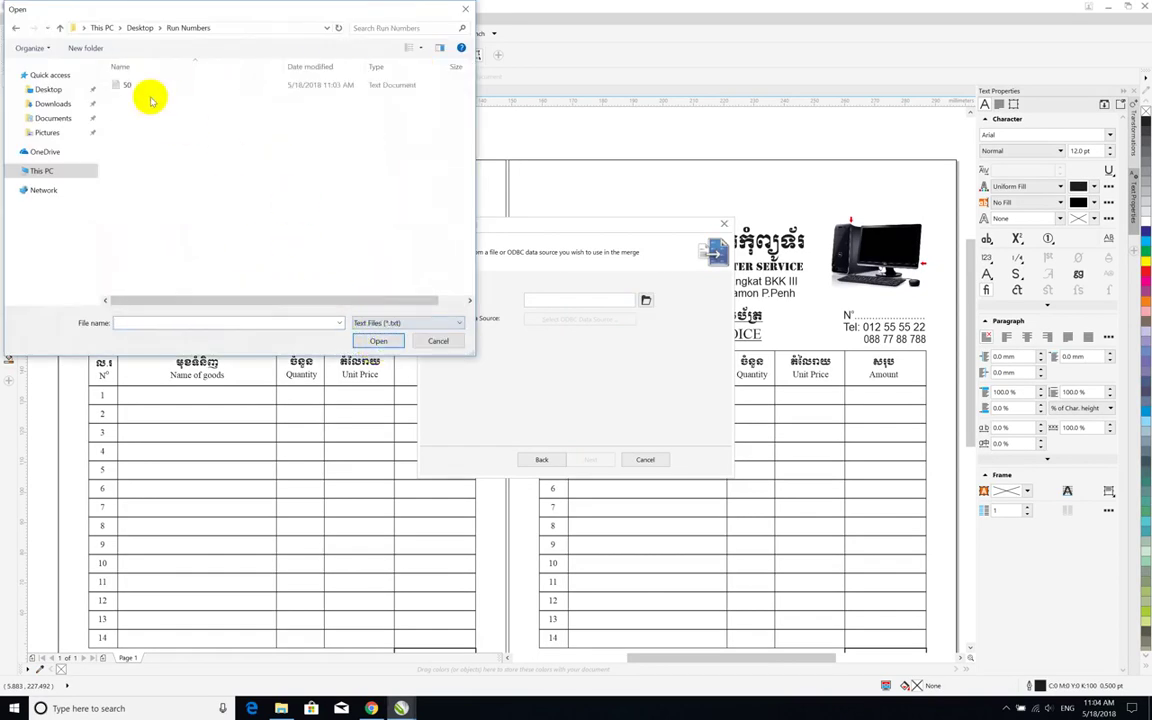
{"action": "left_click", "coordinate": [150, 85]}
{"action": "left_click", "coordinate": [379, 342]}
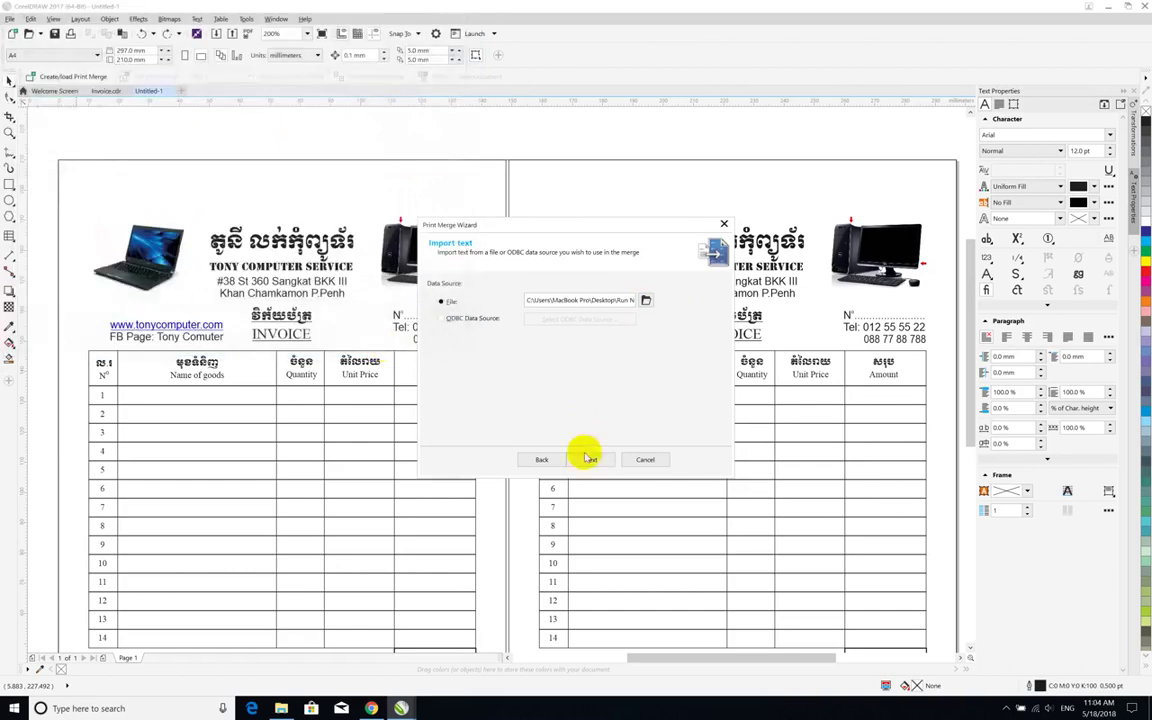
- Preview the No1/No2 fields and records, then cancel the Print Merge Wizard
{"action": "left_click", "coordinate": [591, 462]}
{"action": "left_click", "coordinate": [592, 461]}
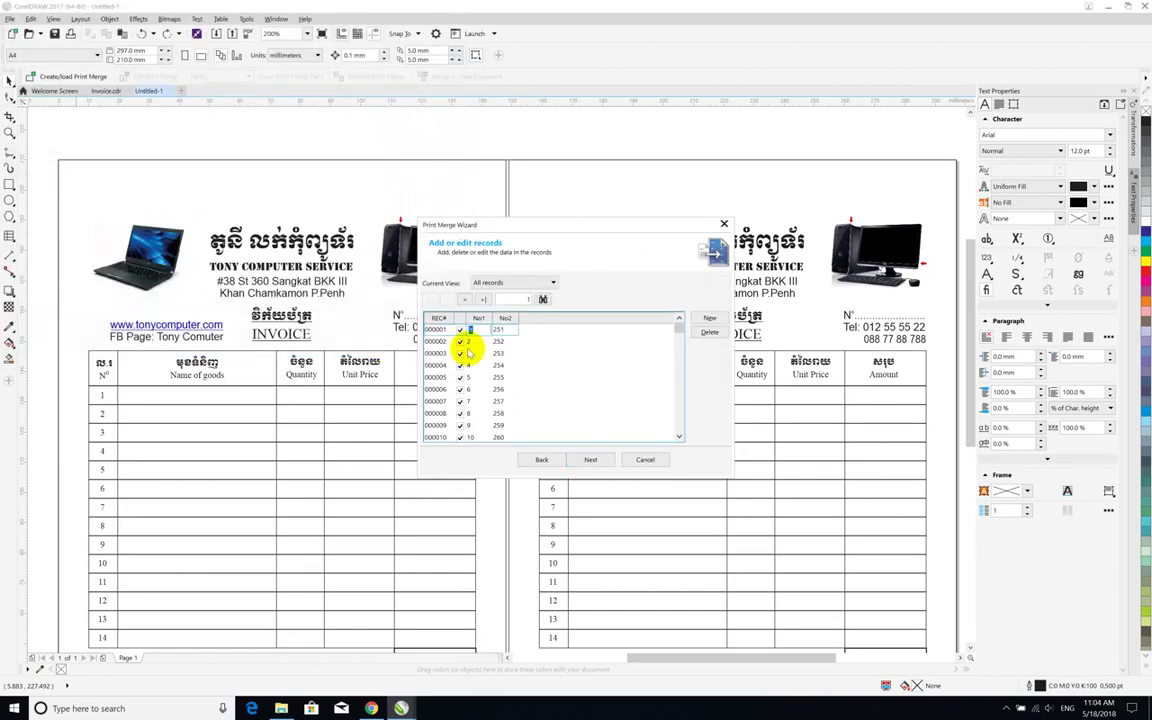
{"action": "left_click", "coordinate": [646, 464]}
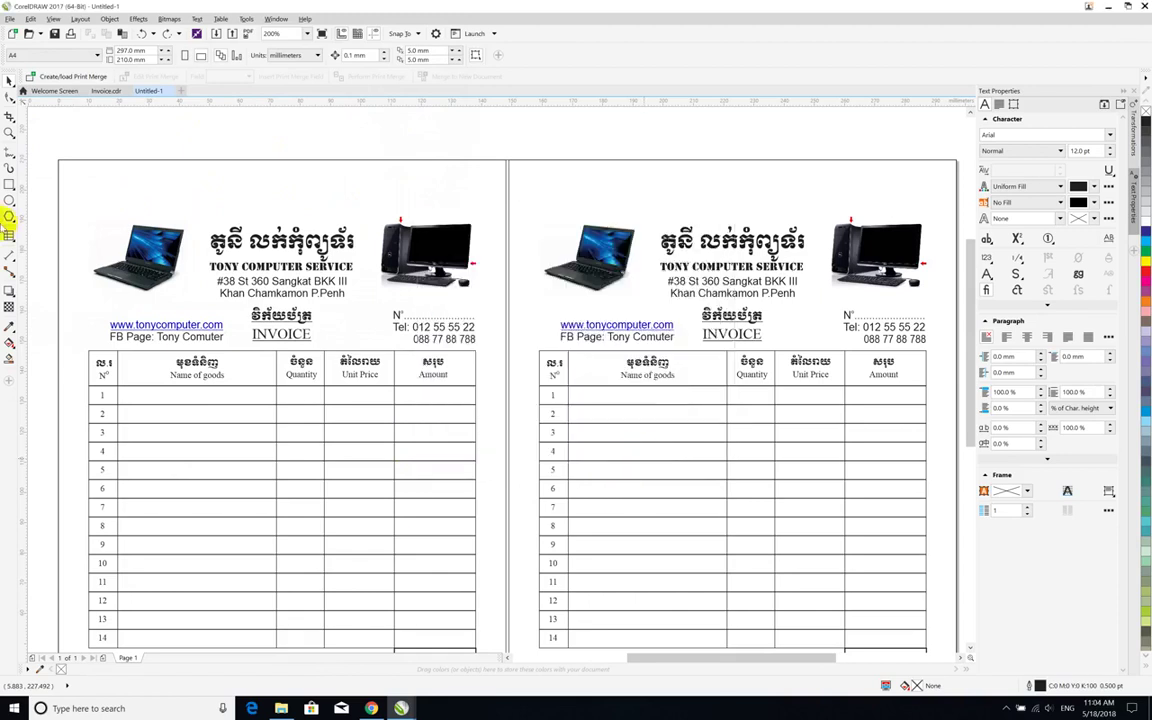
- Delete 50.txt from Run Numbers and open the 50 workbook in Excel
{"action": "left_click", "coordinate": [1113, 7]}
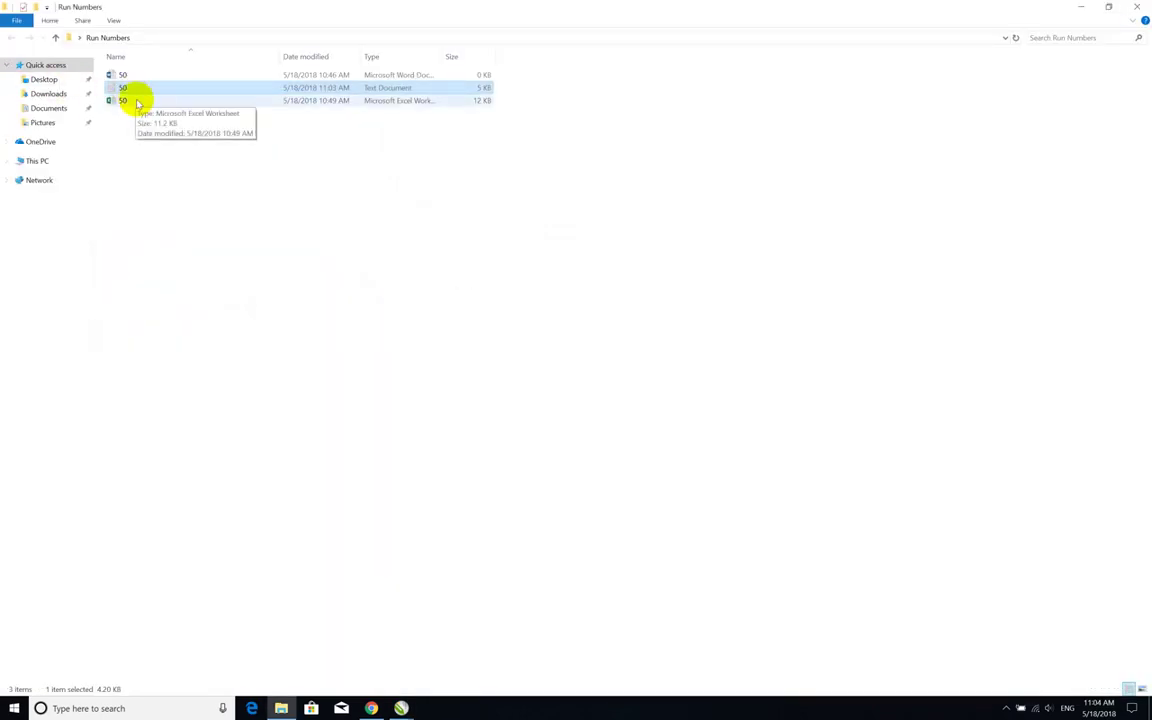
{"action": "key", "text": "Delete"}
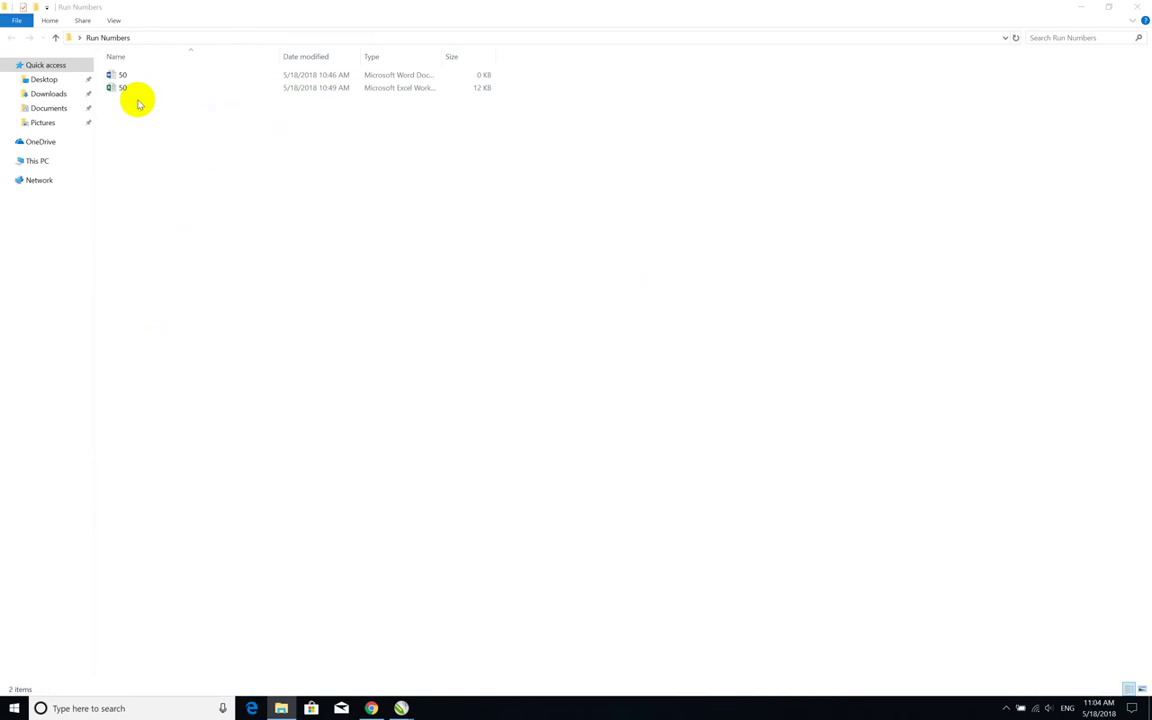
{"action": "double_click", "coordinate": [124, 88]}
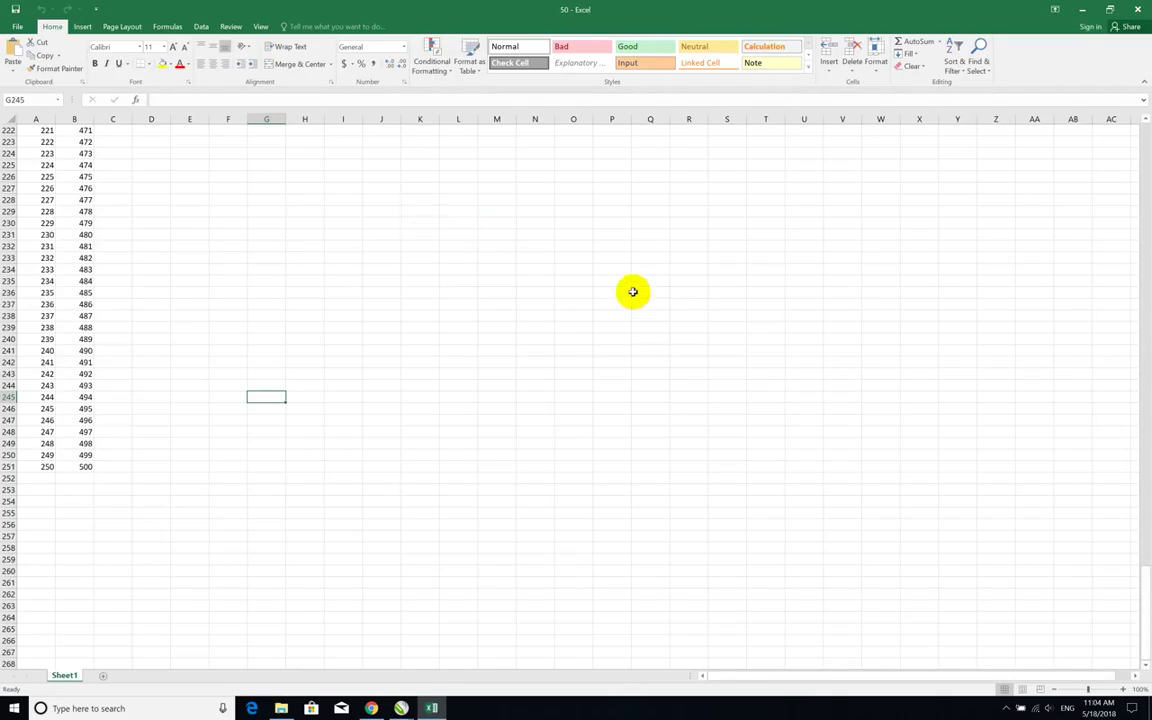
- Select the No1/No2 number list A1:B251 and bring up its context menu
{"action": "mouse_move", "coordinate": [84, 466]}
{"action": "left_mouse_down"}
{"action": "mouse_move", "coordinate": [4, 158]}
{"action": "mouse_move", "coordinate": [9, 101]}
{"action": "left_mouse_up"}
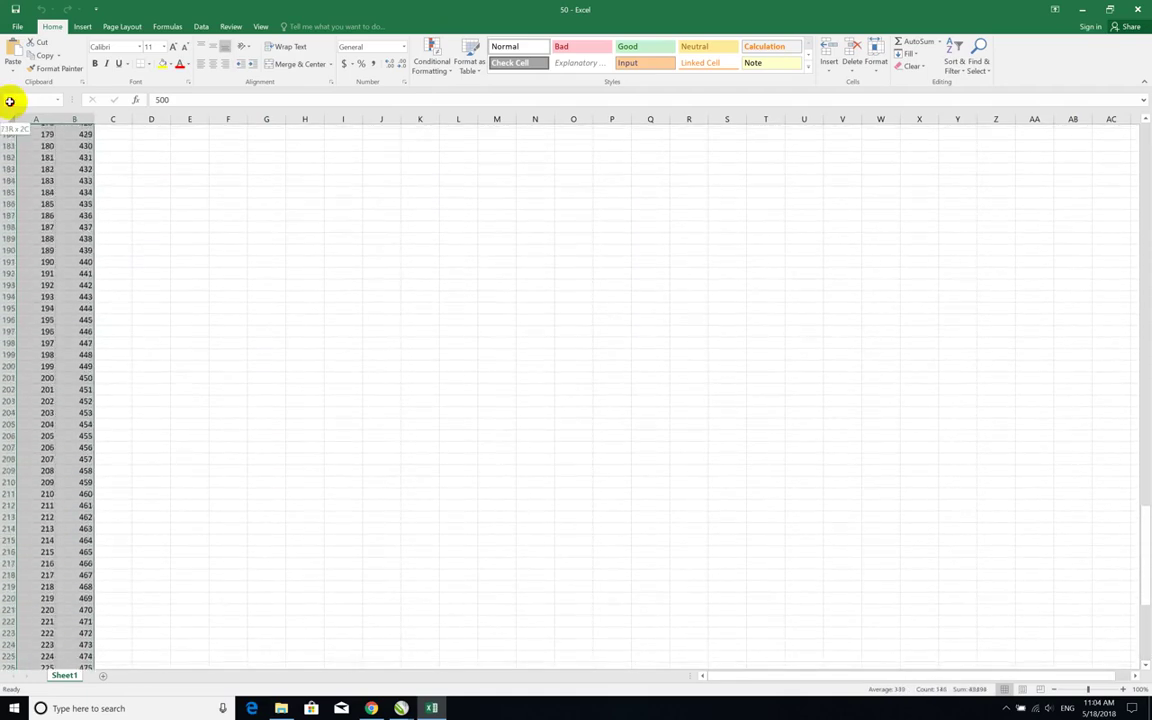
{"action": "mouse_move", "coordinate": [9, 101]}
{"action": "left_mouse_down"}
{"action": "mouse_move", "coordinate": [17, 89]}
{"action": "mouse_move", "coordinate": [26, 147]}
{"action": "left_mouse_up"}
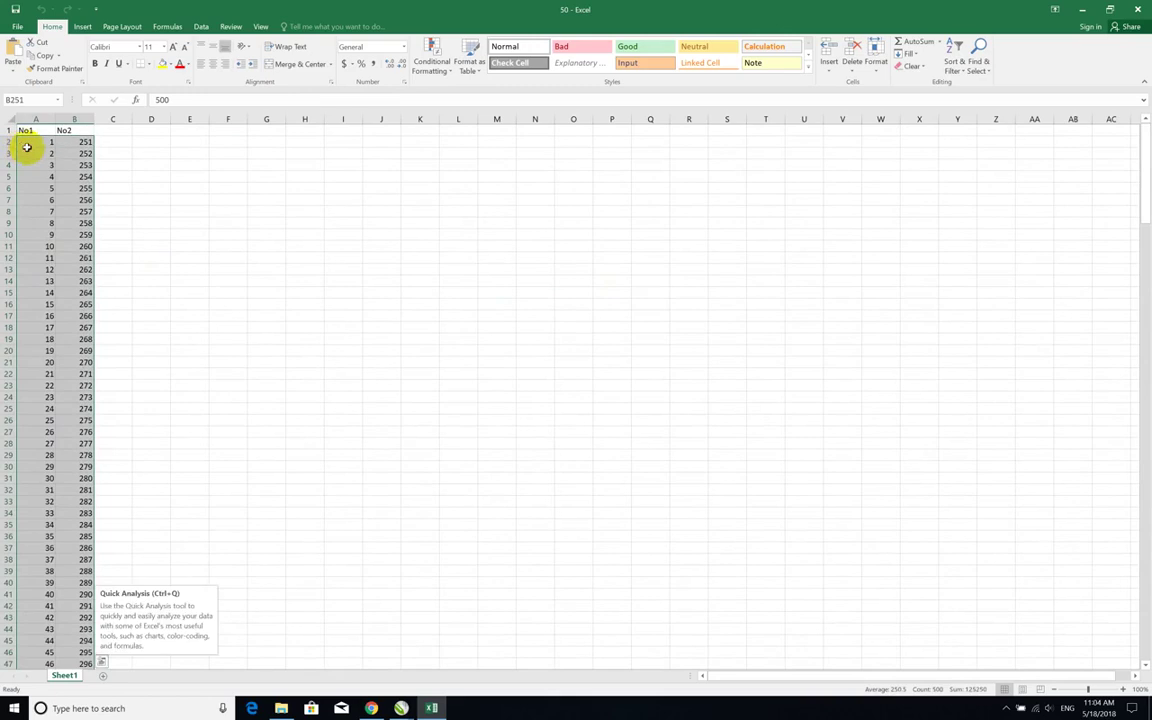
{"action": "right_click", "coordinate": [47, 161]}
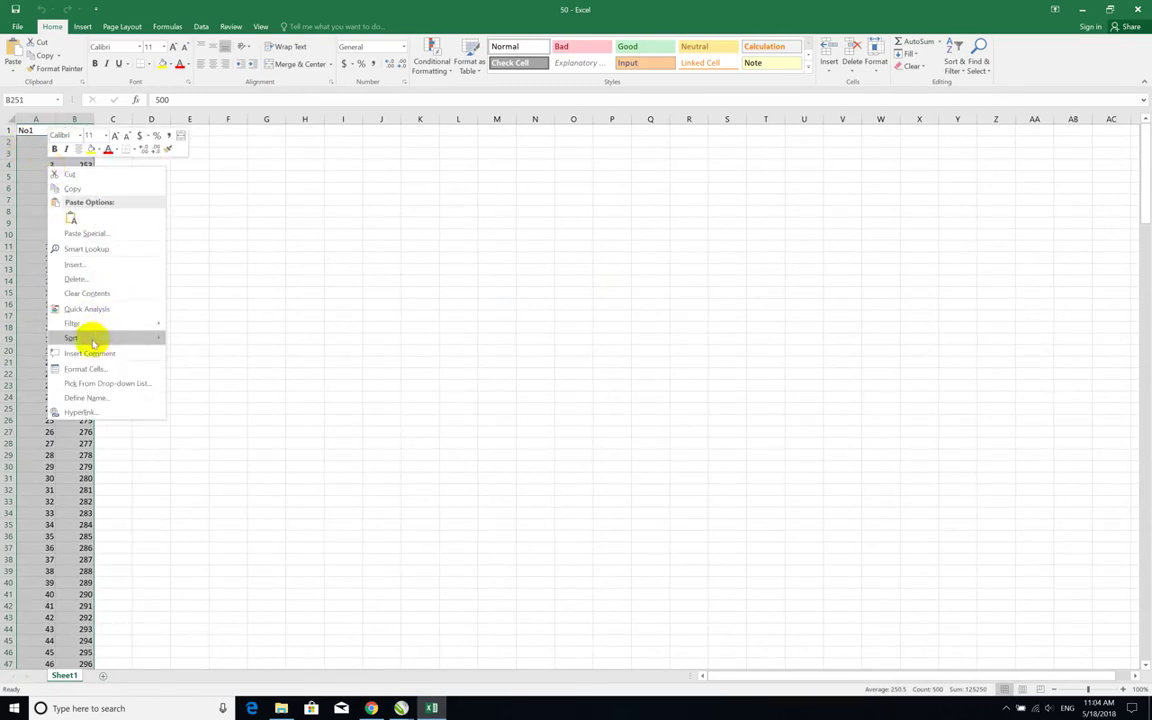
- Apply the custom number format 000000 to columns A and B
{"action": "left_click", "coordinate": [110, 368]}
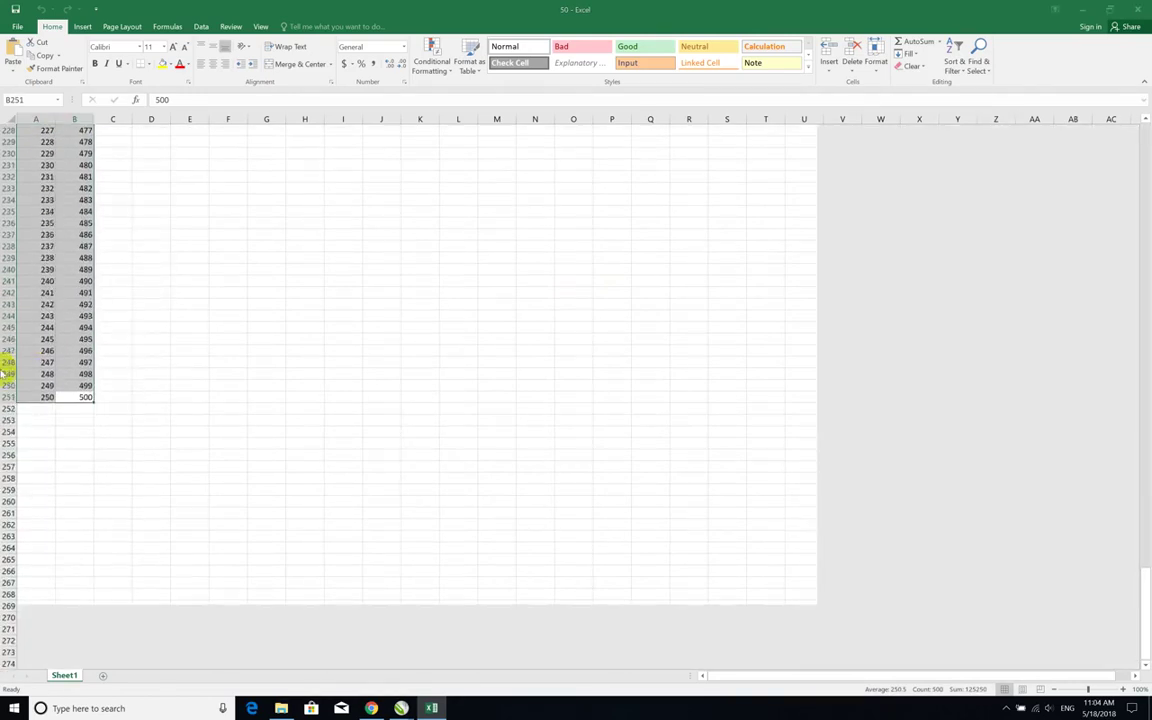
{"action": "left_click_drag", "start_coordinate": [131, 216], "coordinate": [503, 213]}
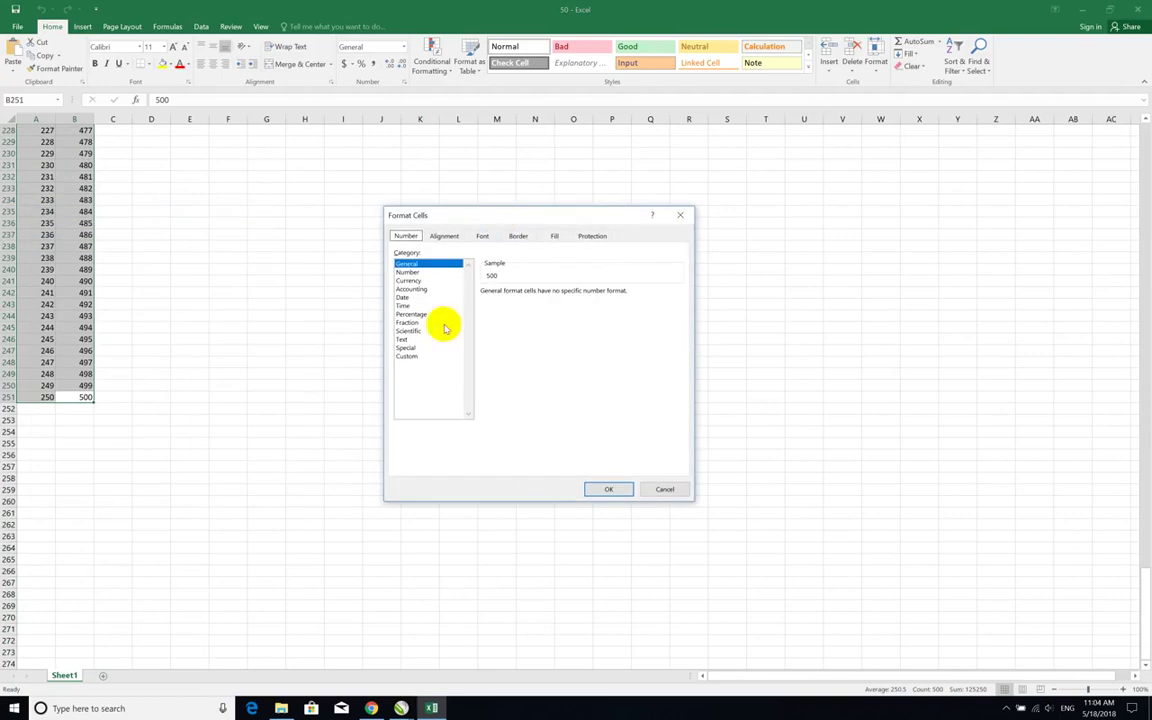
{"action": "left_click", "coordinate": [408, 357]}
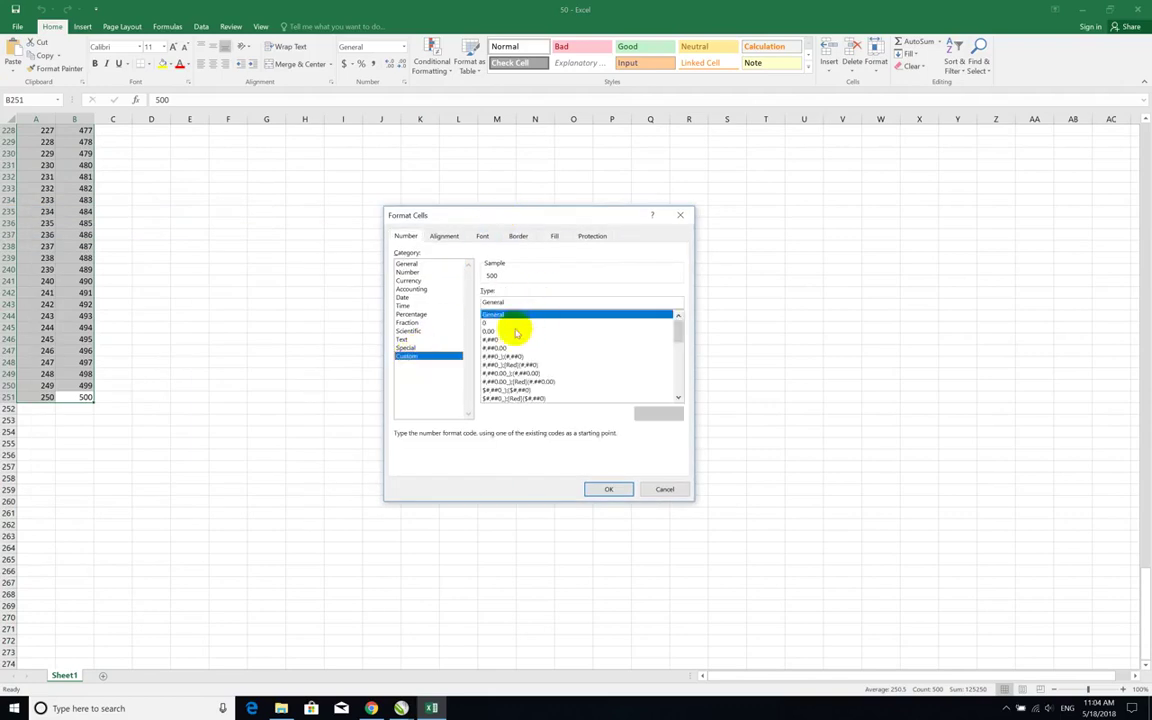
{"action": "double_click", "coordinate": [545, 300]}
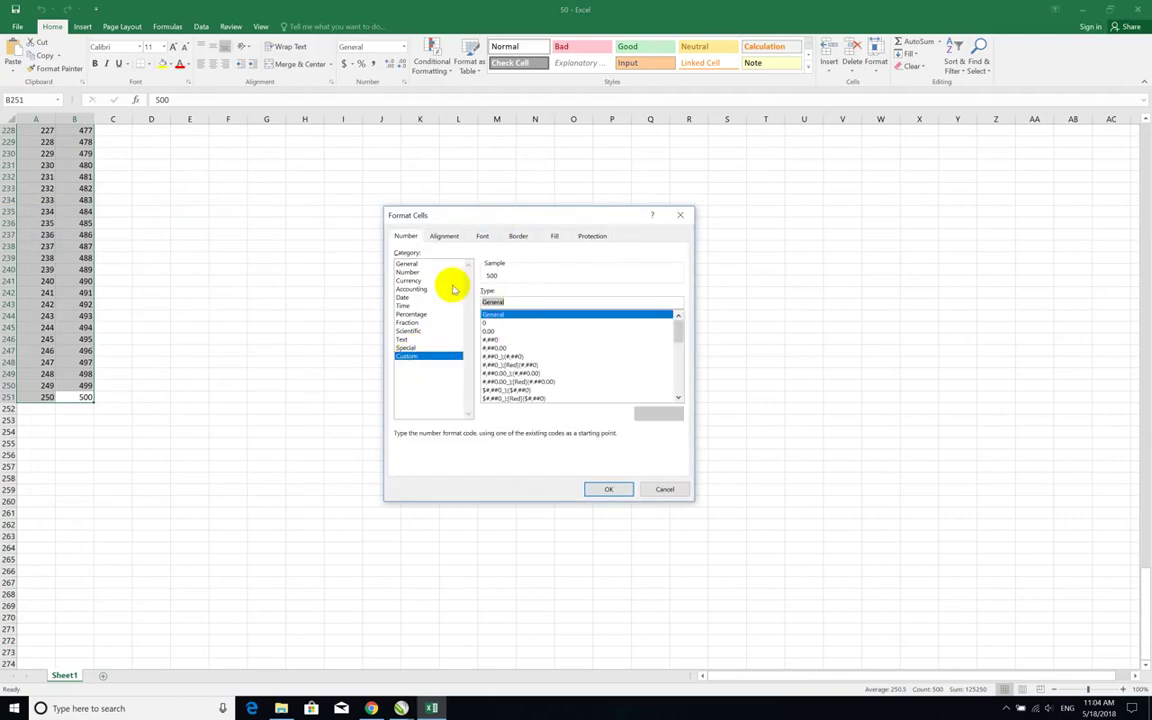
{"action": "type", "text": "000000"}
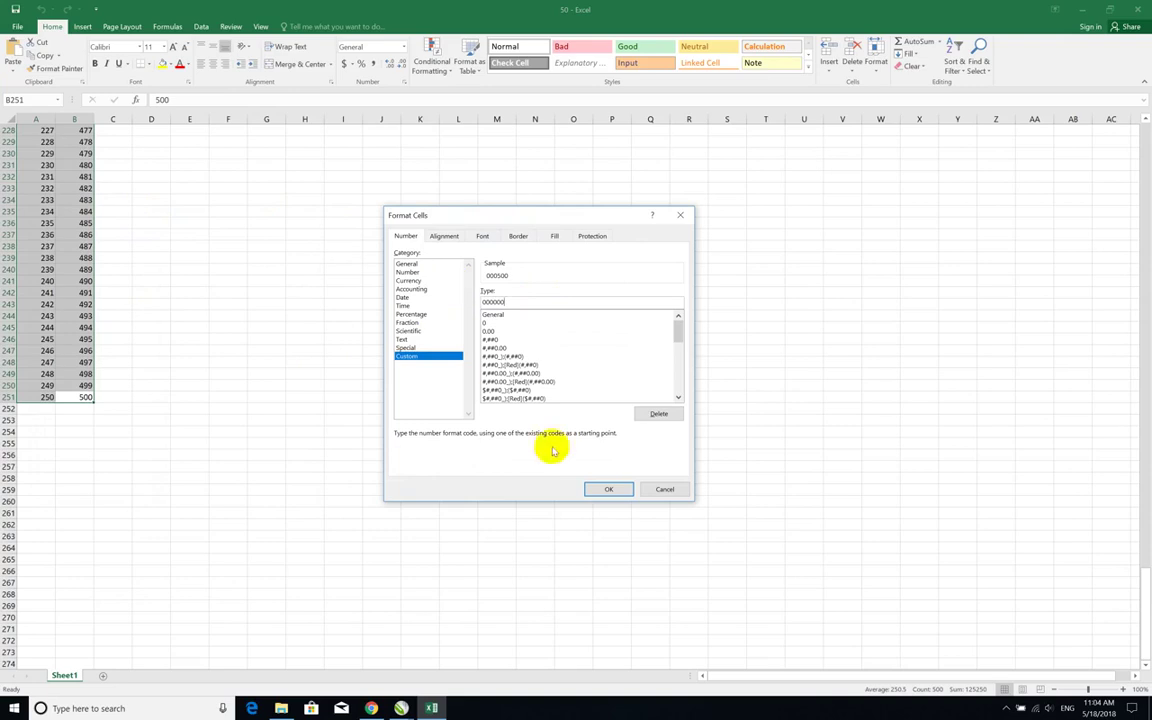
{"action": "left_click", "coordinate": [604, 490]}
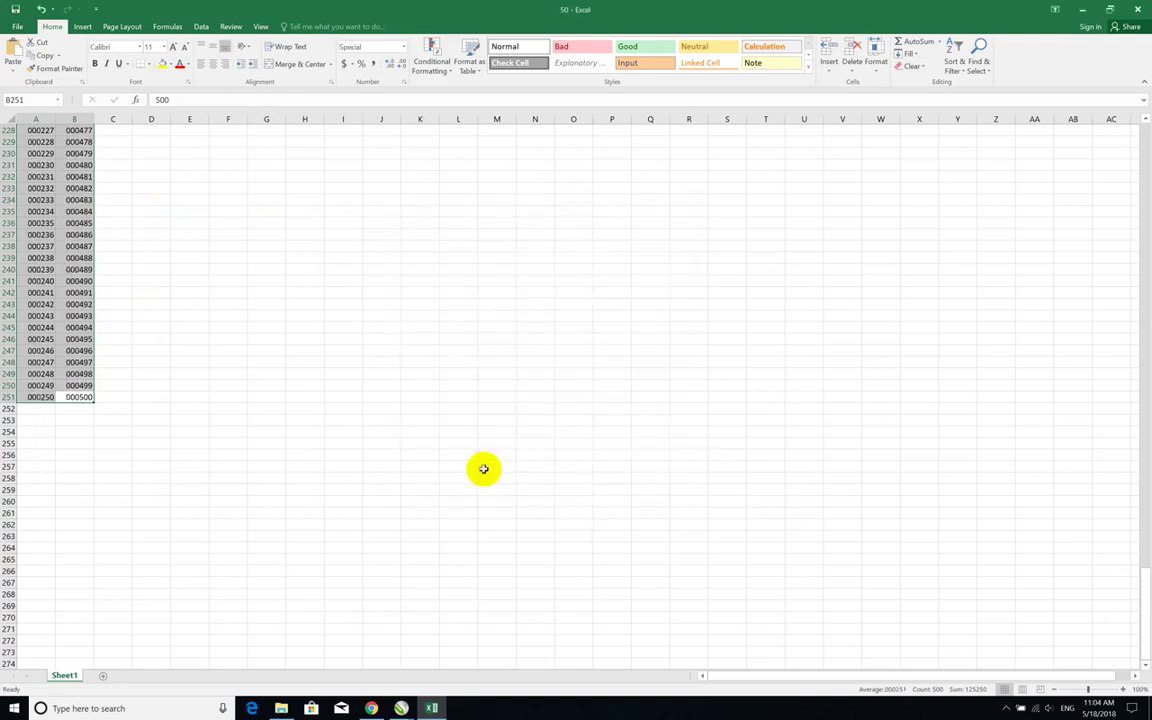
{"action": "left_click", "coordinate": [77, 292]}
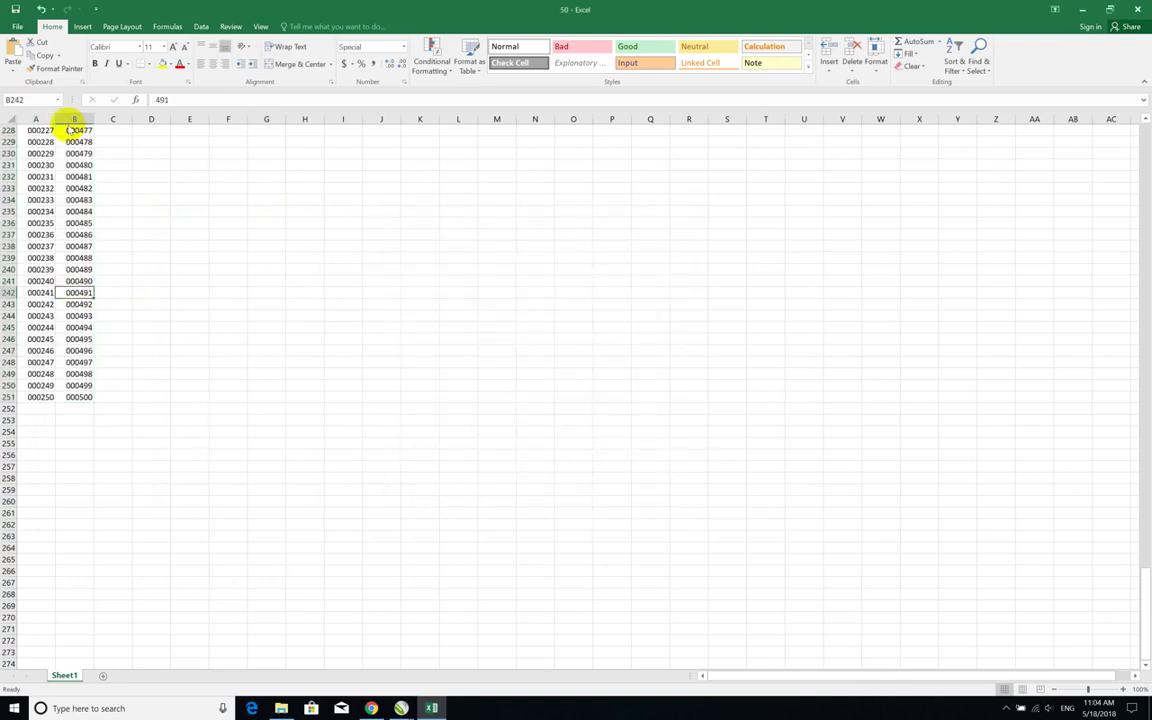
- Save the six-digit list as Unicode Text '50' in Run Numbers, then close Excel unsaved
{"action": "left_click", "coordinate": [16, 27]}
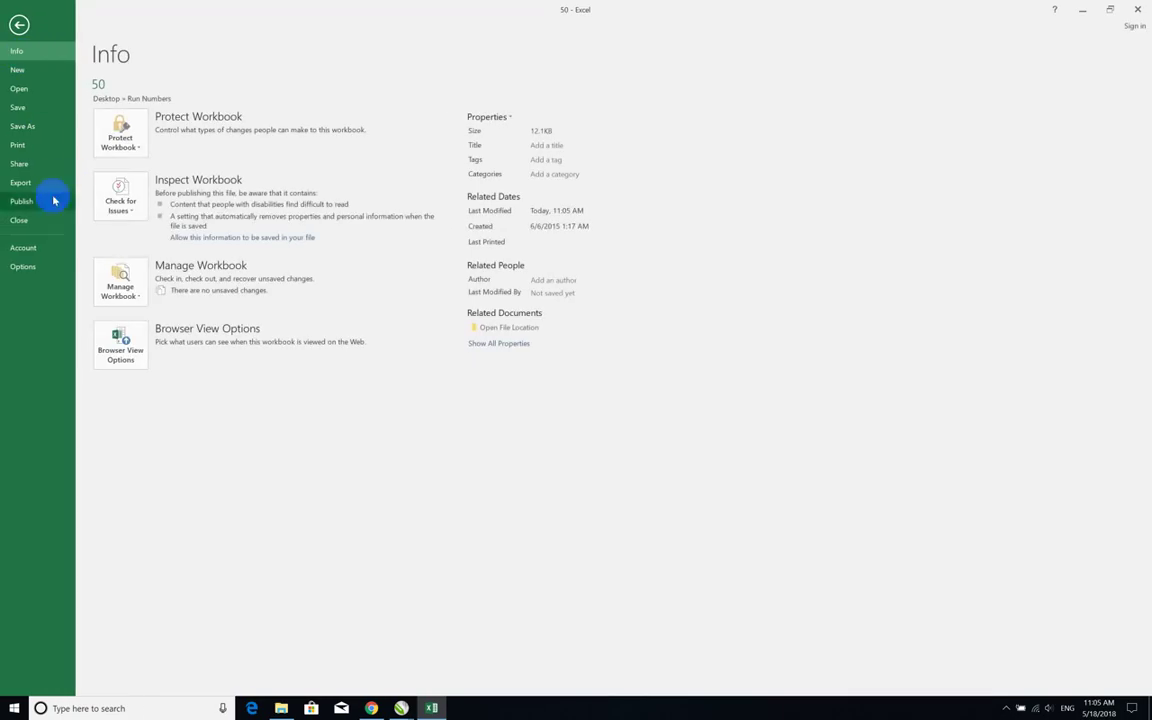
{"action": "left_click", "coordinate": [25, 127]}
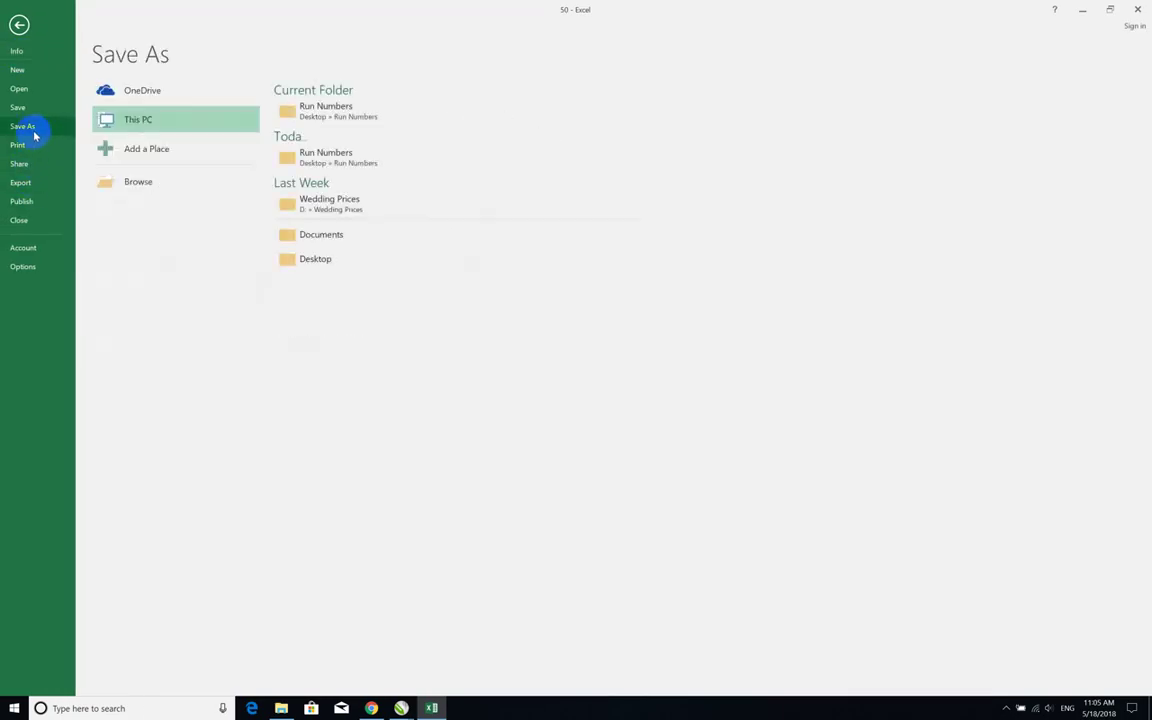
{"action": "left_click", "coordinate": [339, 255]}
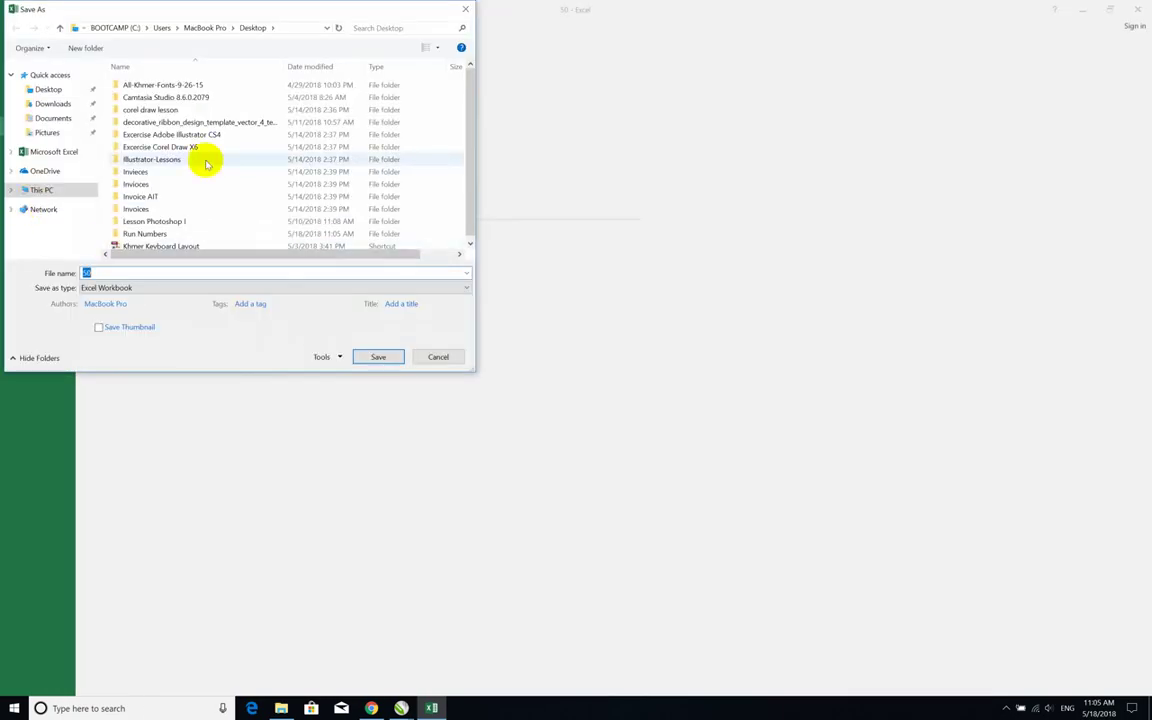
{"action": "left_click", "coordinate": [163, 188]}
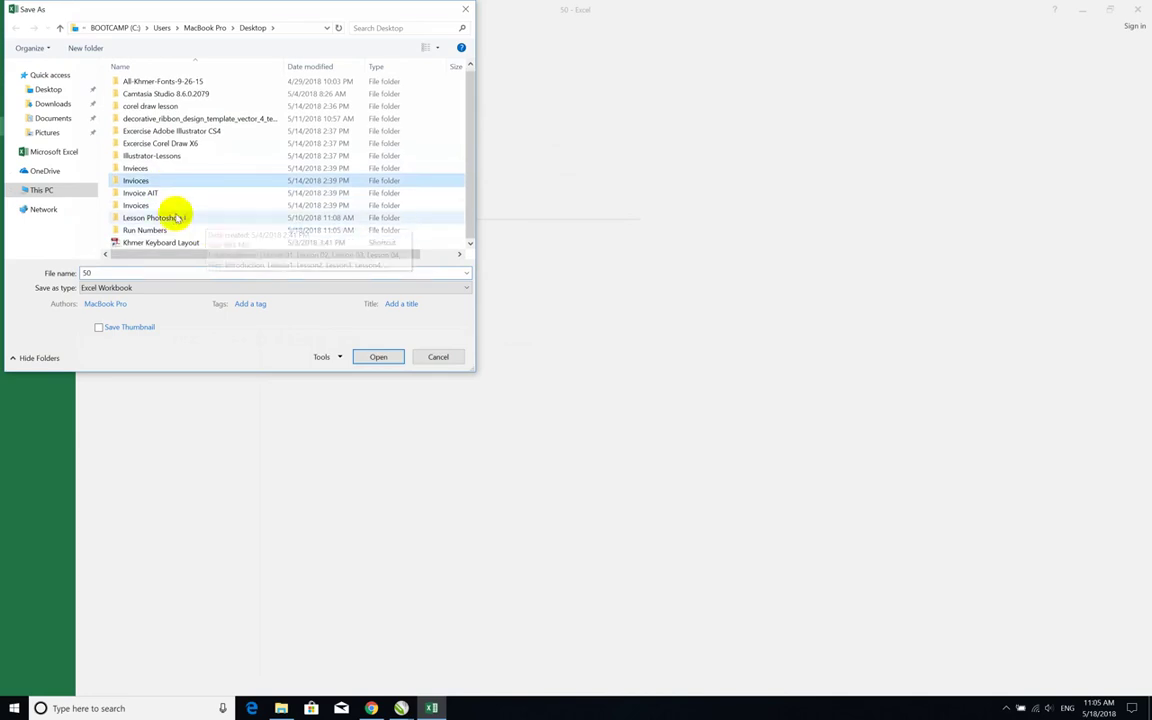
{"action": "double_click", "coordinate": [155, 232]}
{"action": "left_click", "coordinate": [139, 287]}
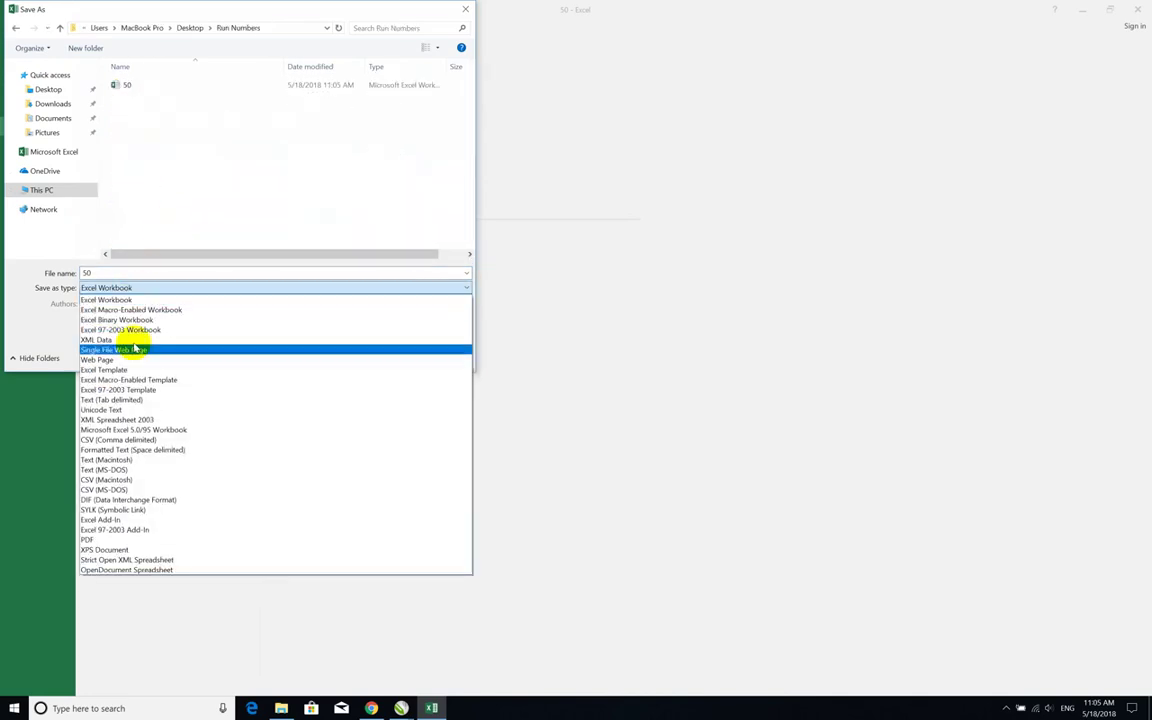
{"action": "left_click", "coordinate": [130, 410]}
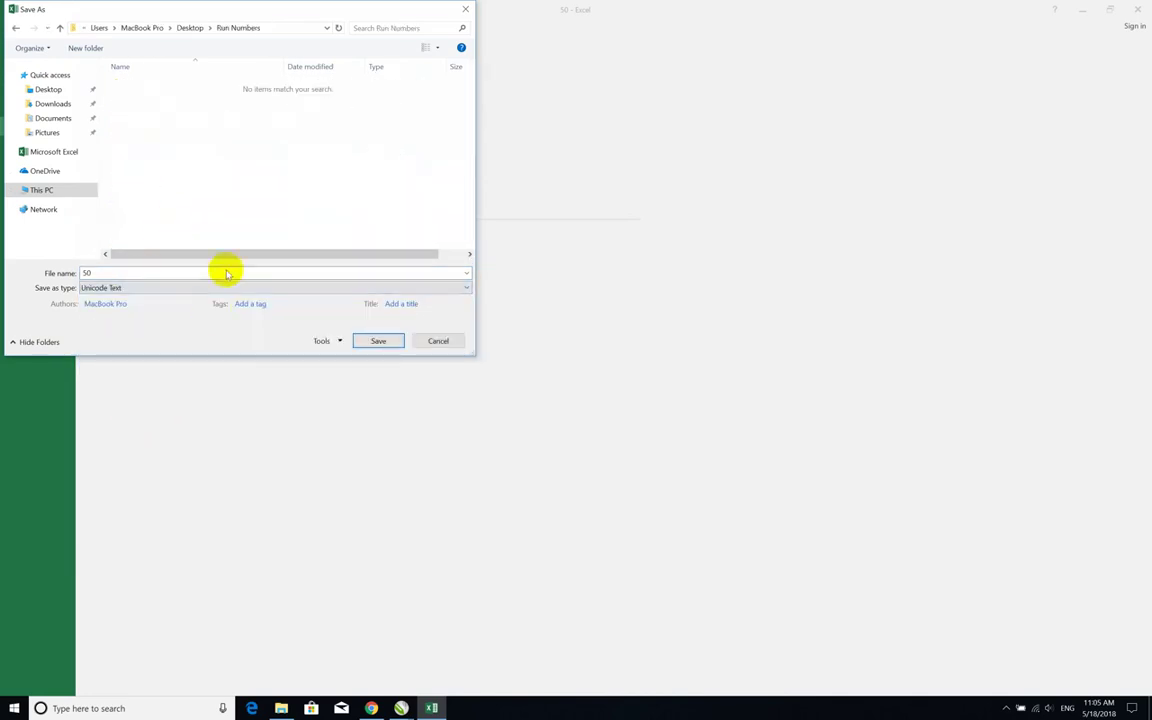
{"action": "left_click", "coordinate": [361, 343]}
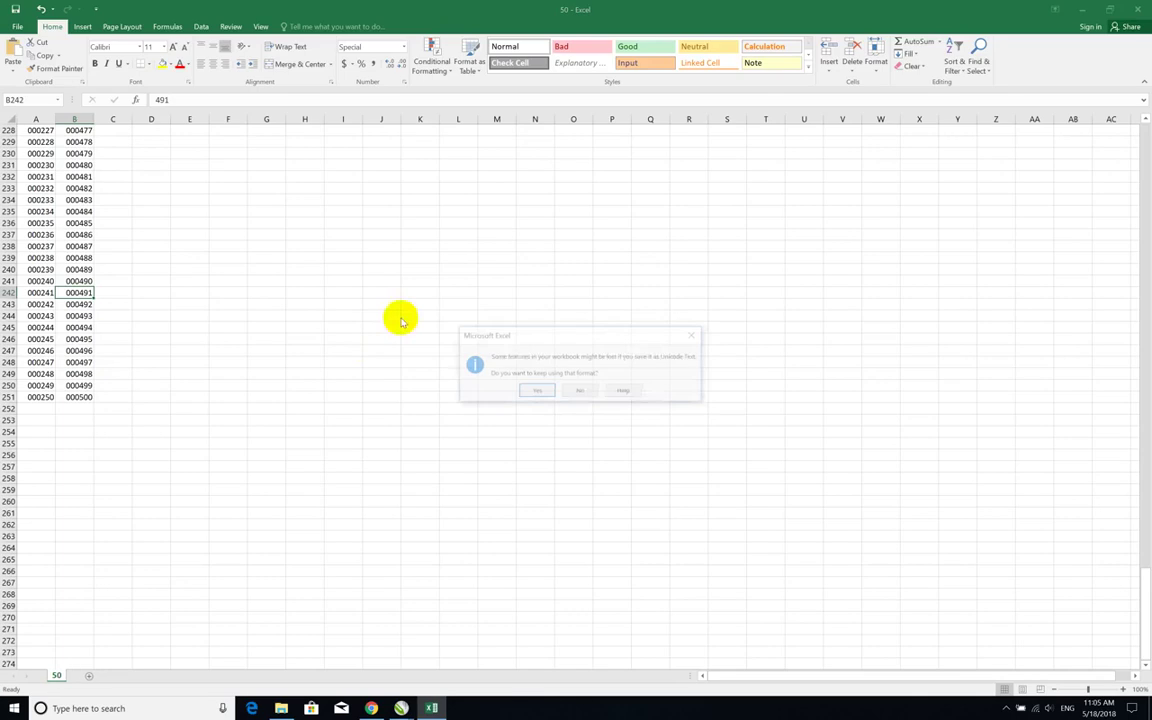
{"action": "left_click", "coordinate": [550, 395]}
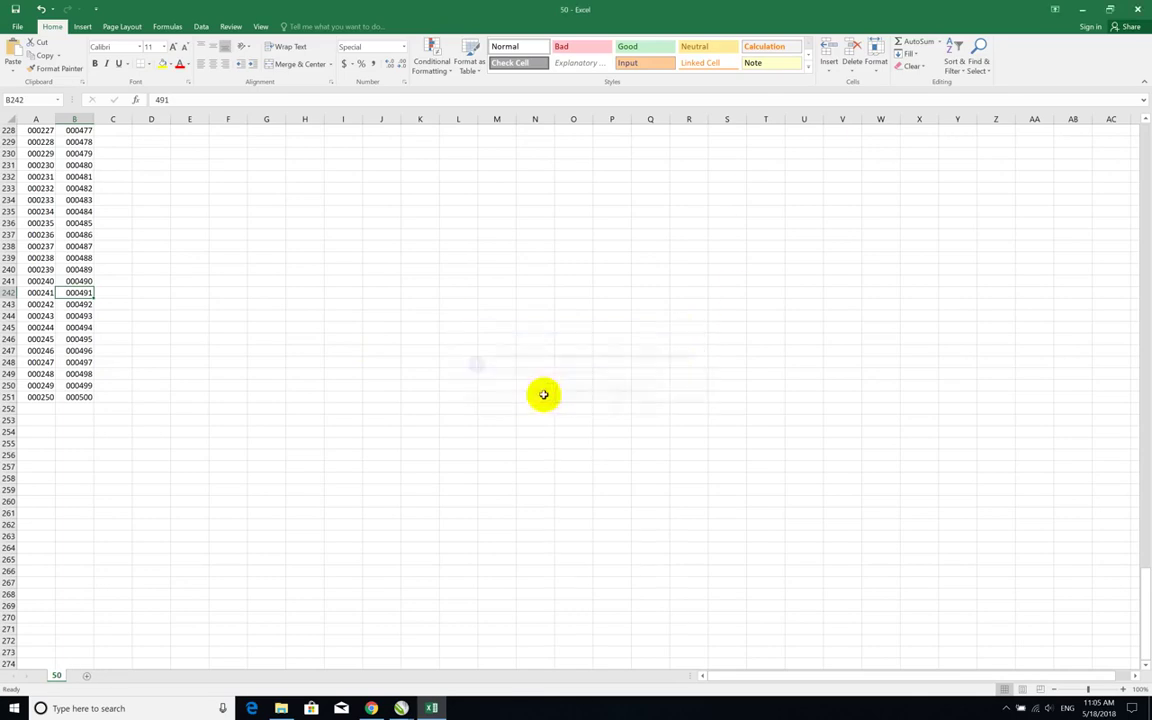
{"action": "left_click", "coordinate": [1141, 8]}
{"action": "left_click", "coordinate": [580, 364]}
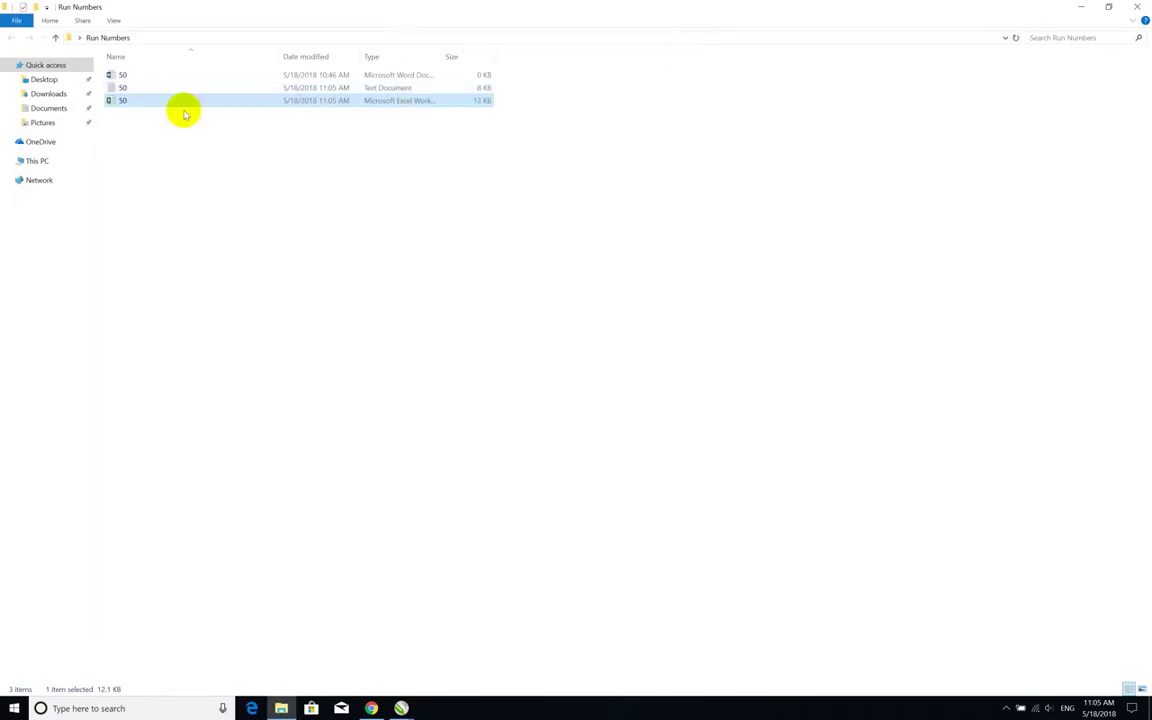
- Return to the two-up invoice and pick the Run Numbers text file as print merge data
{"action": "left_click", "coordinate": [401, 708]}
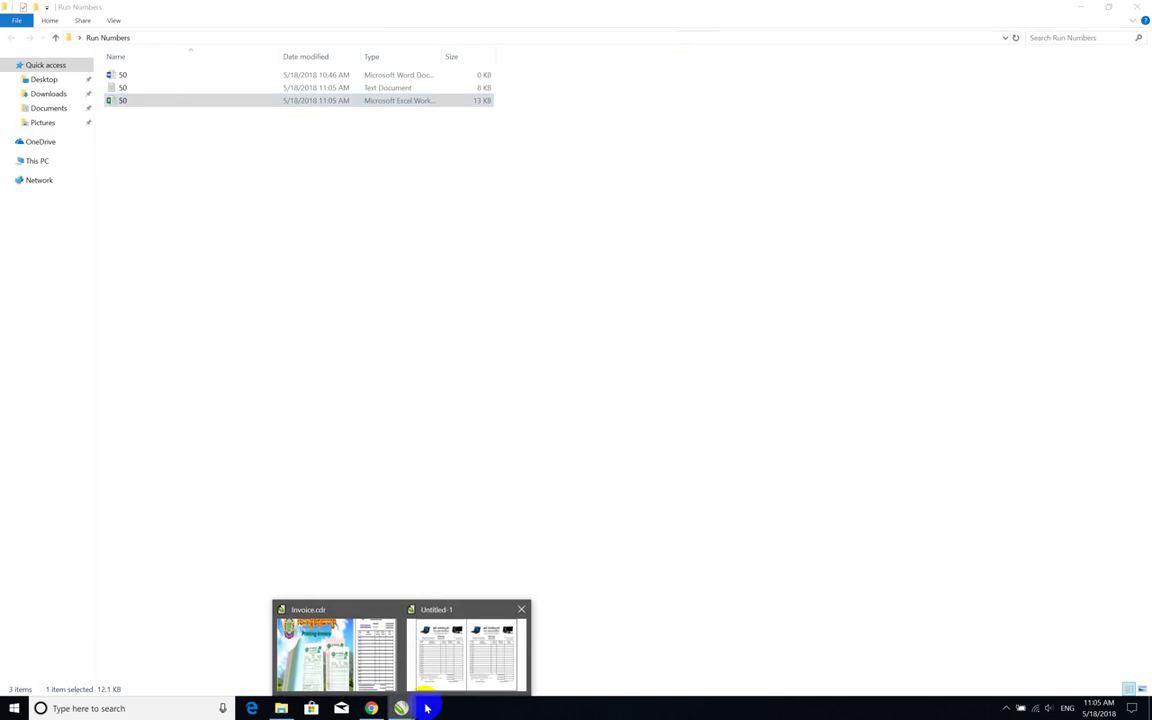
{"action": "left_click", "coordinate": [455, 655]}
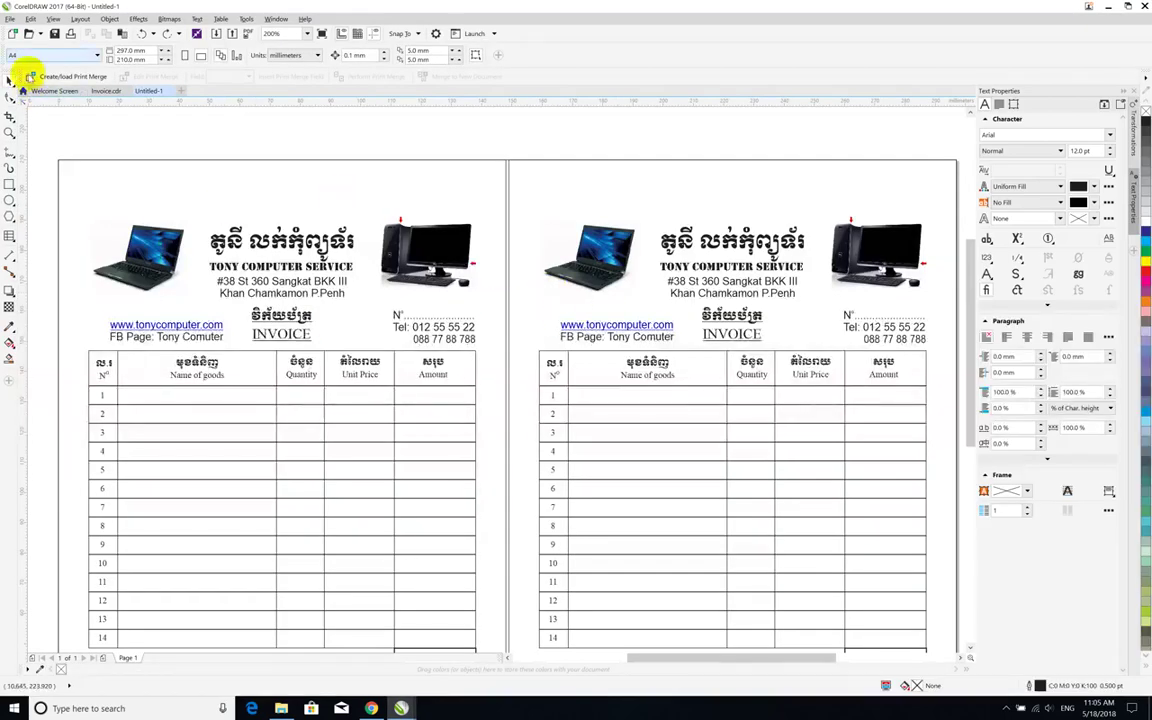
{"action": "left_click", "coordinate": [10, 20]}
{"action": "mouse_move", "coordinate": [34, 270]}
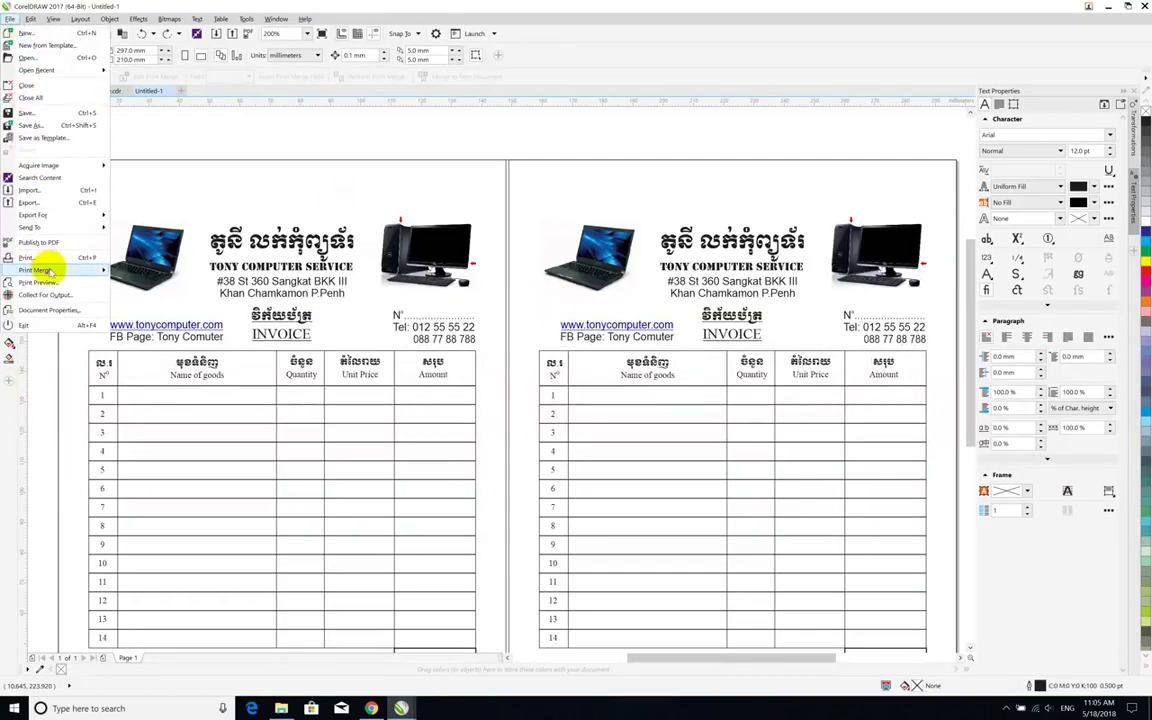
{"action": "left_click", "coordinate": [145, 271]}
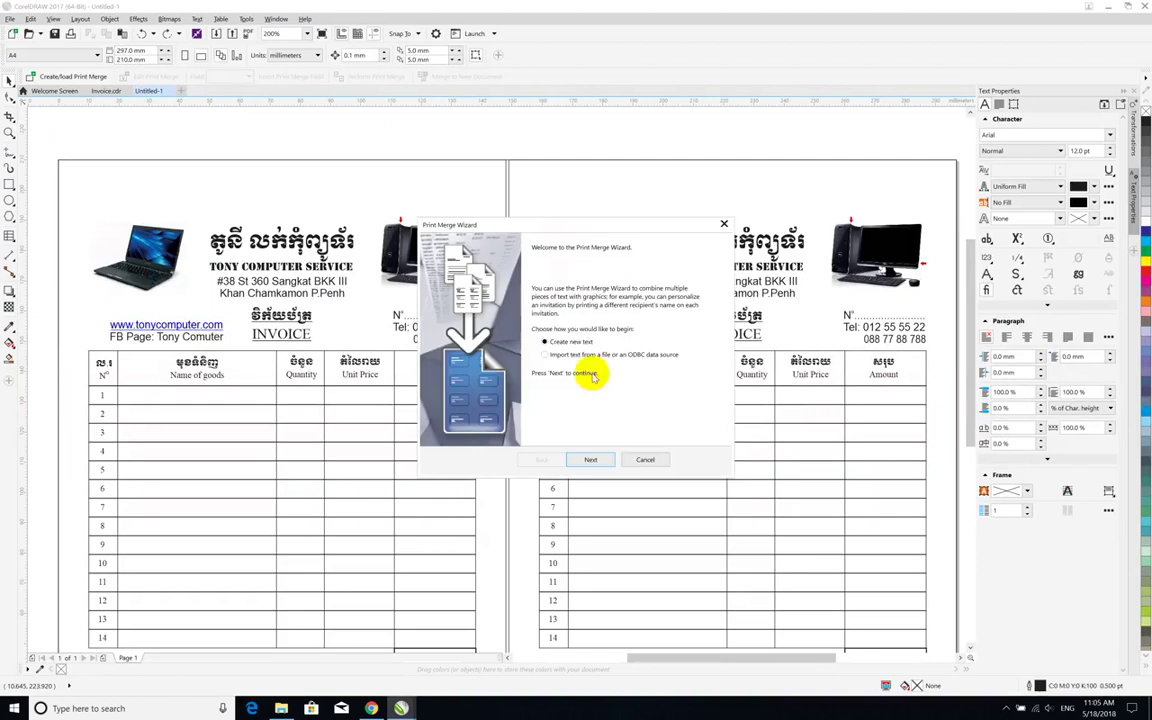
{"action": "left_click", "coordinate": [545, 354]}
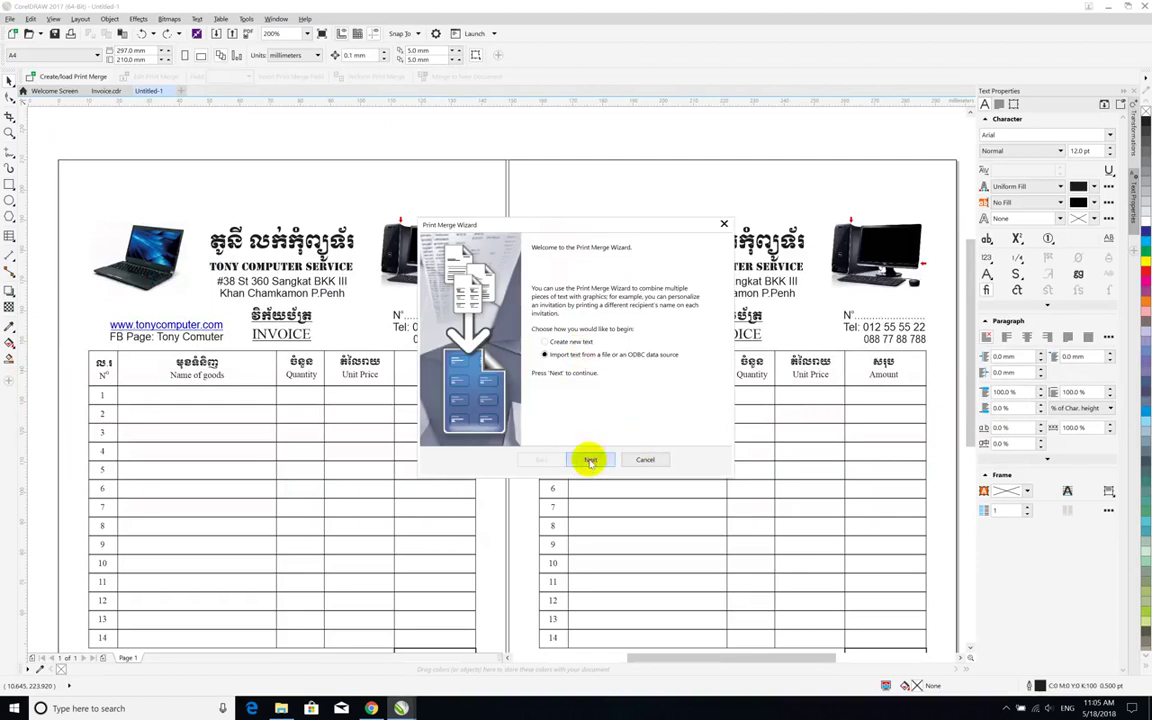
{"action": "left_click", "coordinate": [590, 460]}
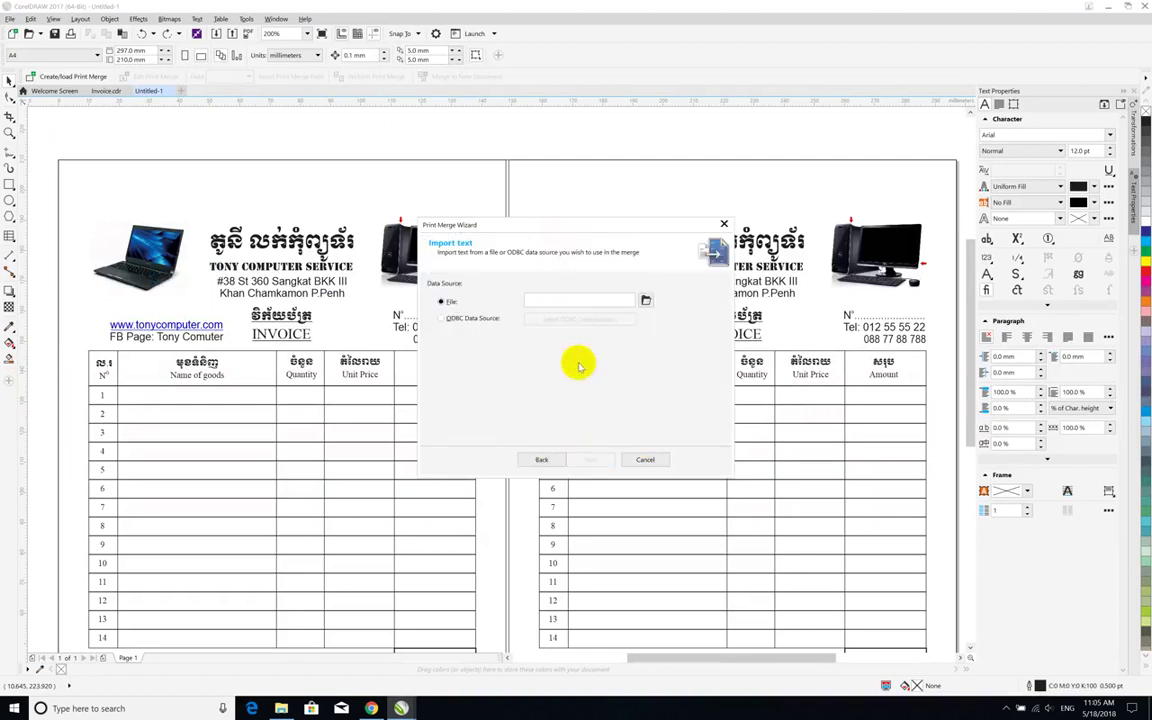
{"action": "left_click", "coordinate": [647, 299]}
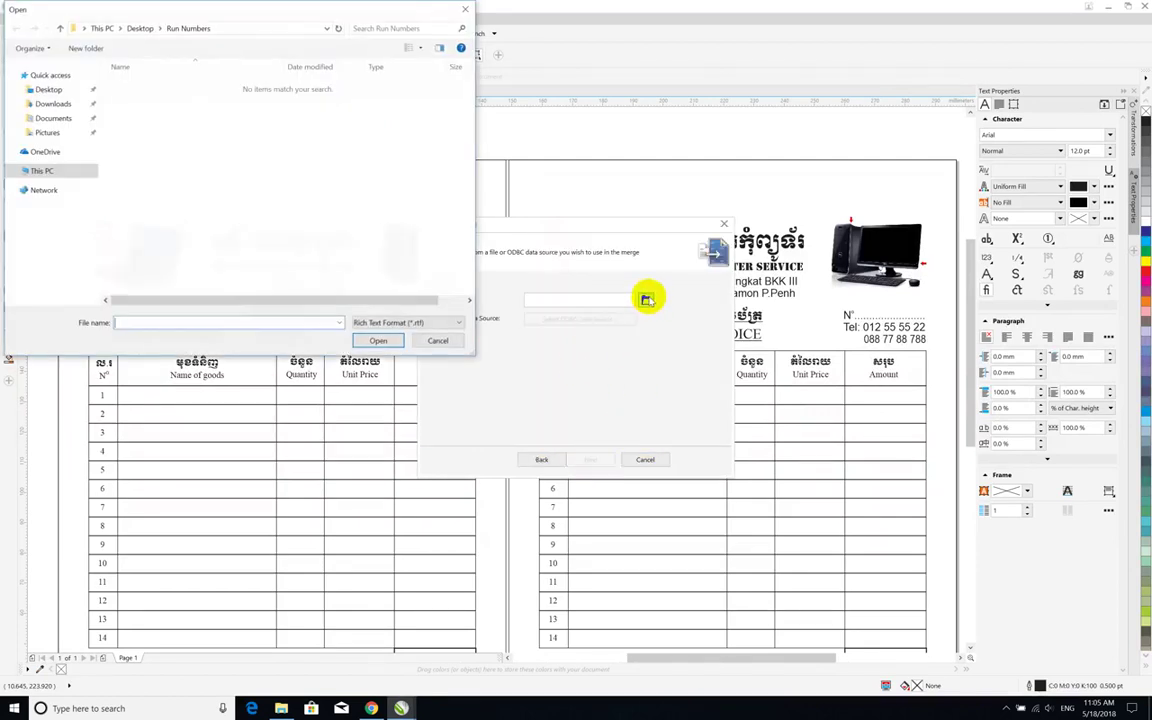
{"action": "left_click", "coordinate": [380, 323]}
{"action": "left_click", "coordinate": [124, 85]}
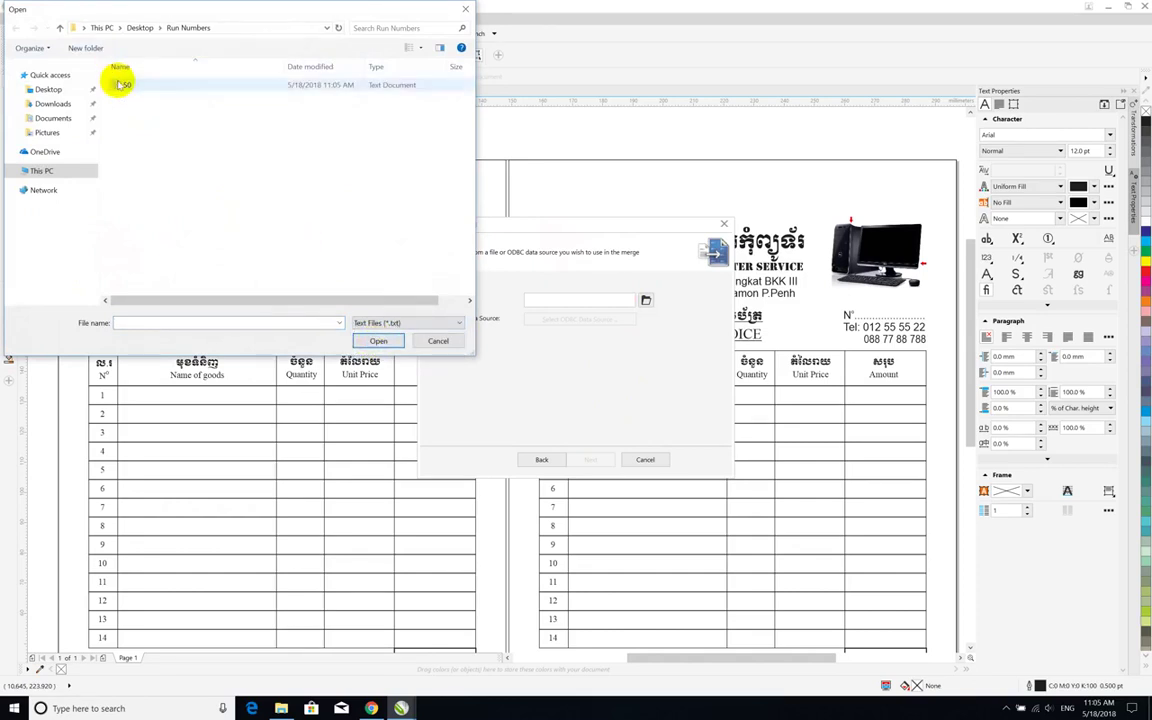
{"action": "left_click", "coordinate": [378, 341]}
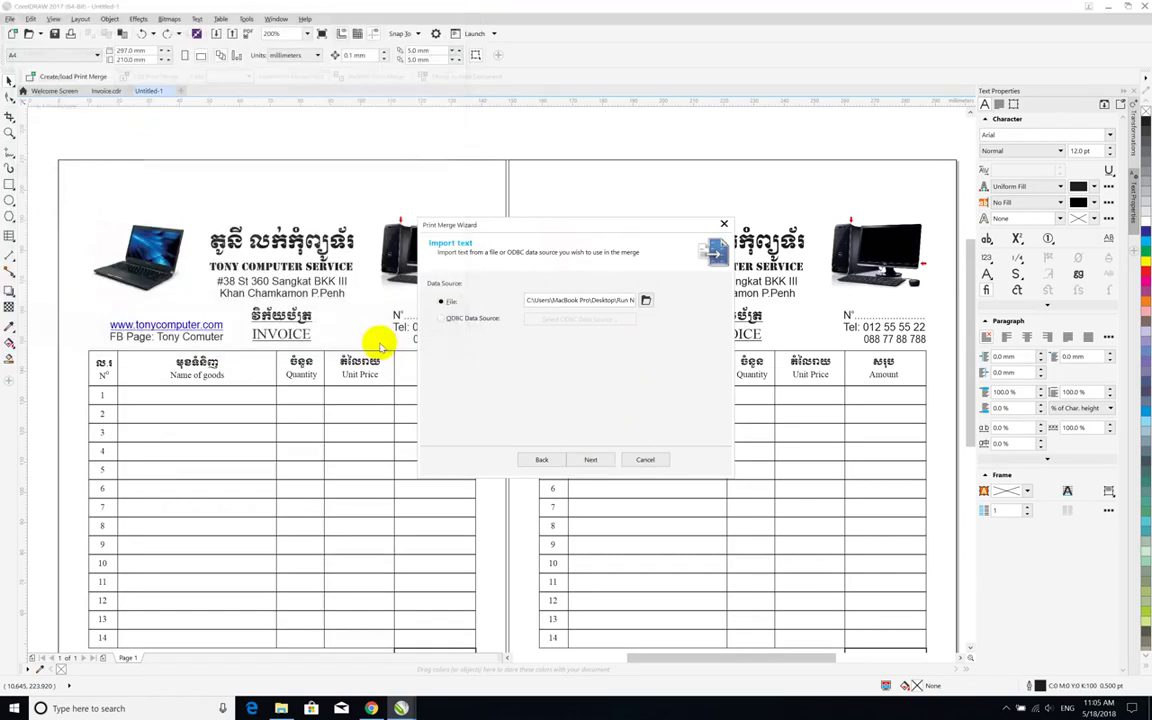
- Accept the No1 and No2 fields and records and finish the print merge setup
{"action": "left_click", "coordinate": [591, 459]}
{"action": "left_click", "coordinate": [591, 459]}
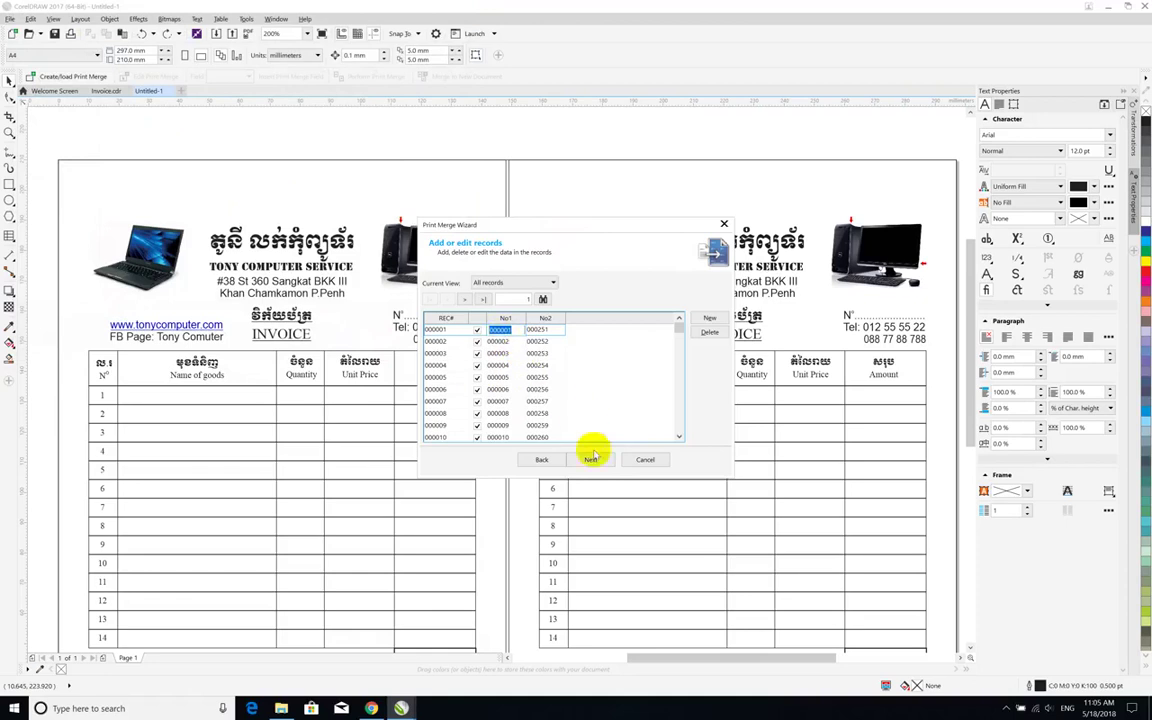
{"action": "left_click", "coordinate": [591, 459]}
{"action": "left_click", "coordinate": [592, 460]}
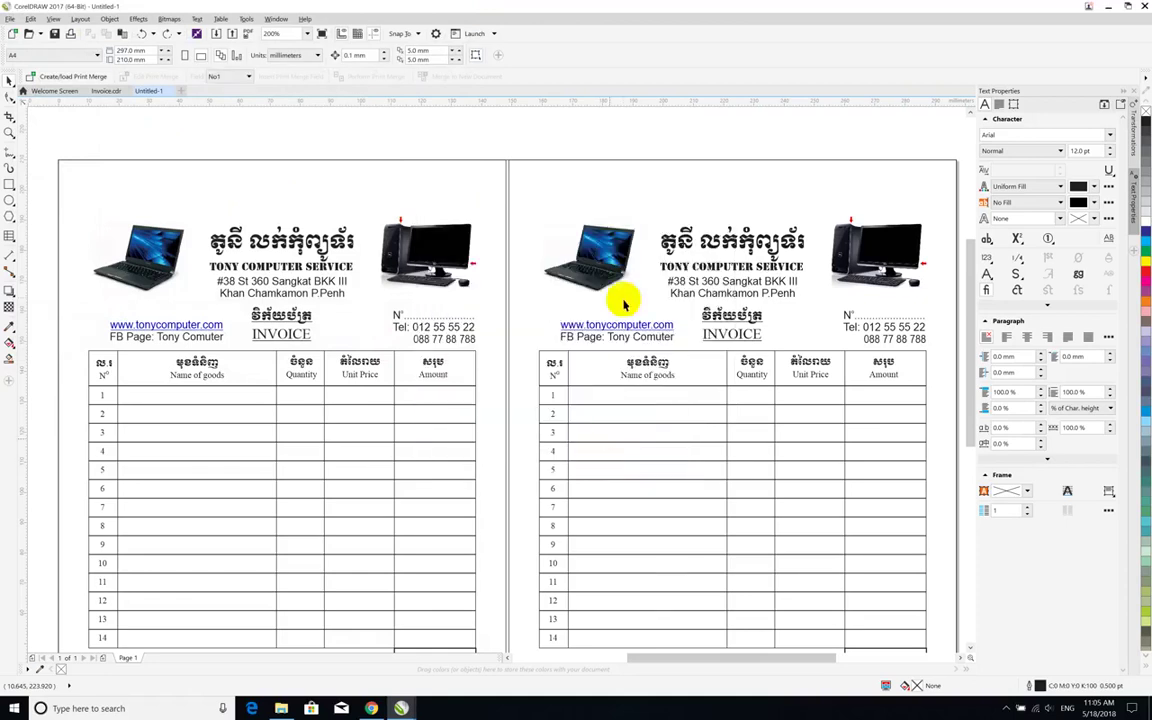
- Insert the <No1> merge field and move it onto the left invoice's N° line
{"action": "left_click", "coordinate": [221, 82]}
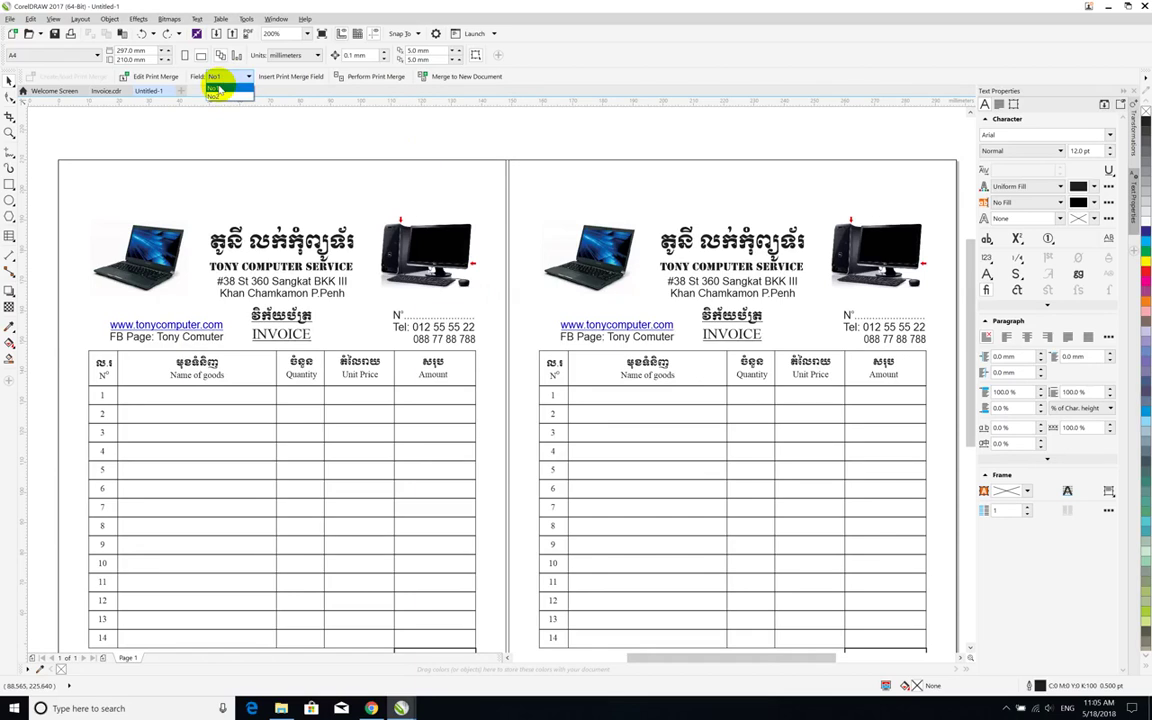
{"action": "left_click", "coordinate": [284, 80]}
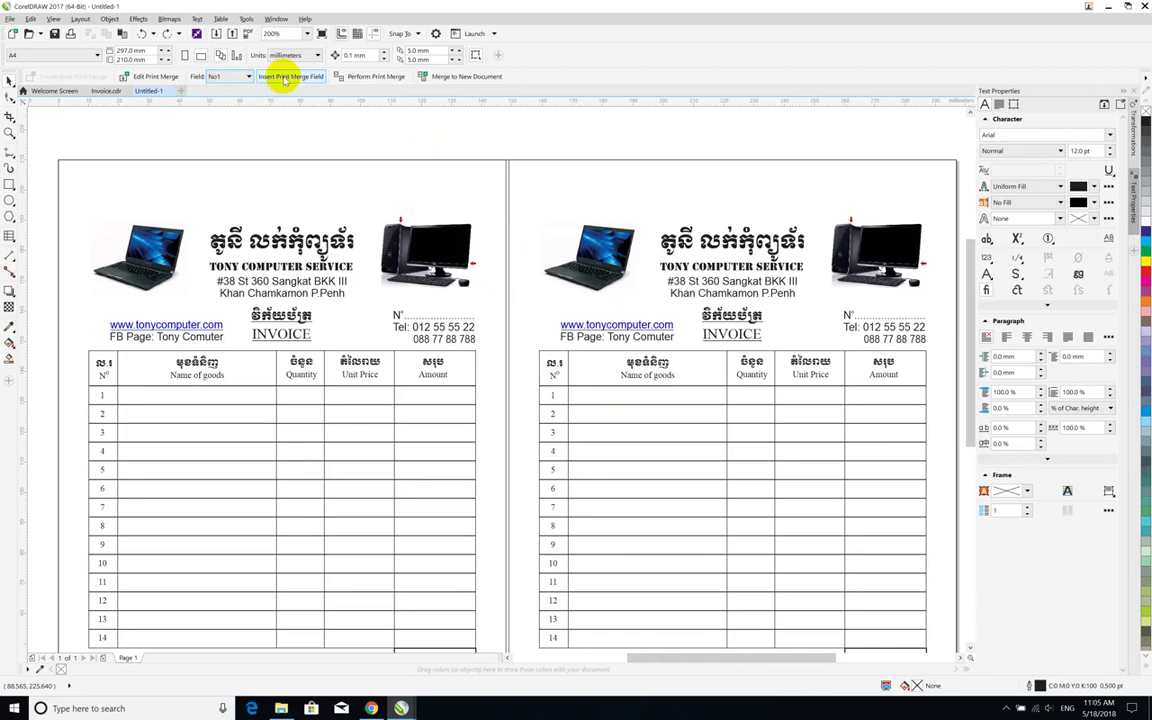
{"action": "left_click", "coordinate": [288, 79]}
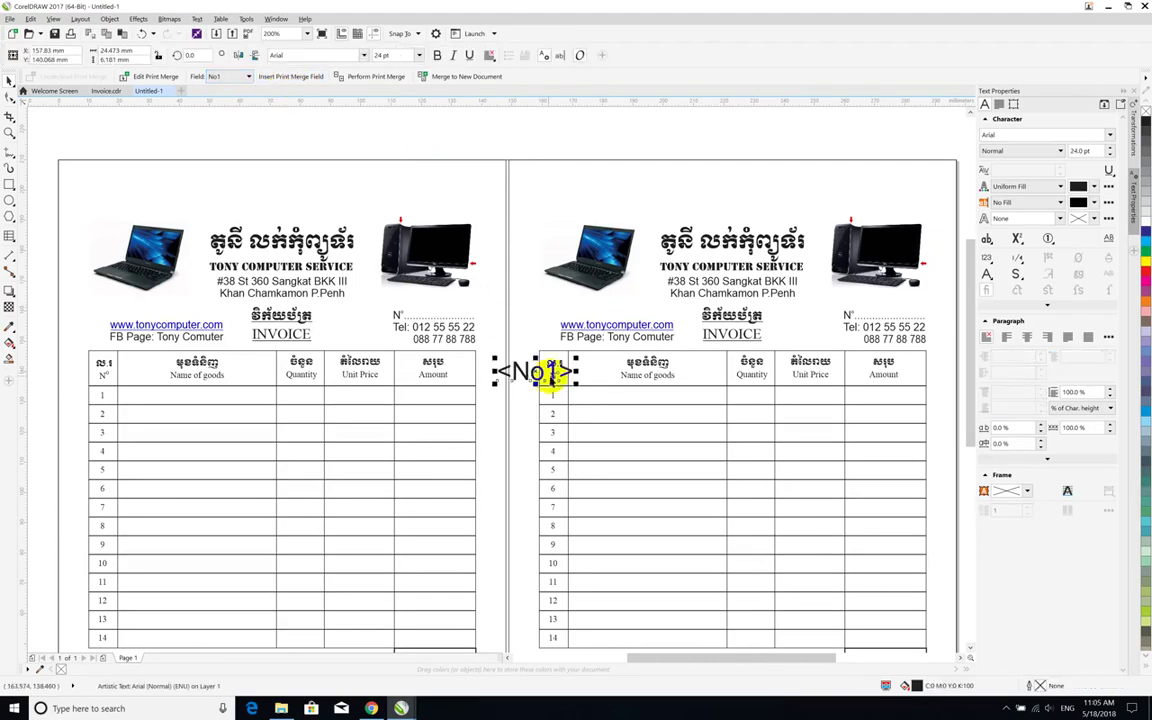
{"action": "left_click_drag", "start_coordinate": [535, 372], "coordinate": [432, 311]}
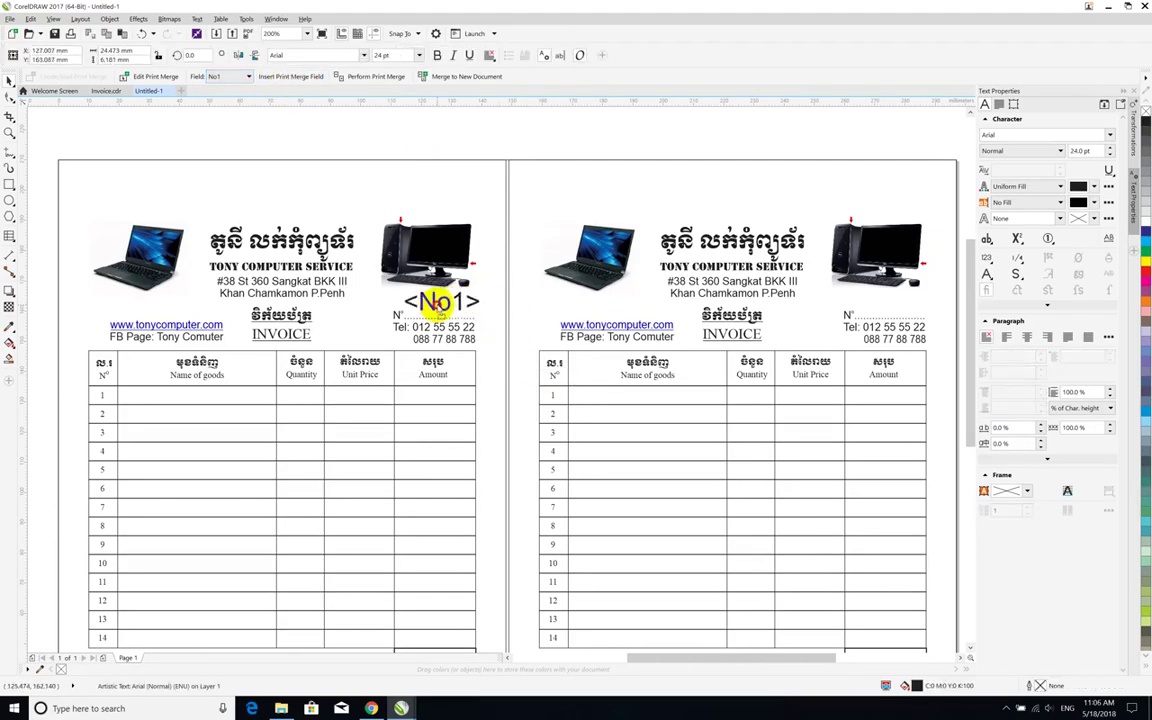
- Edit the <No1> field's font box, leaving it in 24 pt Arial
{"action": "left_click", "coordinate": [290, 55]}
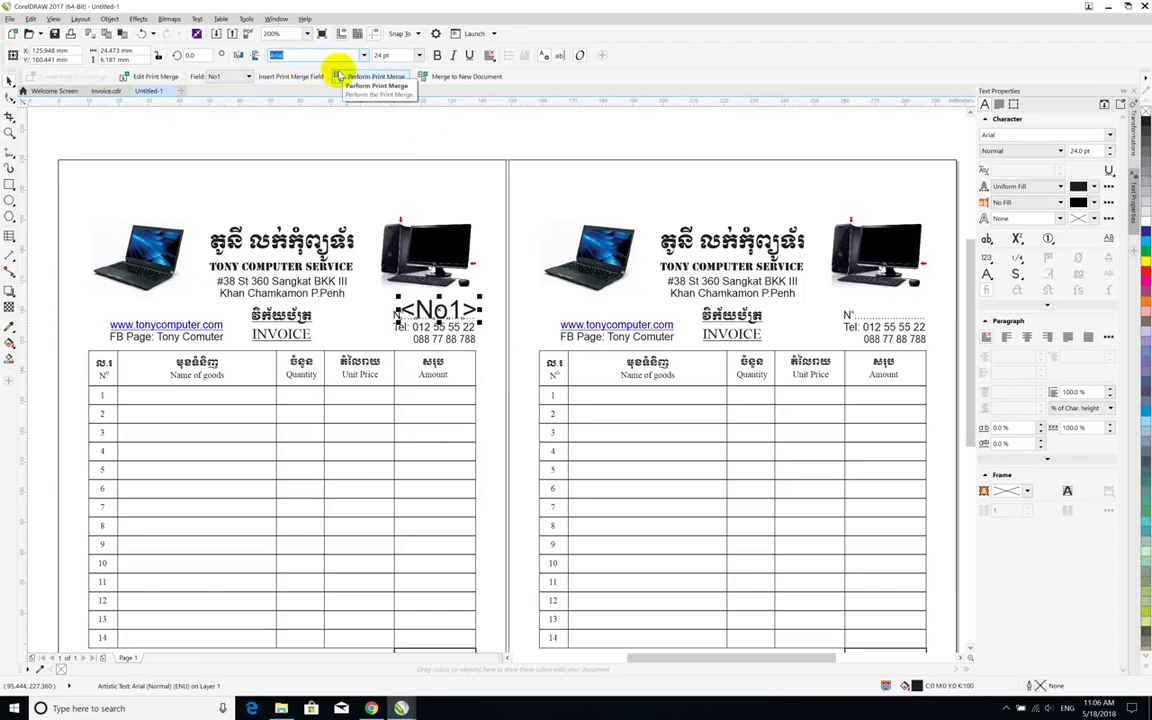
{"action": "type", "text": "lim"}
{"action": "key", "text": "BackSpace"}
{"action": "key", "text": "BackSpace"}
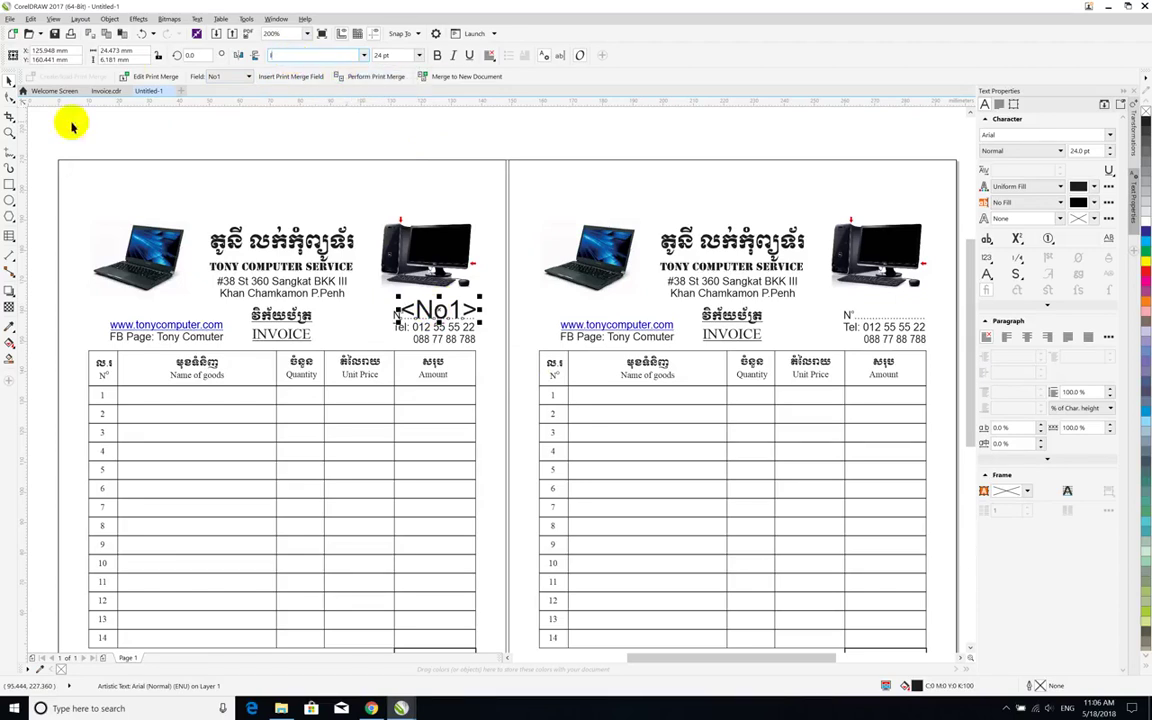
{"action": "left_click", "coordinate": [9, 81]}
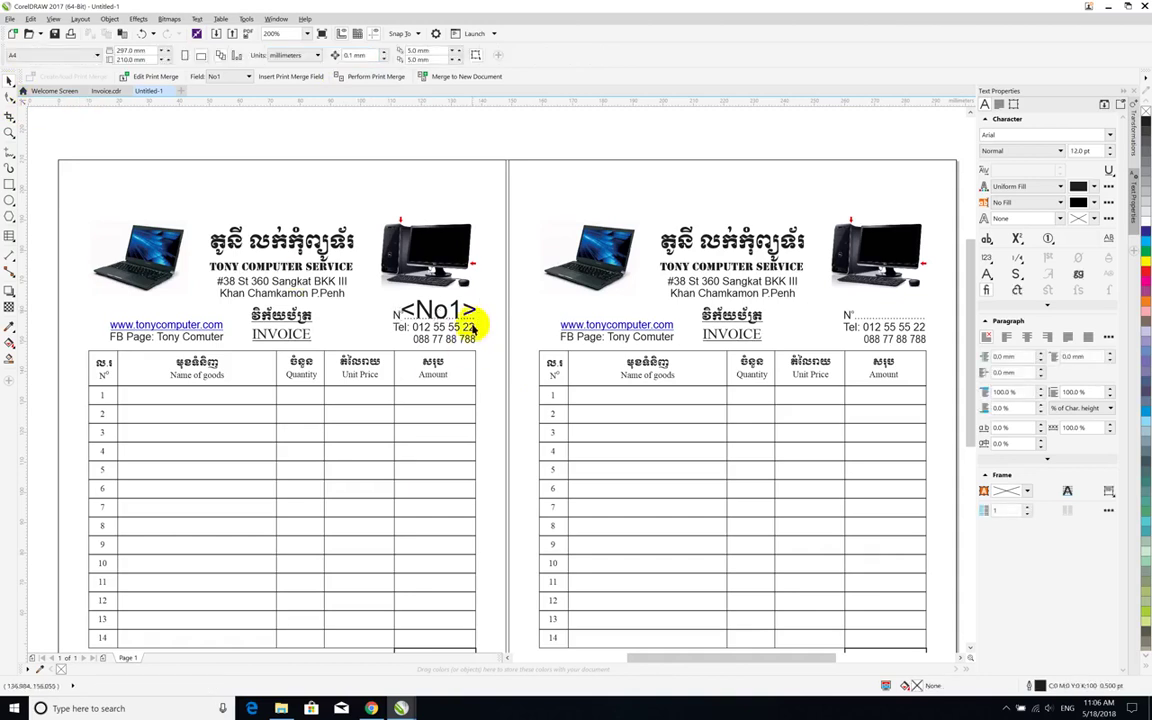
- Make the <No1> field 14 pt and red, nudged just after N° on the left invoice
{"action": "left_click", "coordinate": [435, 310]}
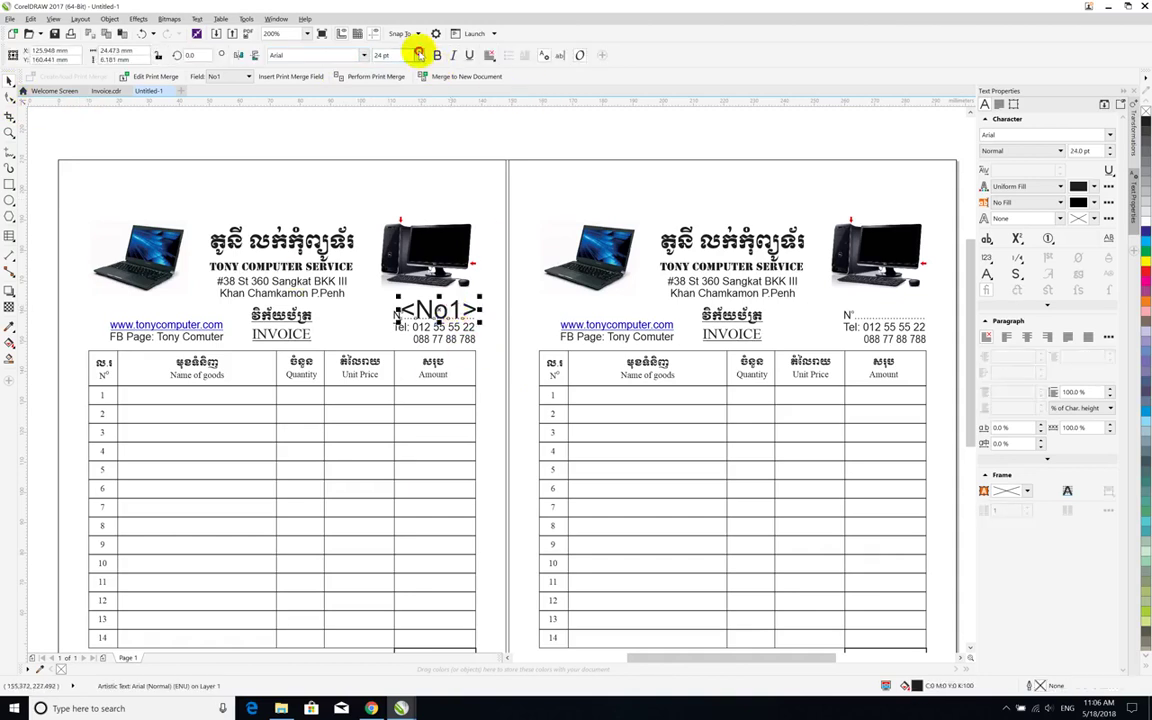
{"action": "left_click", "coordinate": [419, 55]}
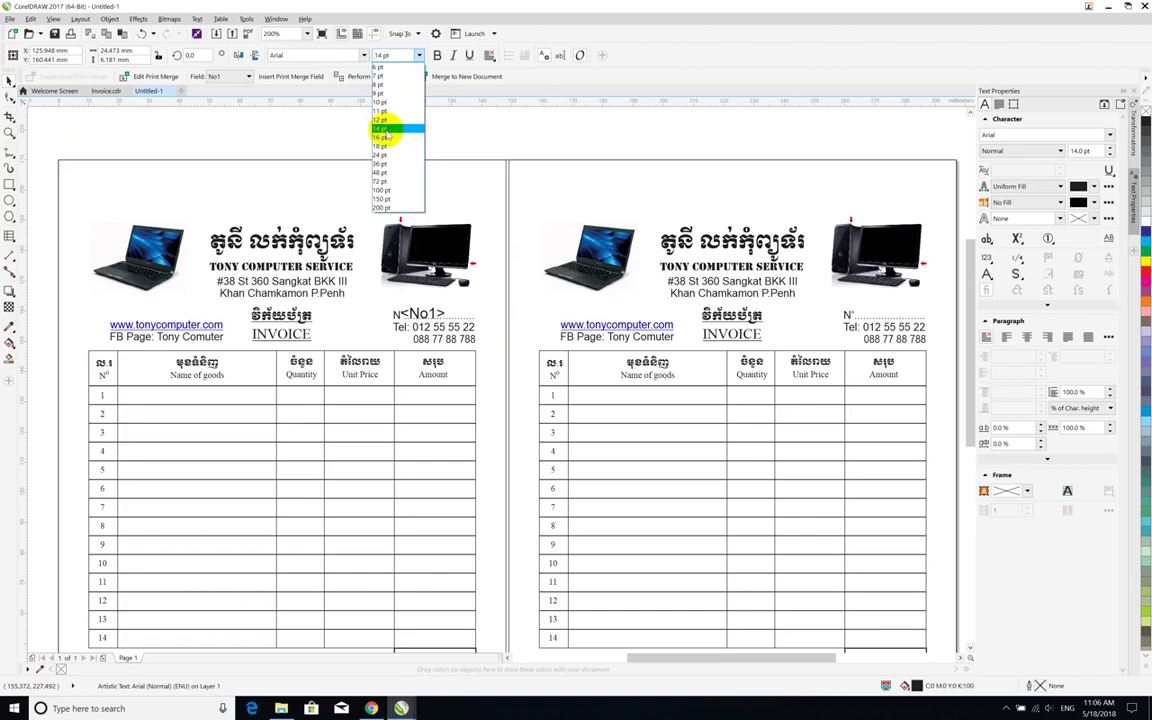
{"action": "left_click", "coordinate": [384, 130]}
{"action": "left_click_drag", "start_coordinate": [420, 314], "coordinate": [437, 312]}
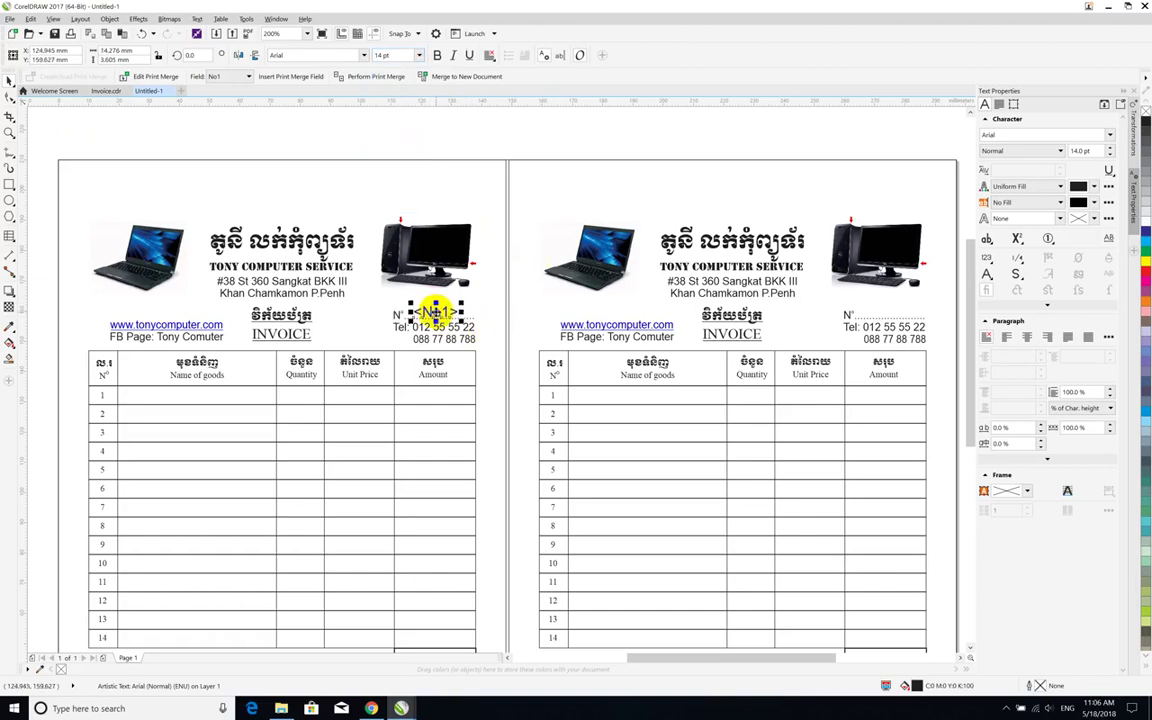
{"action": "left_click", "coordinate": [1145, 282]}
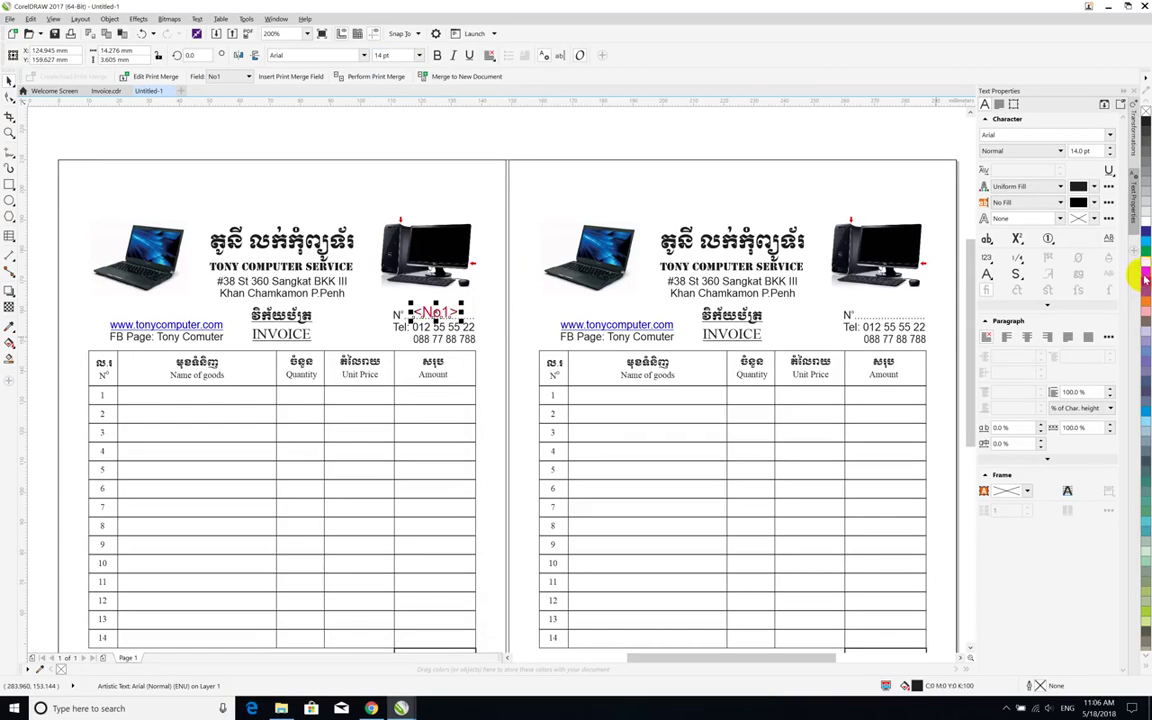
{"action": "scroll", "coordinate": [452, 326], "scroll_direction": "up", "scroll_amount": 1}
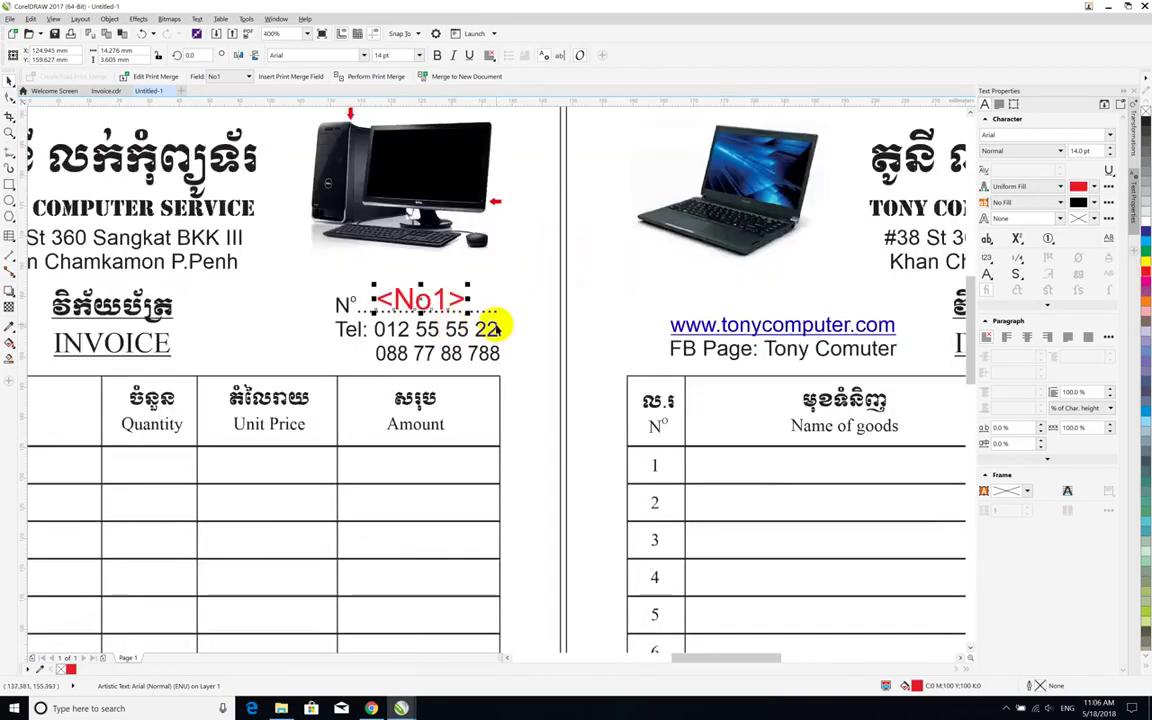
{"action": "scroll", "coordinate": [494, 321], "scroll_direction": "down", "scroll_amount": 1}
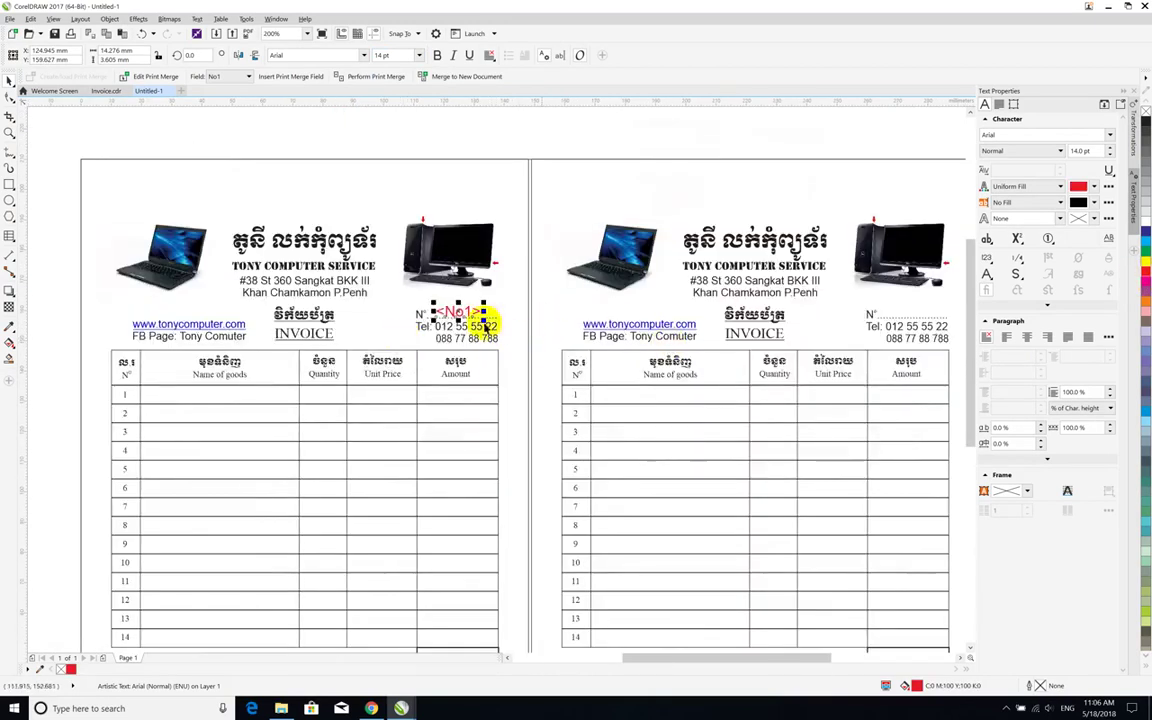
{"action": "left_click", "coordinate": [850, 300]}
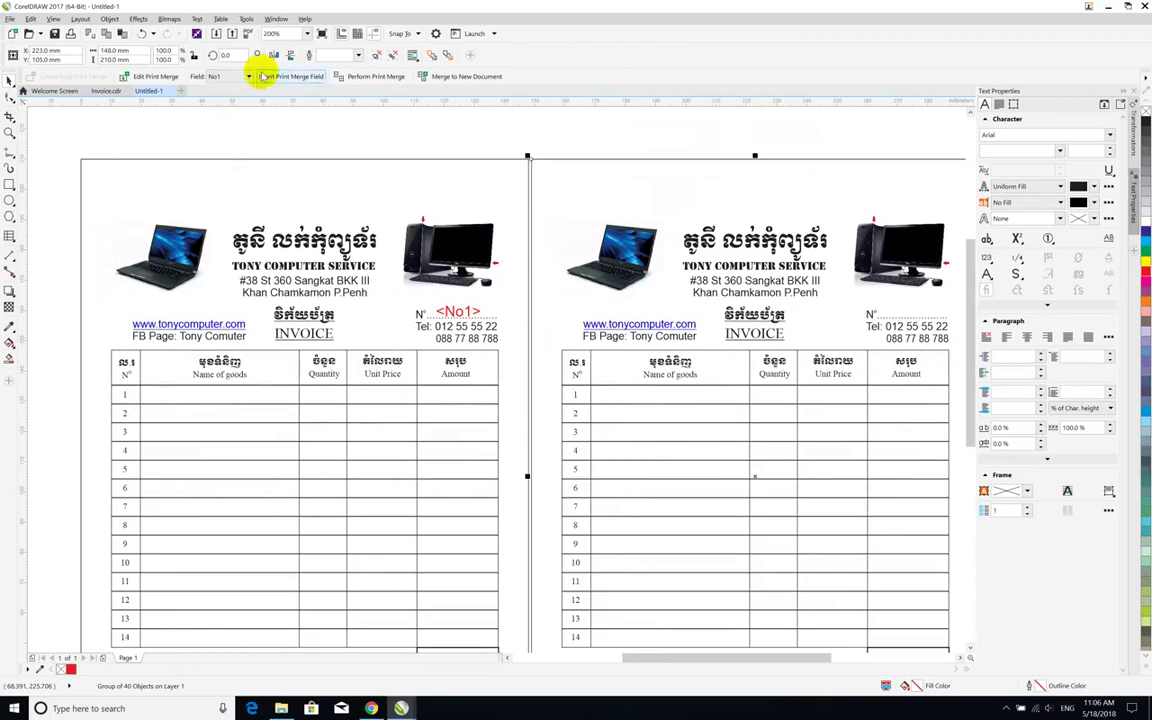
- Insert the No2 Print Merge field and move it beside N° on the right invoice
{"action": "left_click", "coordinate": [245, 77]}
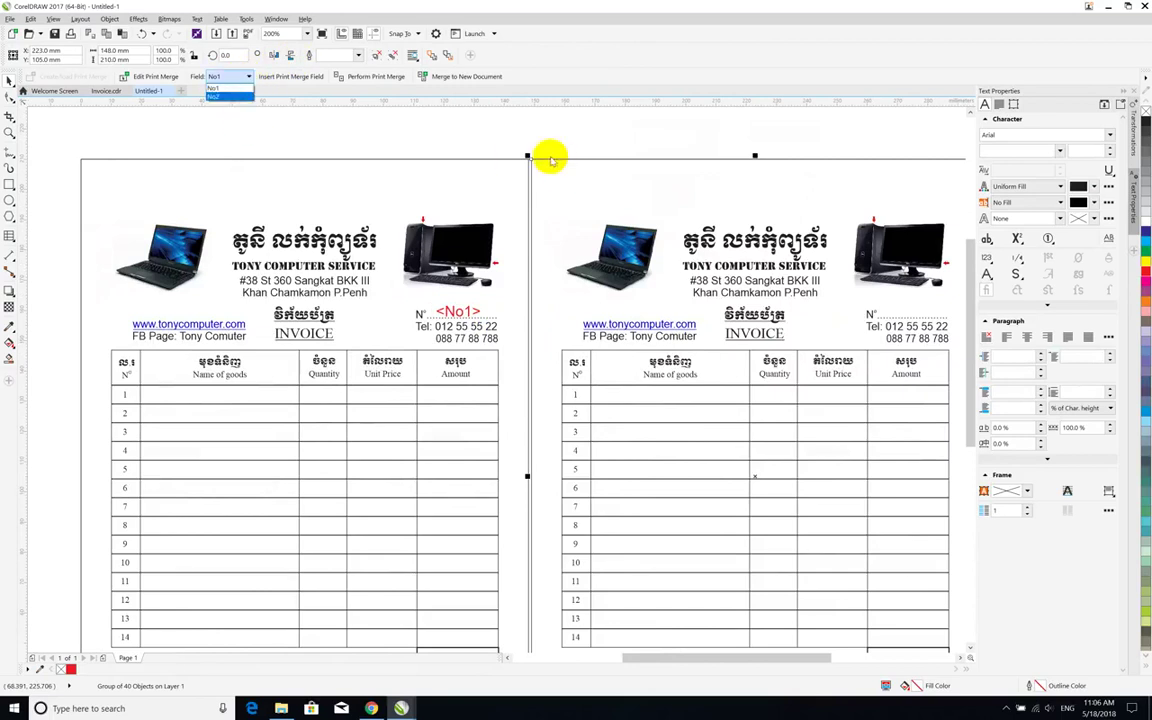
{"action": "left_click", "coordinate": [217, 96]}
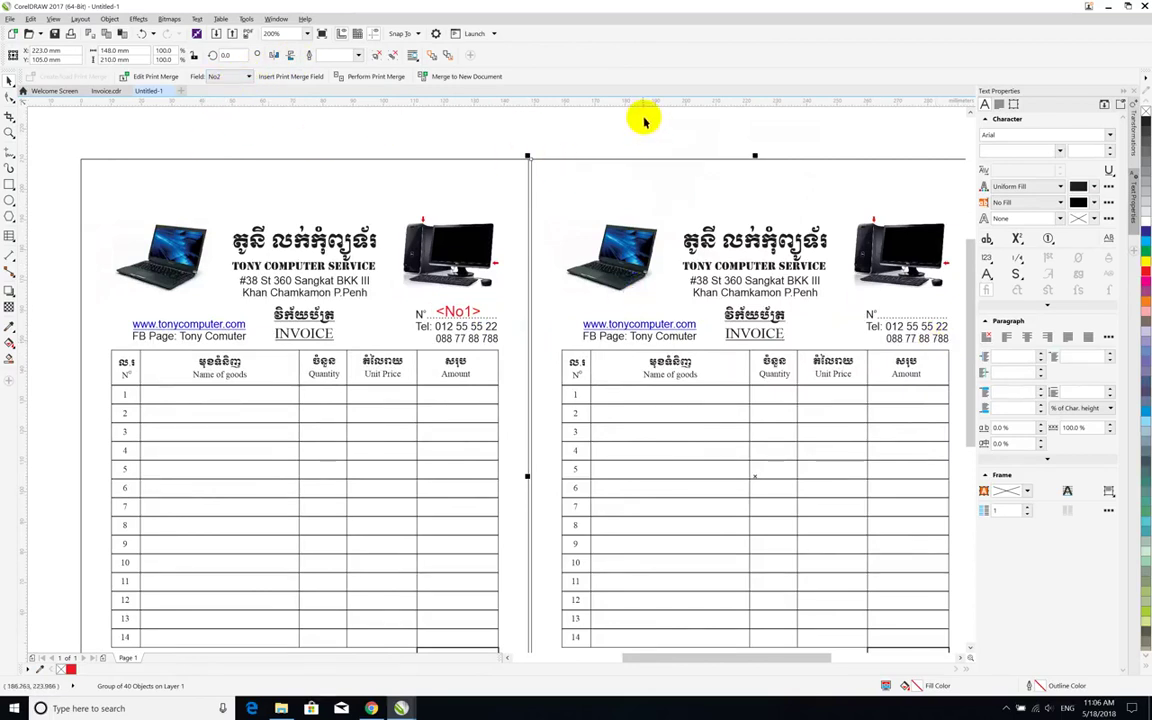
{"action": "left_click", "coordinate": [330, 118]}
{"action": "left_click", "coordinate": [287, 78]}
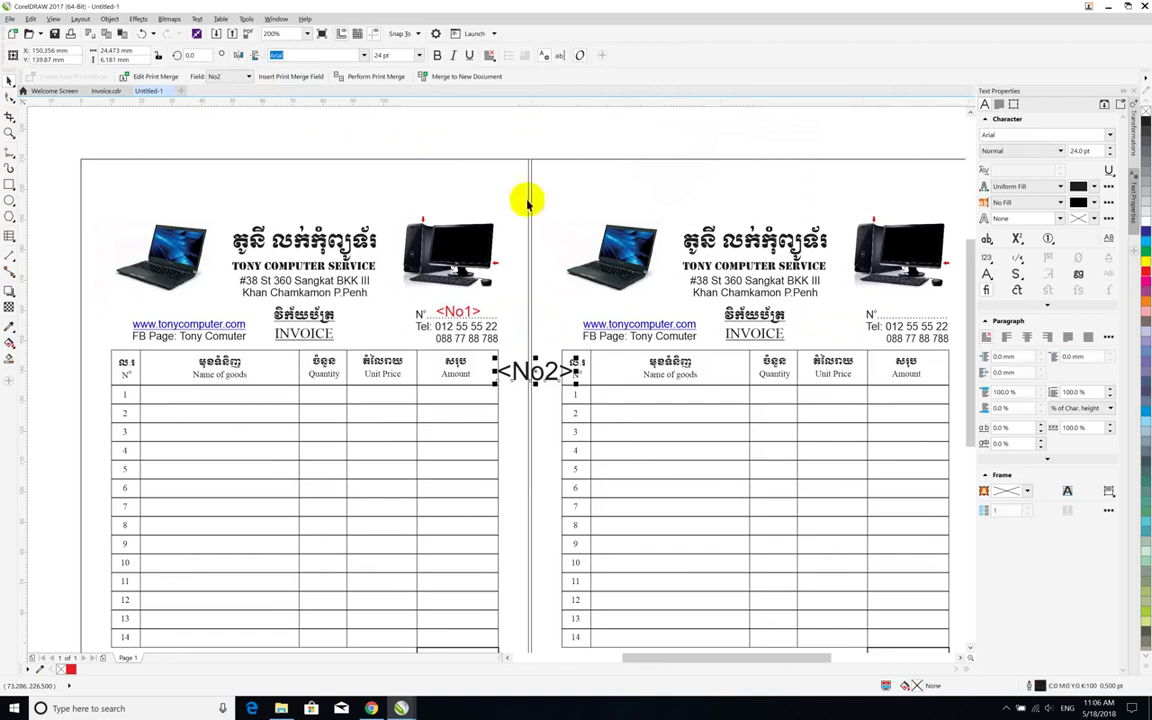
{"action": "mouse_move", "coordinate": [495, 345]}
{"action": "left_mouse_down"}
{"action": "mouse_move", "coordinate": [875, 305]}
{"action": "mouse_move", "coordinate": [915, 317]}
{"action": "left_mouse_up"}
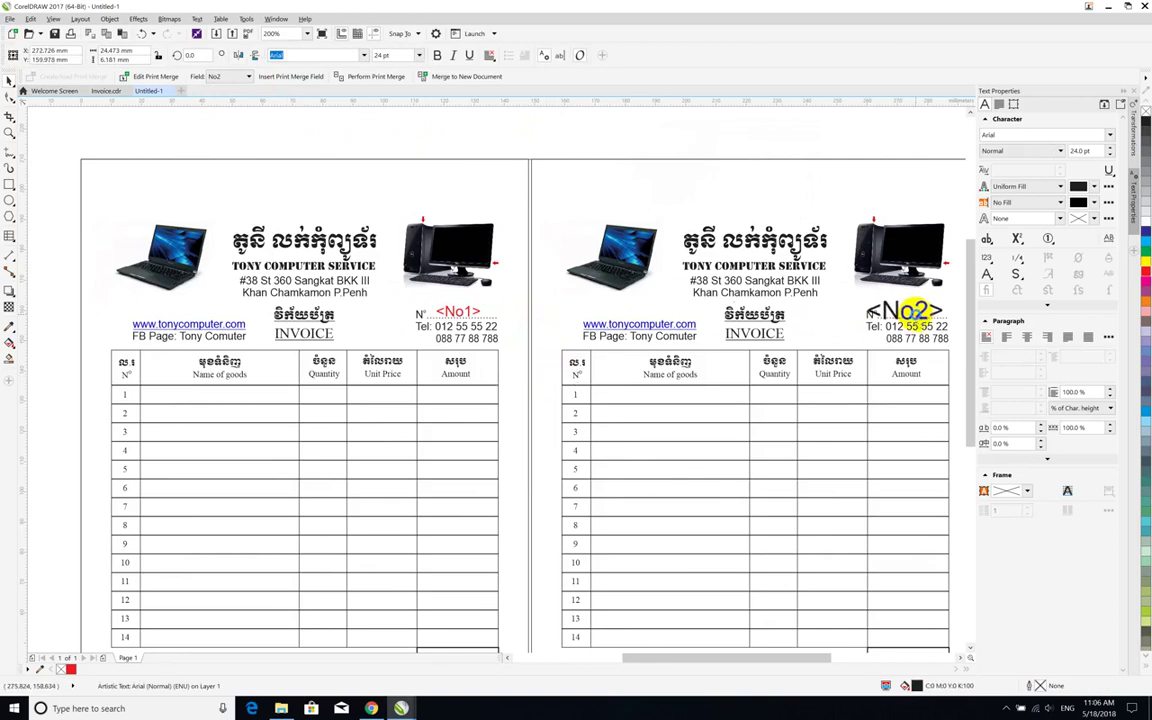
- Set the <No2> field to 14 pt, align it beside N°, and colour it red
{"action": "left_click", "coordinate": [418, 56]}
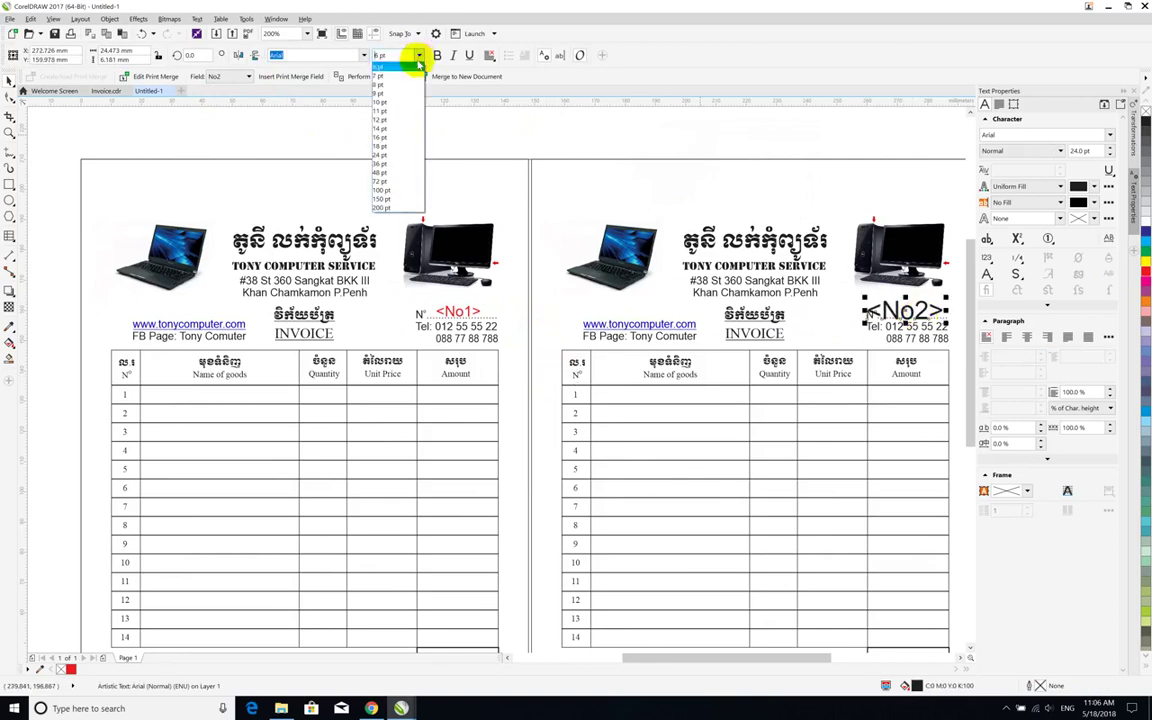
{"action": "left_click", "coordinate": [395, 128]}
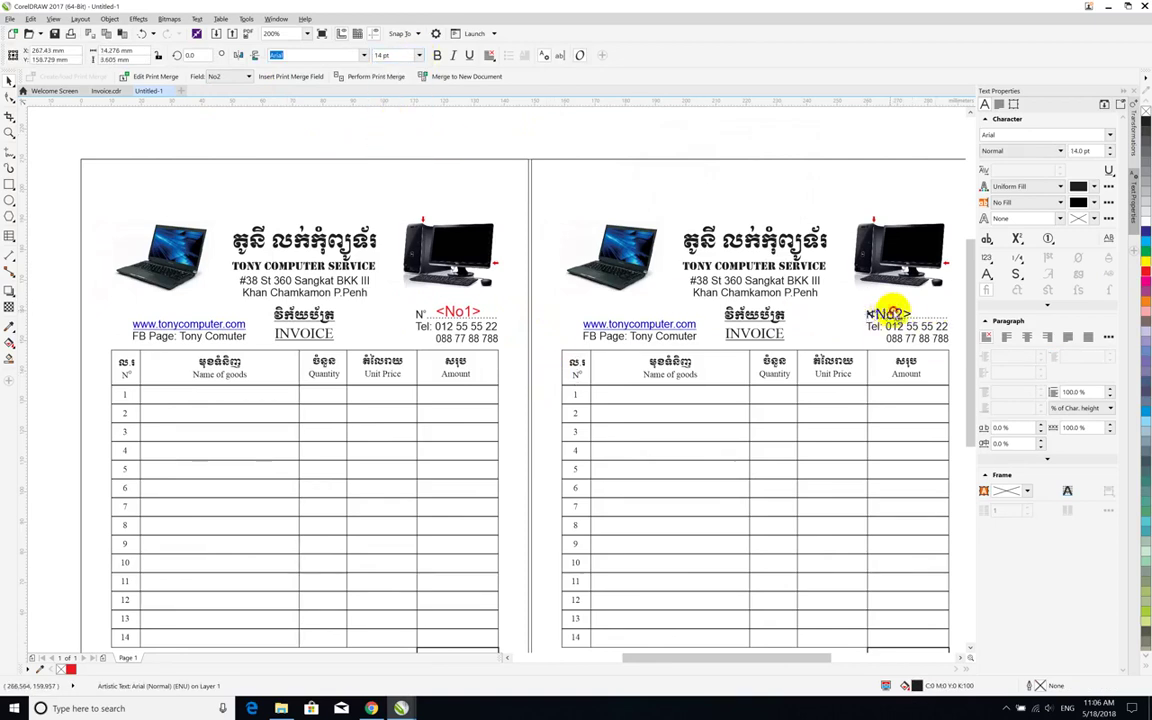
{"action": "left_click_drag", "start_coordinate": [886, 309], "coordinate": [906, 309]}
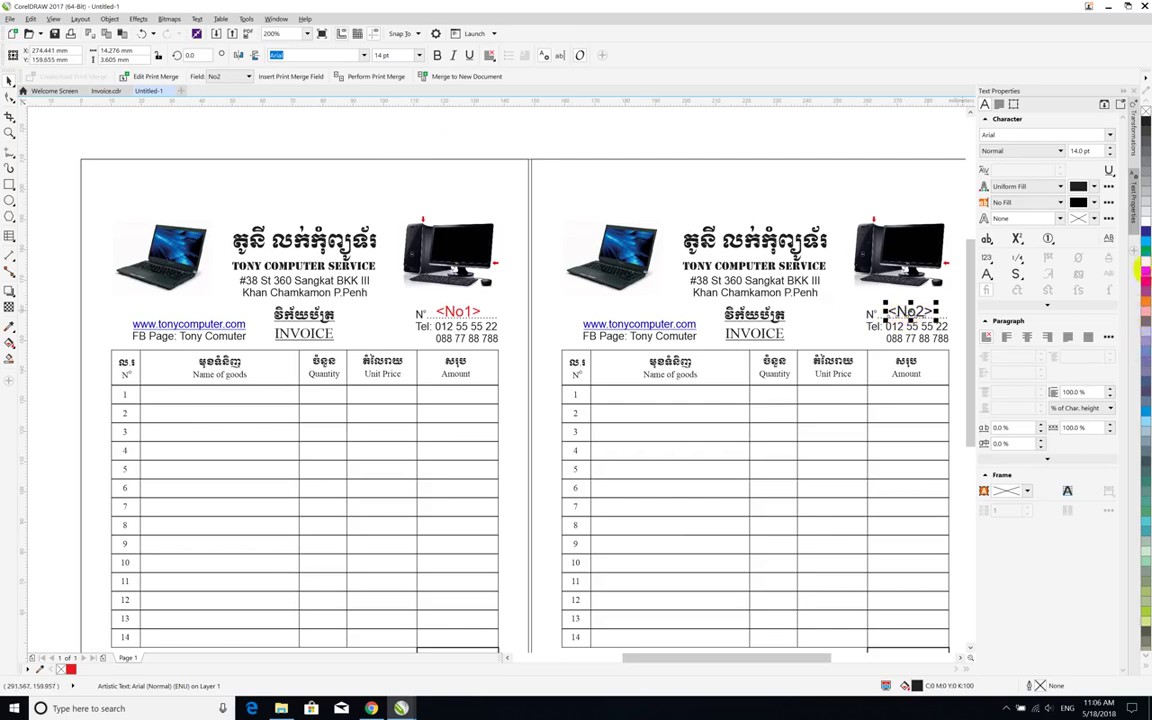
{"action": "left_click", "coordinate": [1144, 270]}
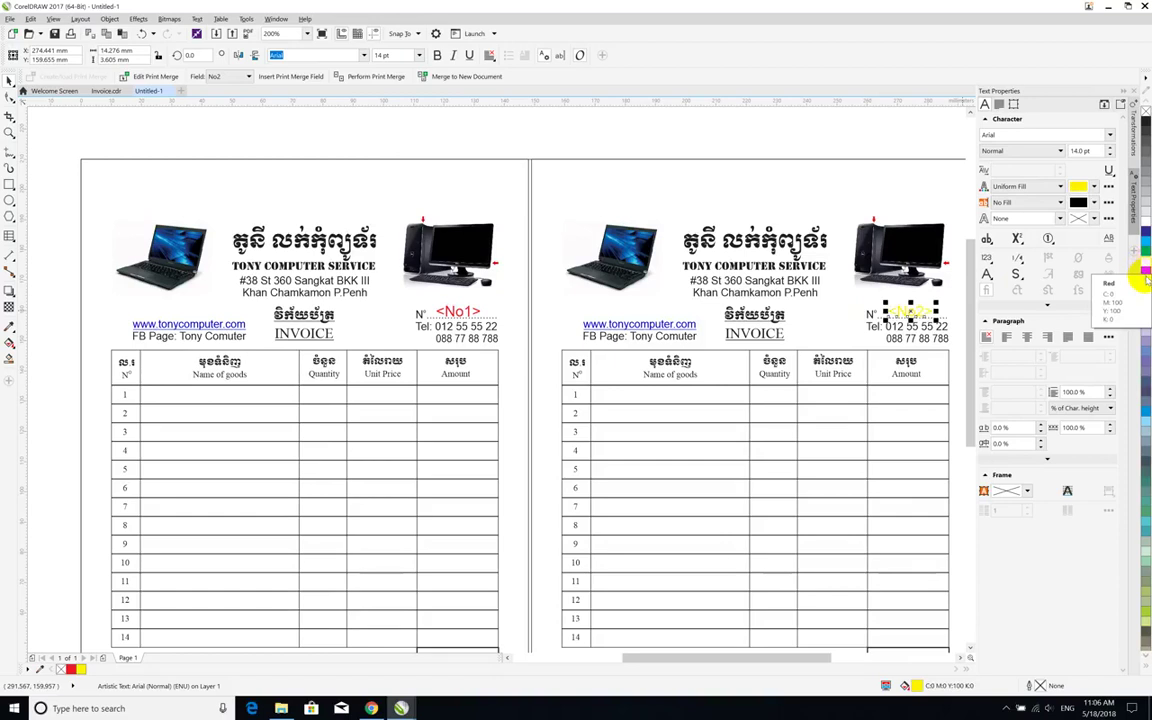
{"action": "left_click", "coordinate": [1144, 278]}
{"action": "left_click", "coordinate": [650, 210]}
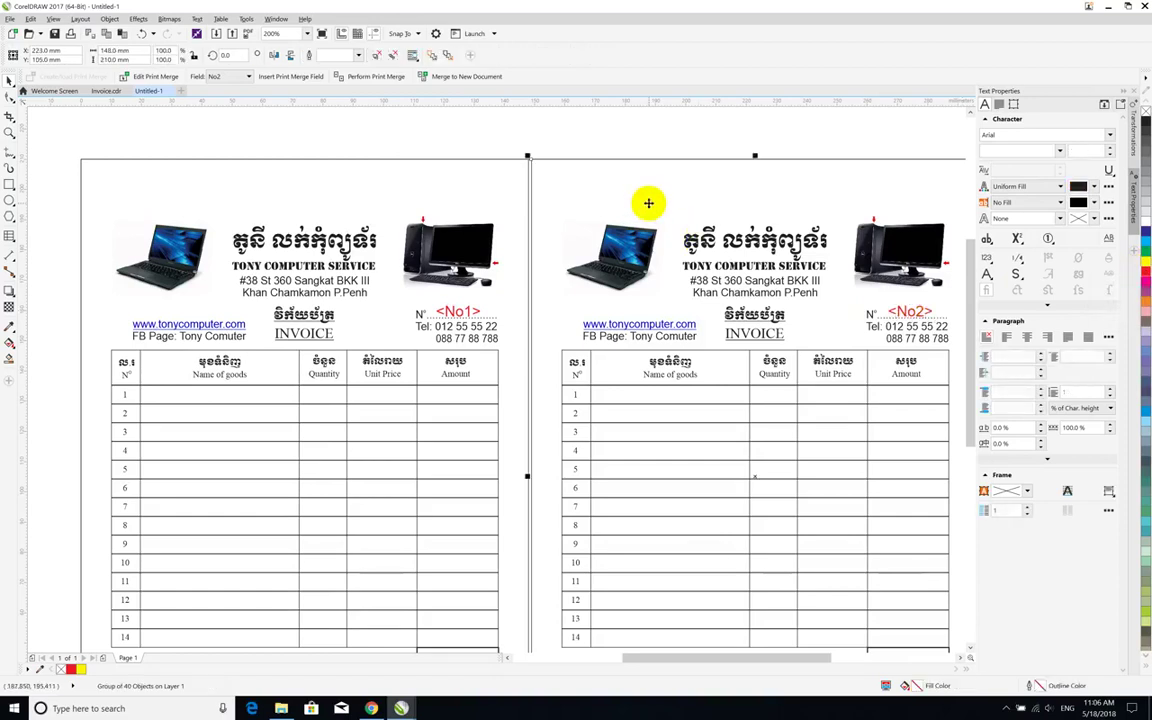
{"action": "left_click", "coordinate": [563, 140]}
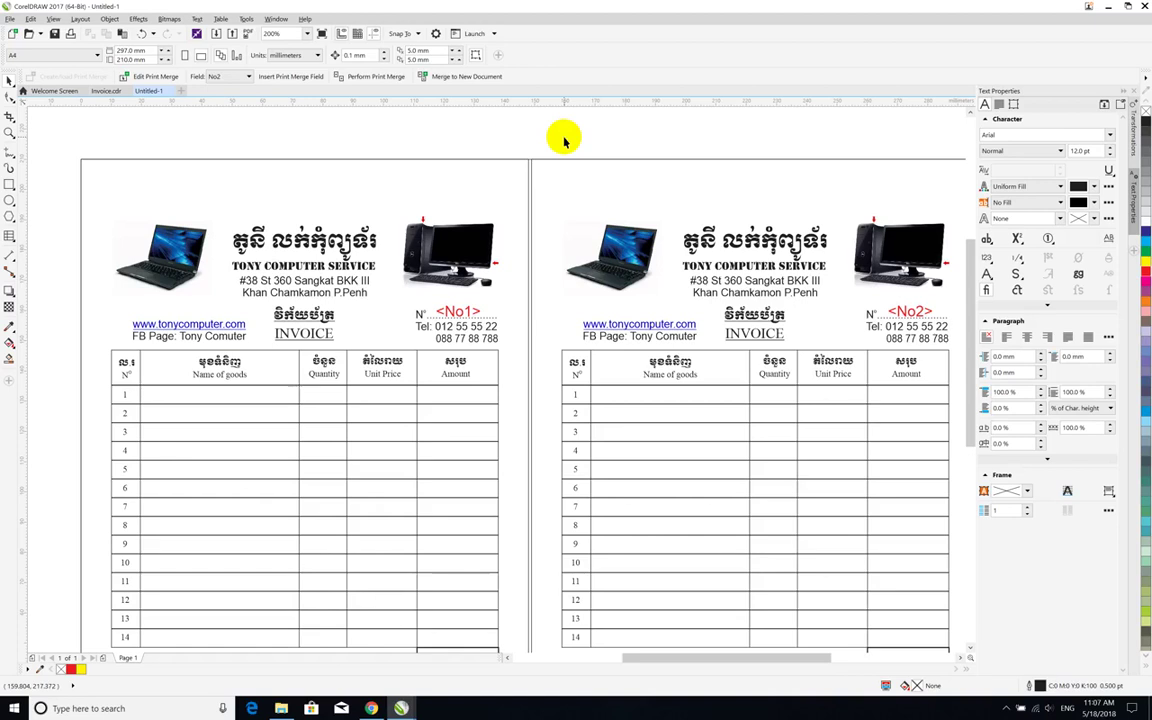
{"action": "left_click", "coordinate": [504, 189]}
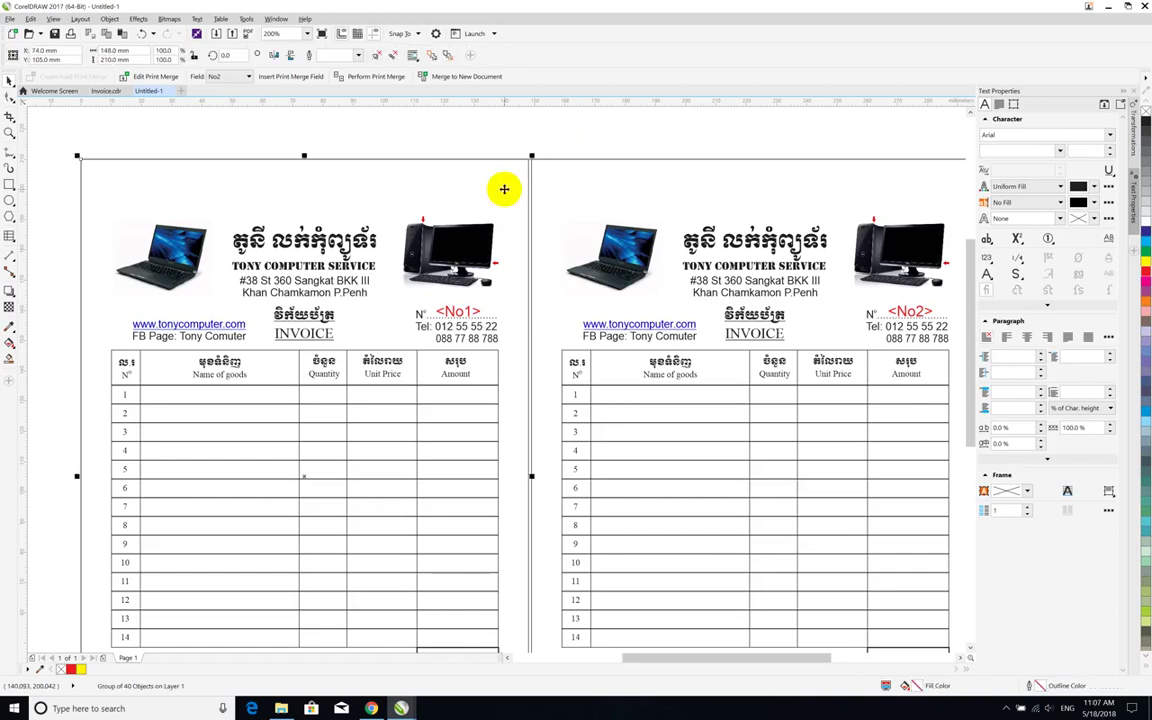
{"action": "left_click", "coordinate": [641, 135]}
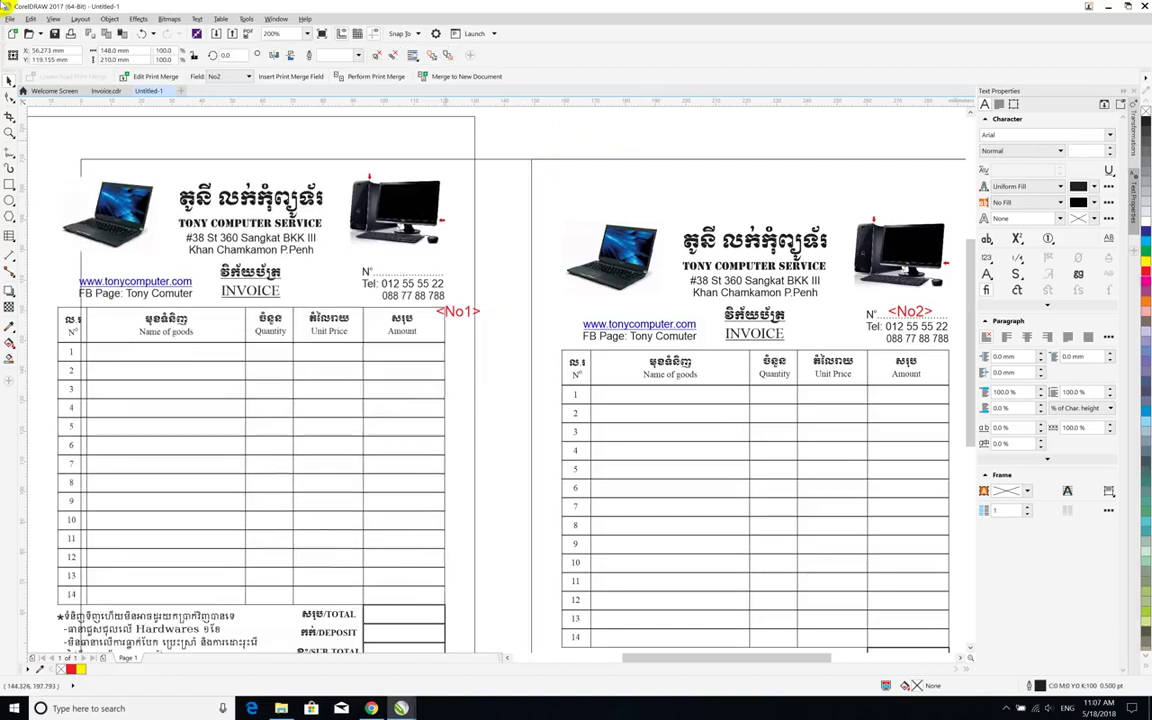
{"action": "left_click_drag", "start_coordinate": [512, 192], "coordinate": [458, 149]}
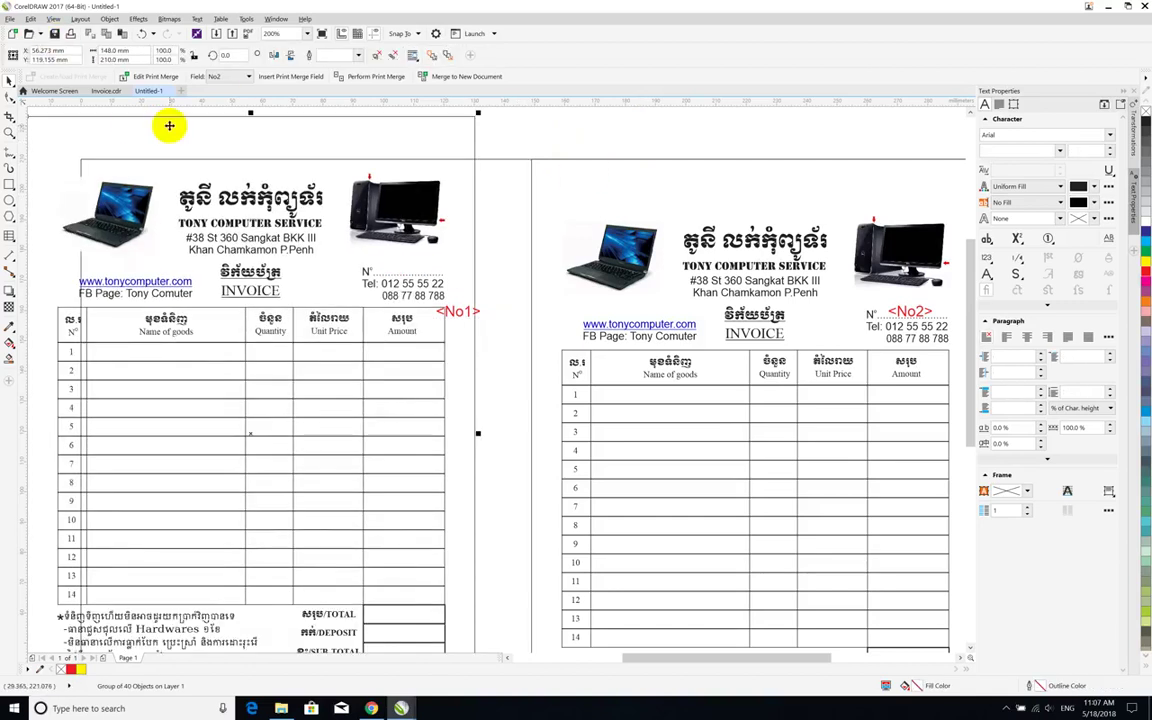
{"action": "key", "text": "ctrl+z"}
{"action": "left_click", "coordinate": [394, 128]}
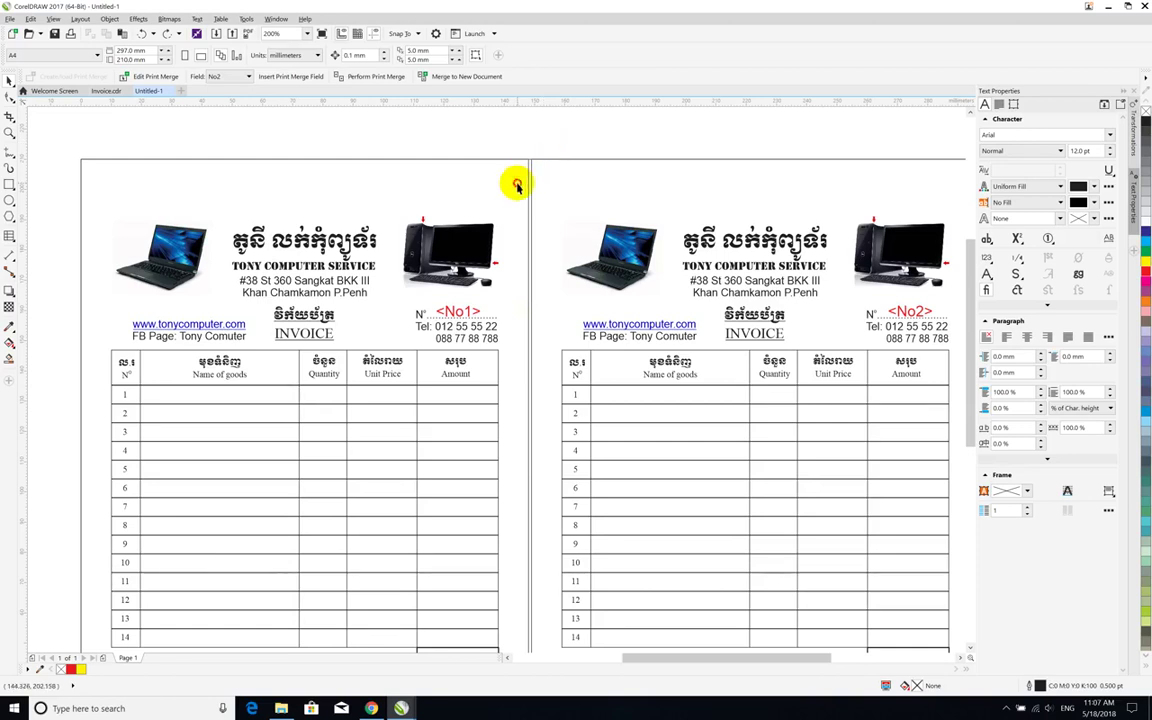
{"action": "left_click", "coordinate": [517, 183]}
{"action": "left_click", "coordinate": [450, 122]}
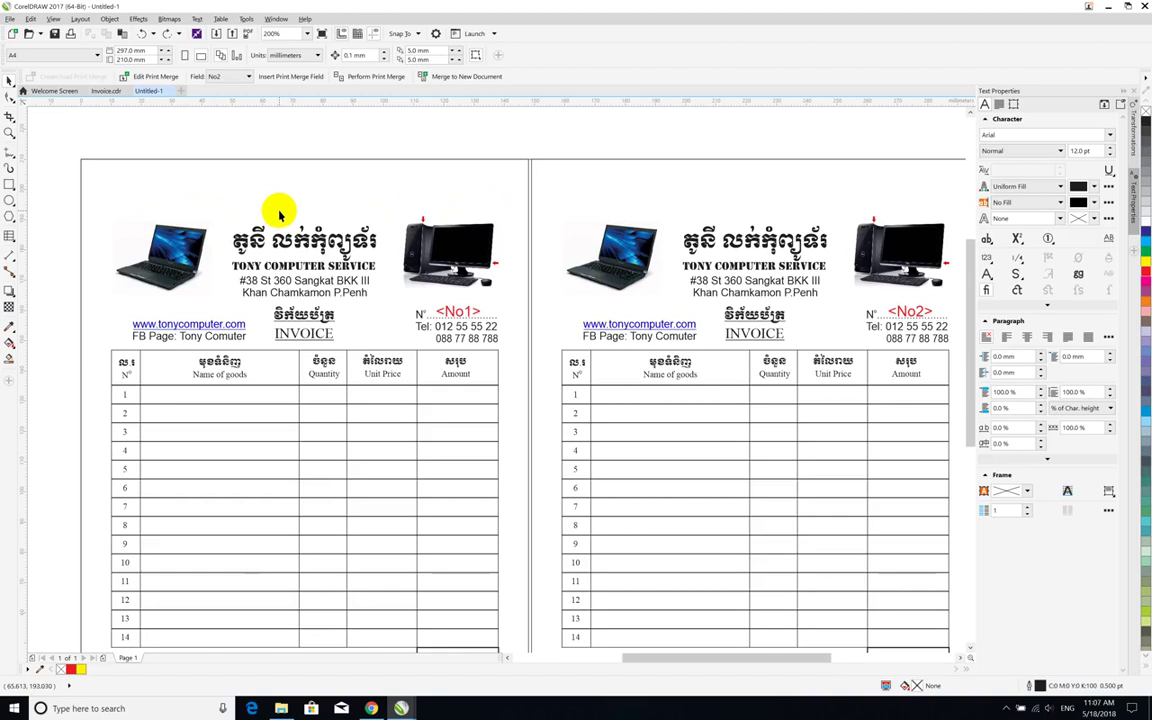
{"action": "left_click", "coordinate": [295, 190]}
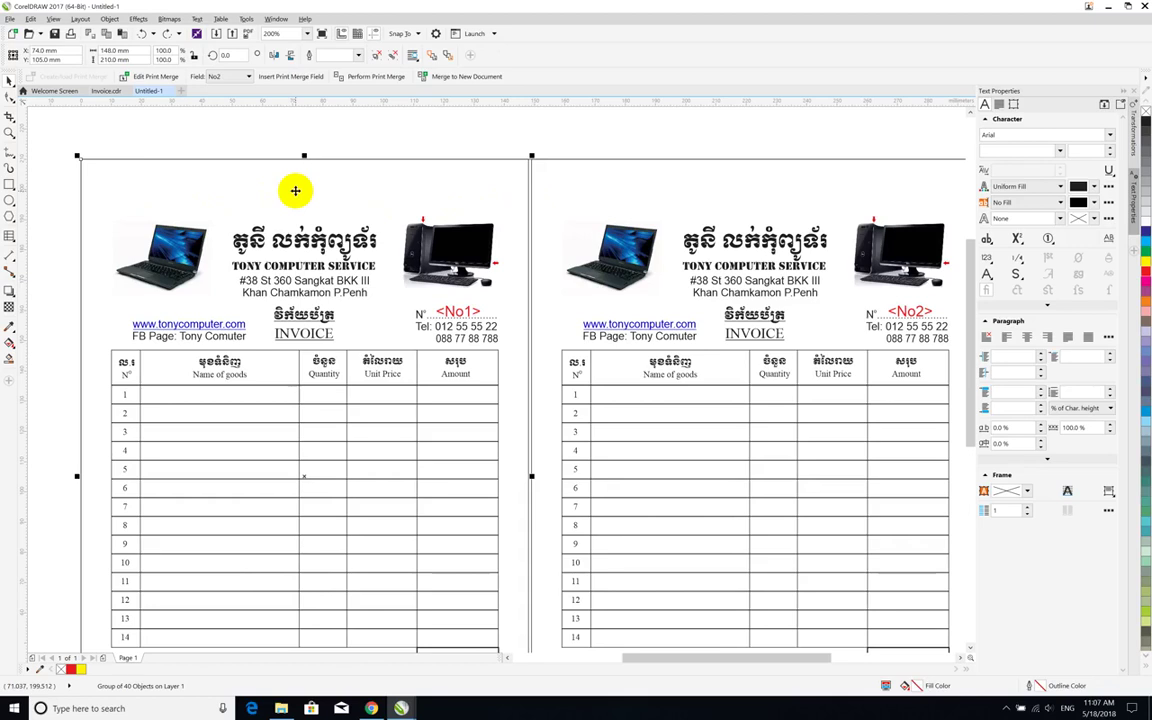
{"action": "left_click", "coordinate": [478, 141]}
{"action": "left_click", "coordinate": [452, 312]}
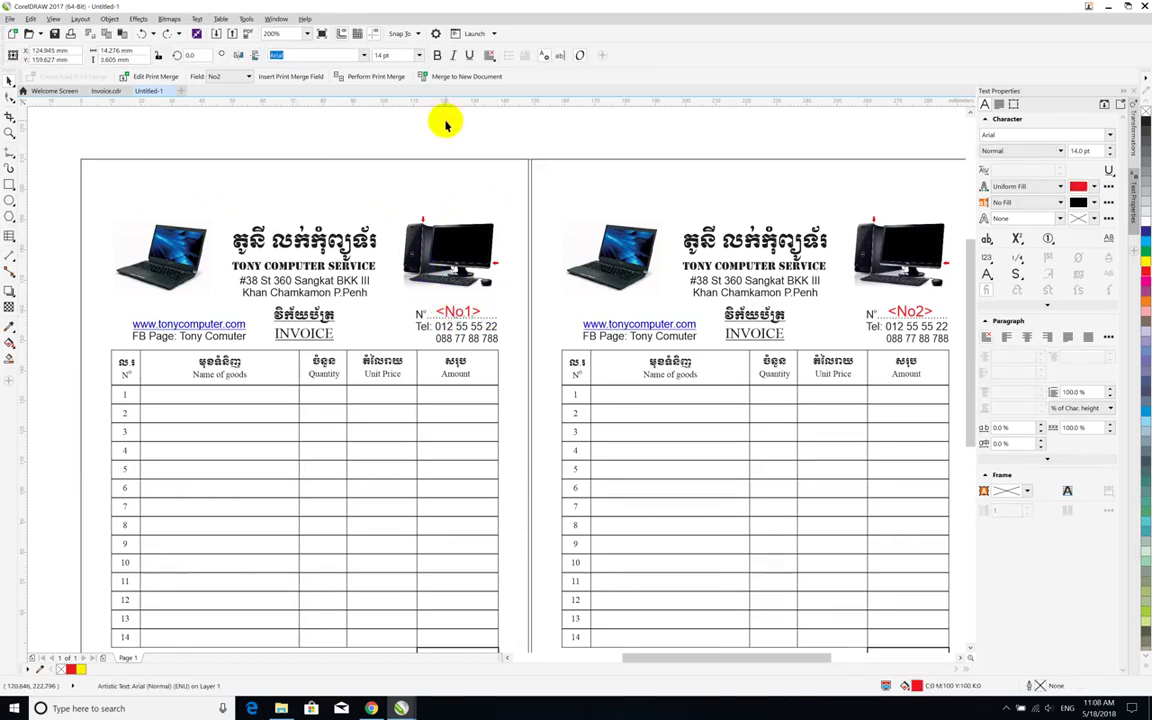
{"action": "left_click", "coordinate": [431, 187]}
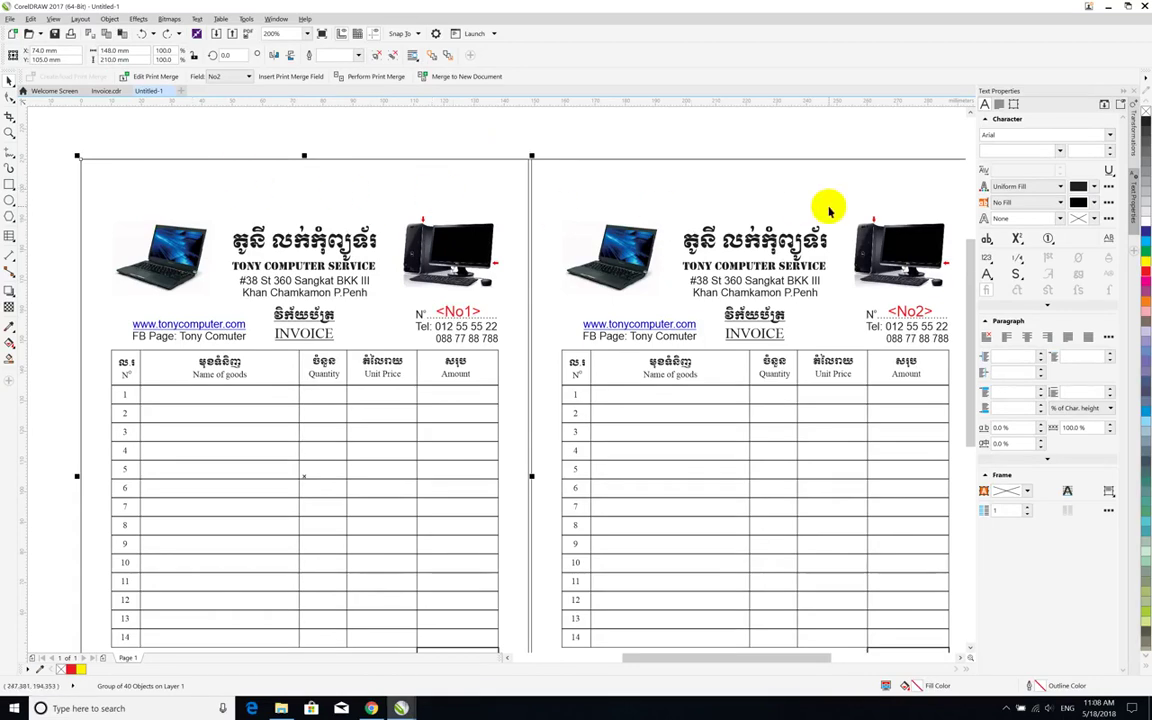
{"action": "left_click", "coordinate": [378, 145]}
{"action": "left_click", "coordinate": [424, 186]}
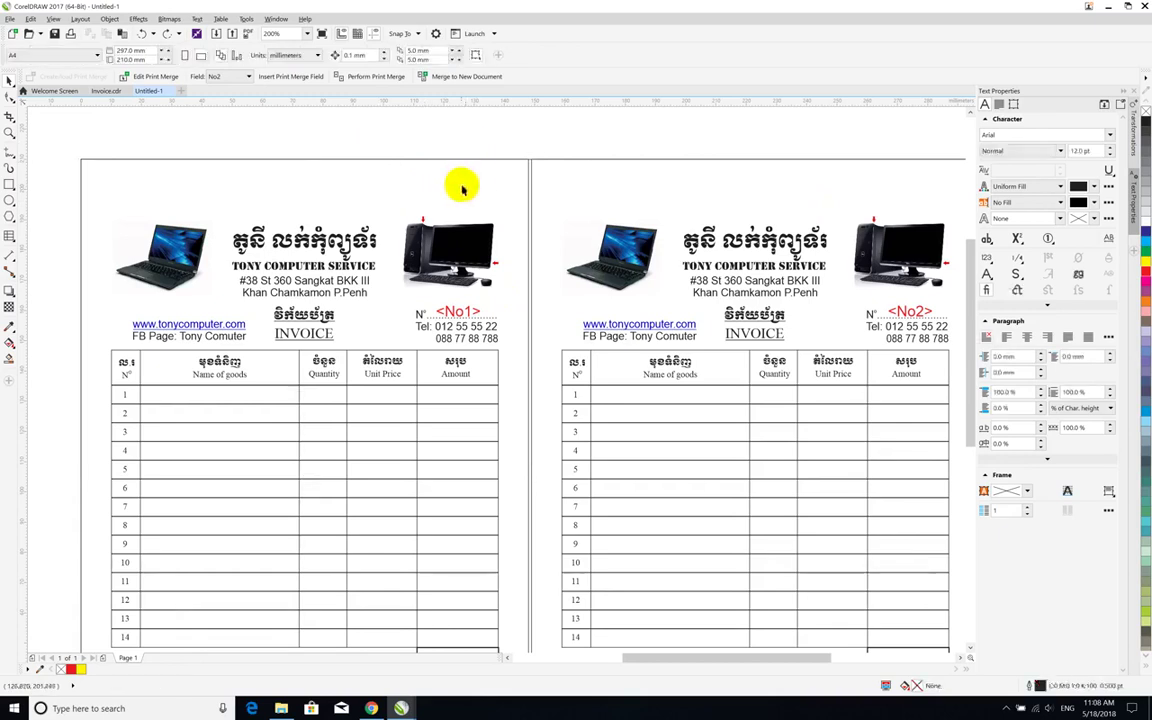
{"action": "left_click", "coordinate": [497, 125]}
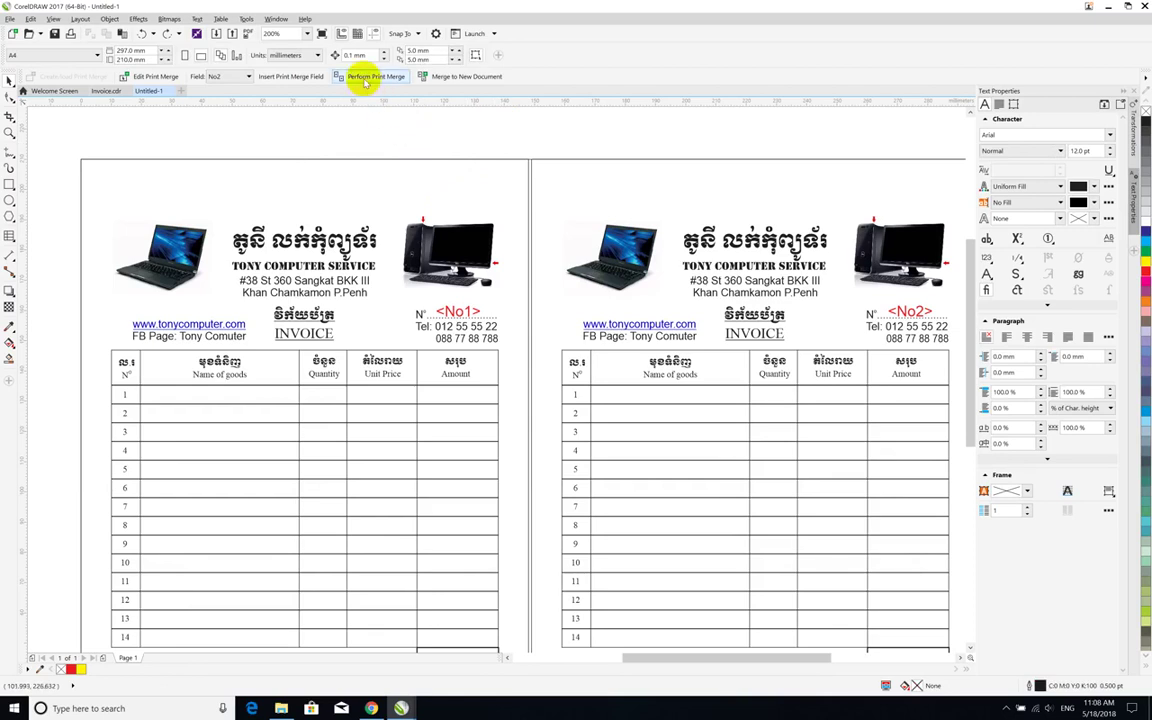
{"action": "left_click", "coordinate": [362, 79]}
- Set the merge Print dialog to print pages 1-250 to Adobe PDF
{"action": "left_click", "coordinate": [362, 79]}
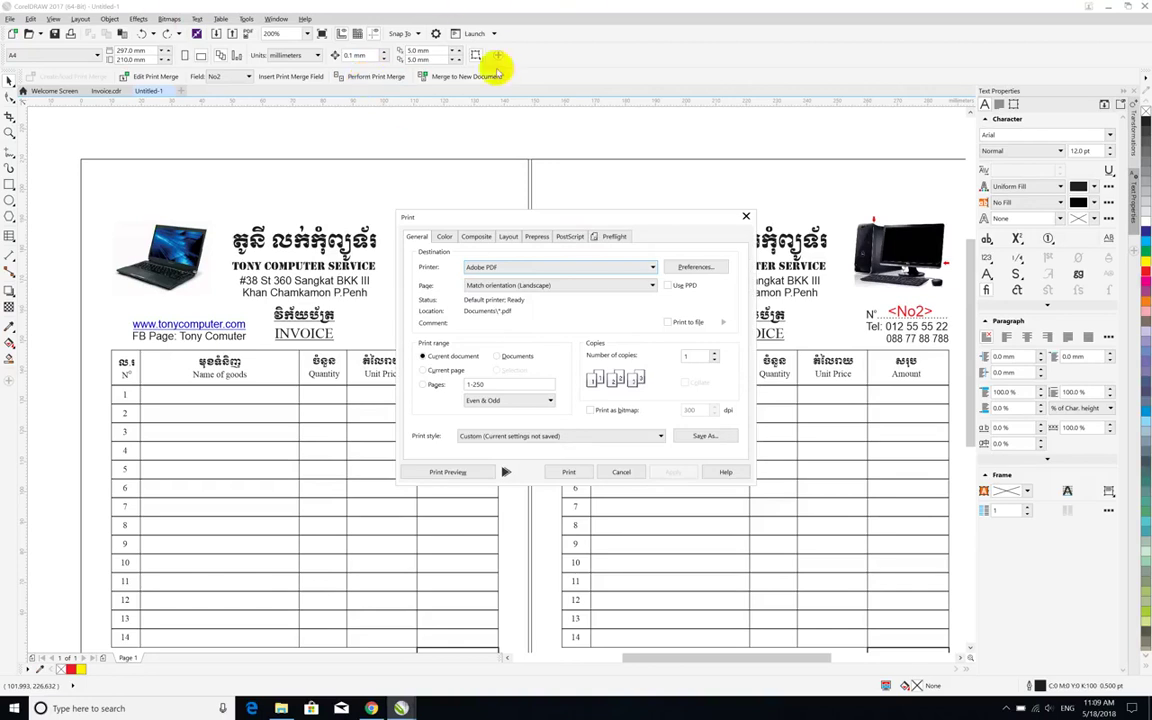
{"action": "left_click_drag", "start_coordinate": [480, 220], "coordinate": [436, 171]}
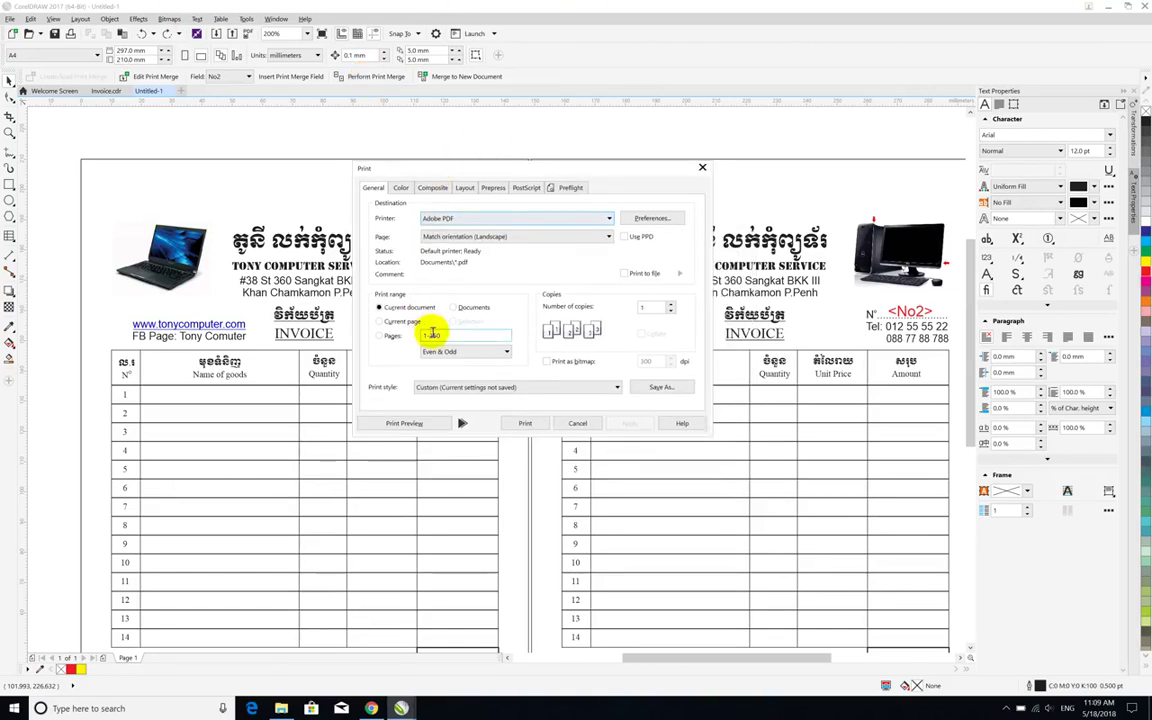
{"action": "left_click_drag", "start_coordinate": [447, 336], "coordinate": [428, 336]}
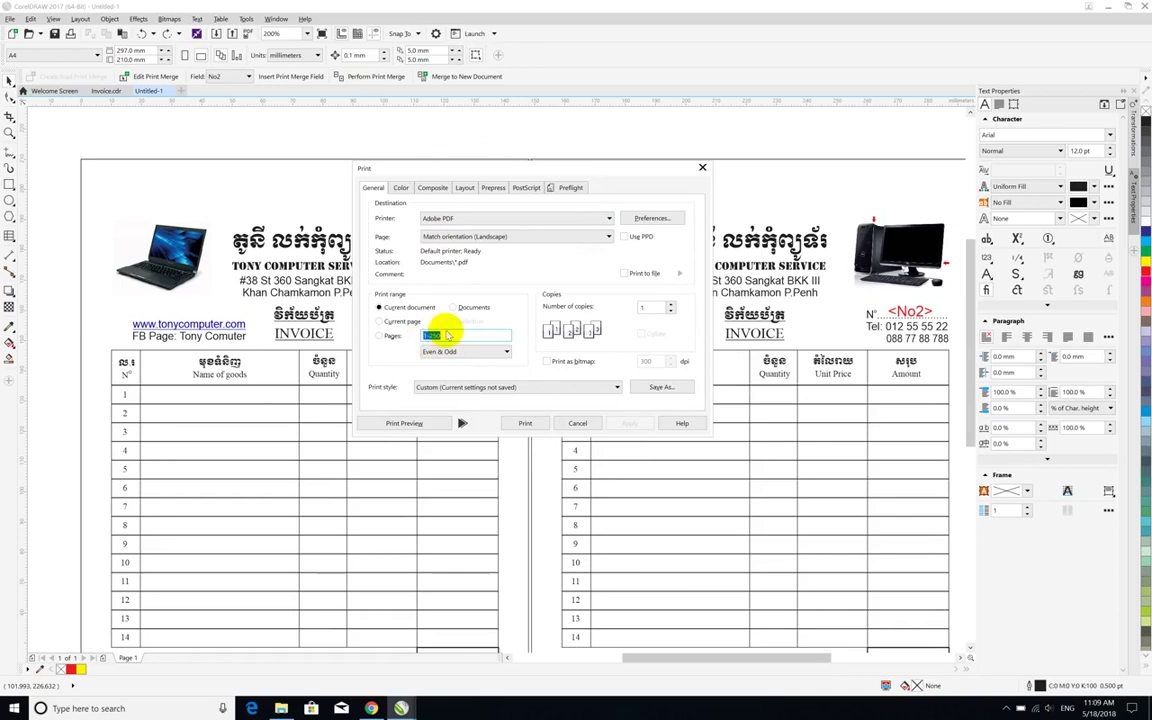
{"action": "left_click", "coordinate": [451, 335]}
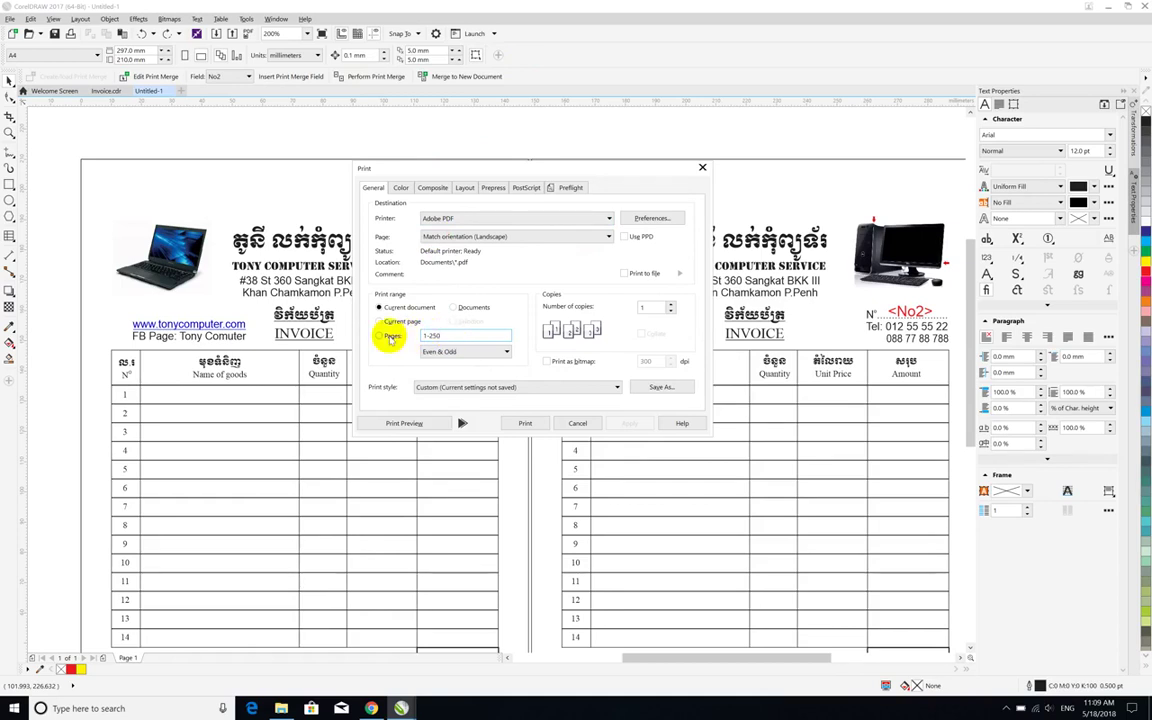
{"action": "left_click", "coordinate": [381, 336]}
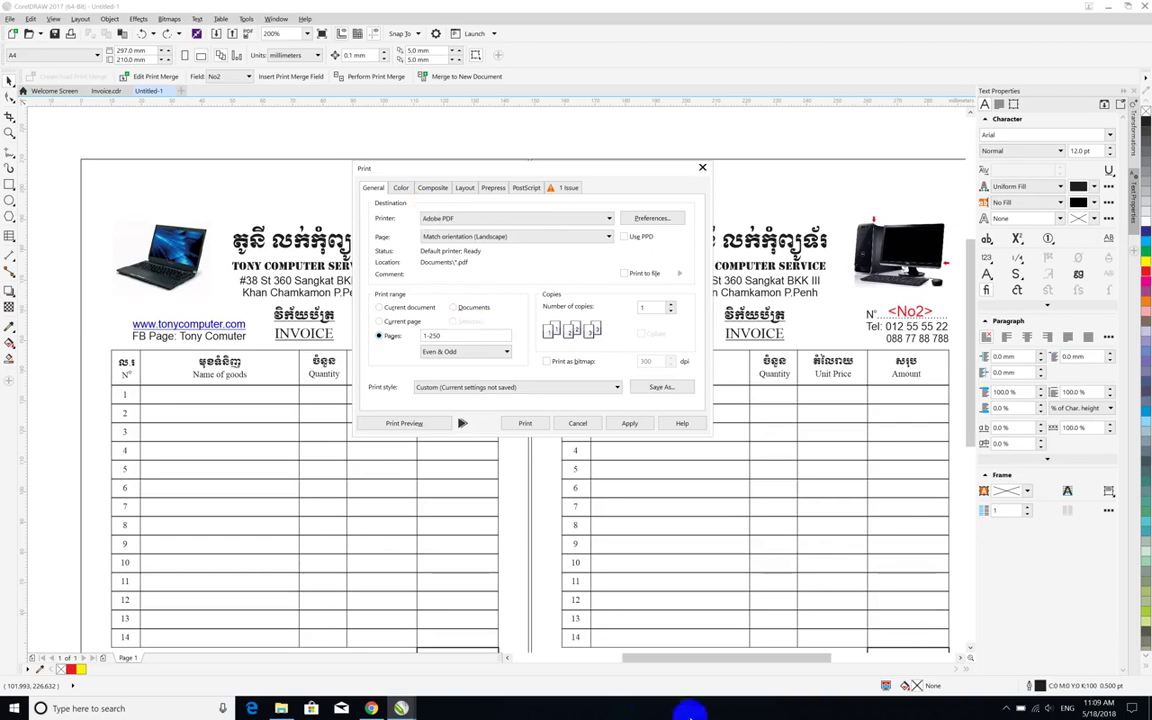
{"action": "left_click", "coordinate": [474, 334]}
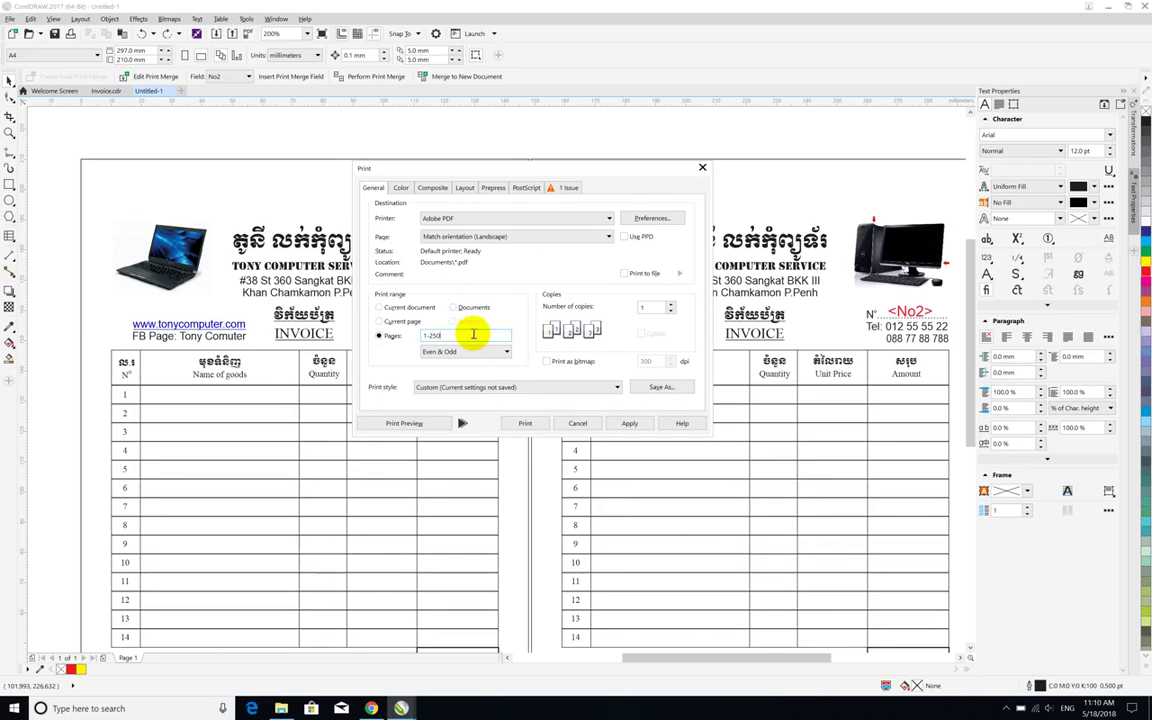
{"action": "left_click_drag", "start_coordinate": [474, 334], "coordinate": [413, 334]}
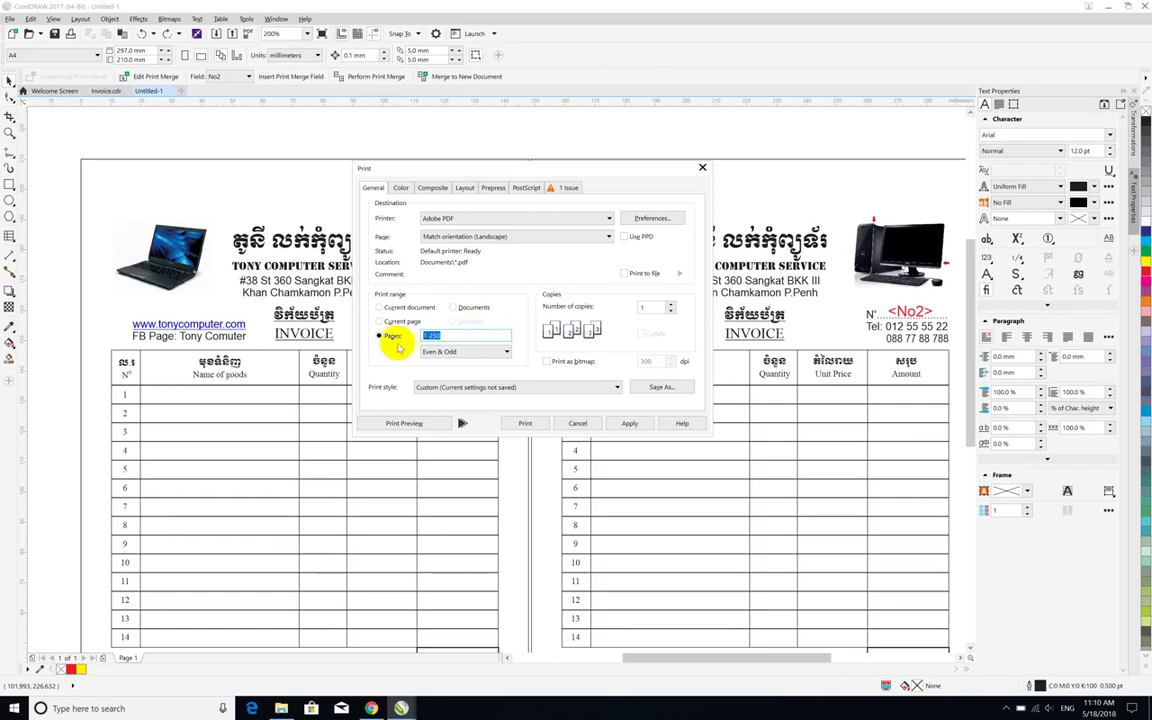
{"action": "left_click", "coordinate": [432, 336]}
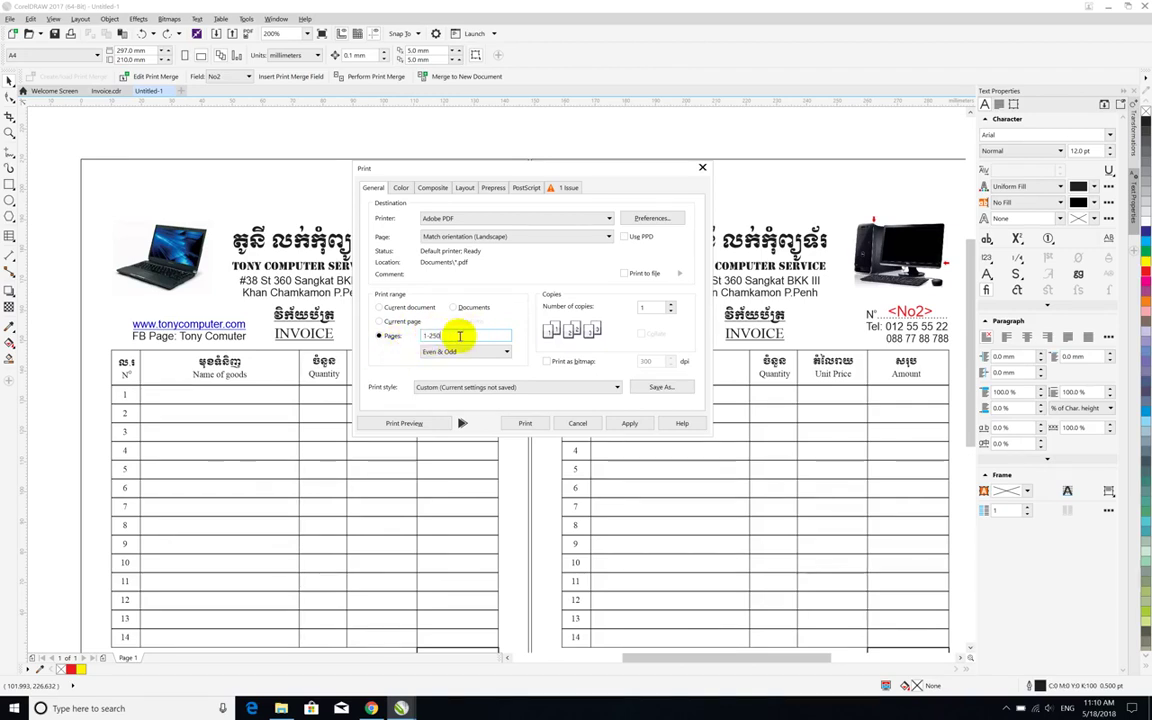
{"action": "left_click_drag", "start_coordinate": [459, 336], "coordinate": [417, 336]}
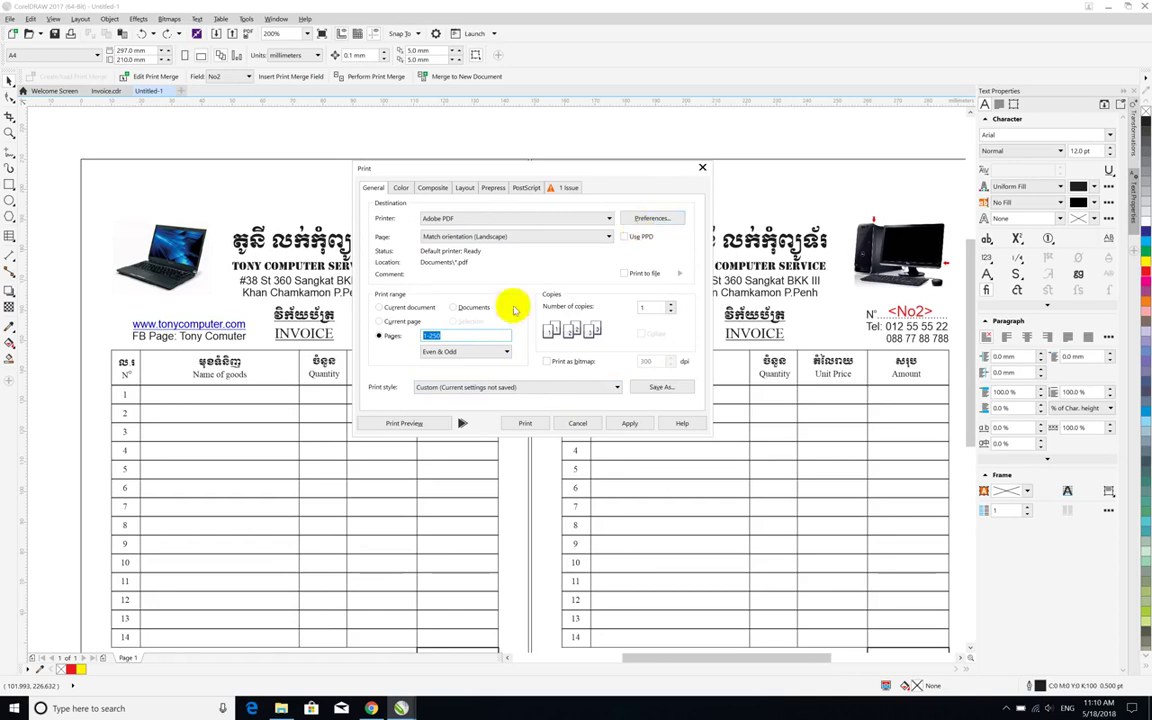
{"action": "left_click", "coordinate": [456, 337]}
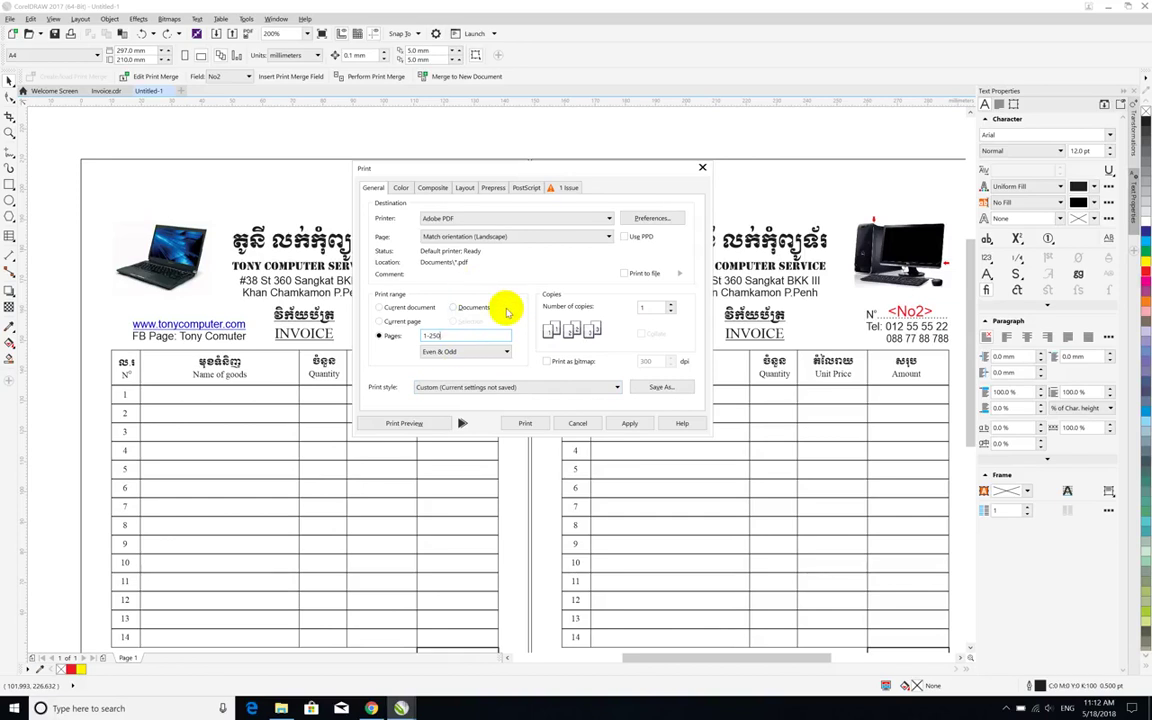
- Close the Print dialog without printing and delete the left and right invoice artwork
{"action": "left_click", "coordinate": [580, 423]}
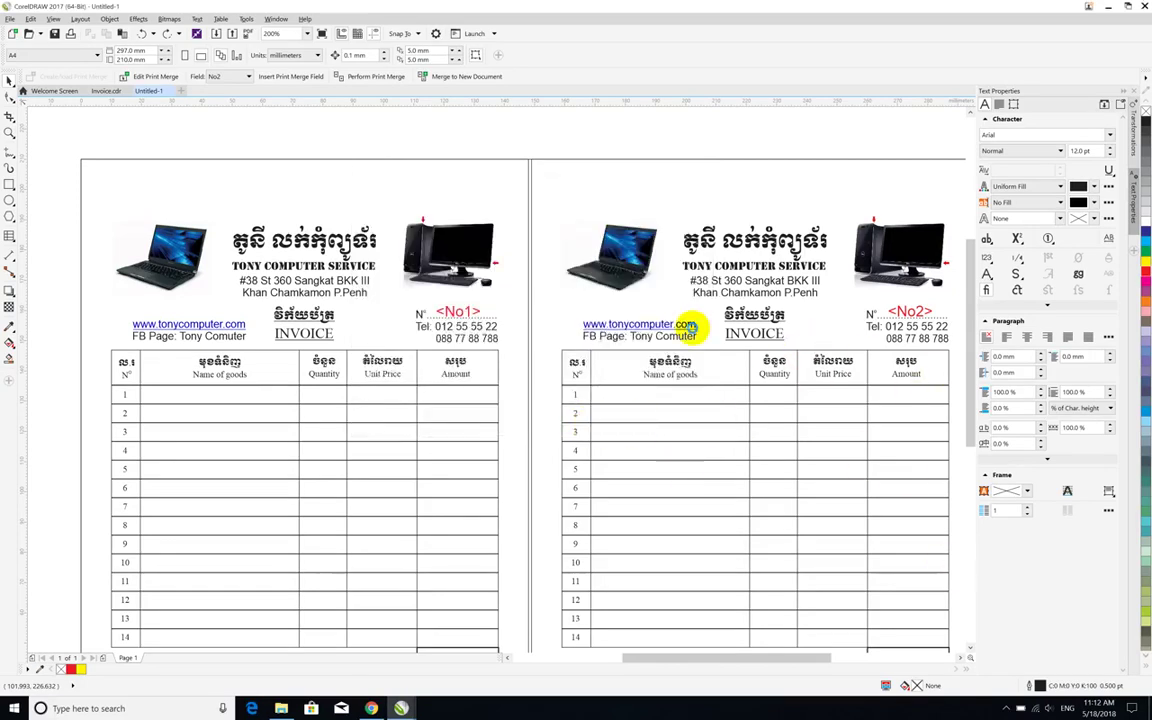
{"action": "scroll", "coordinate": [437, 321], "scroll_direction": "down", "scroll_amount": 3}
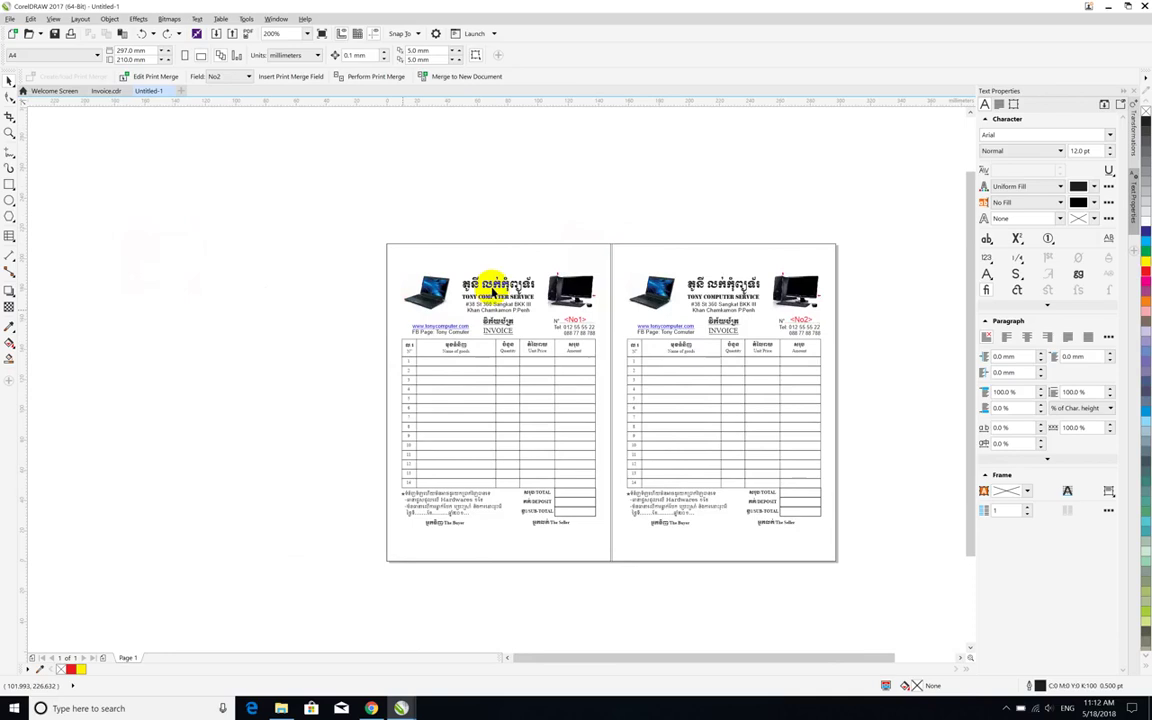
{"action": "left_click", "coordinate": [523, 282]}
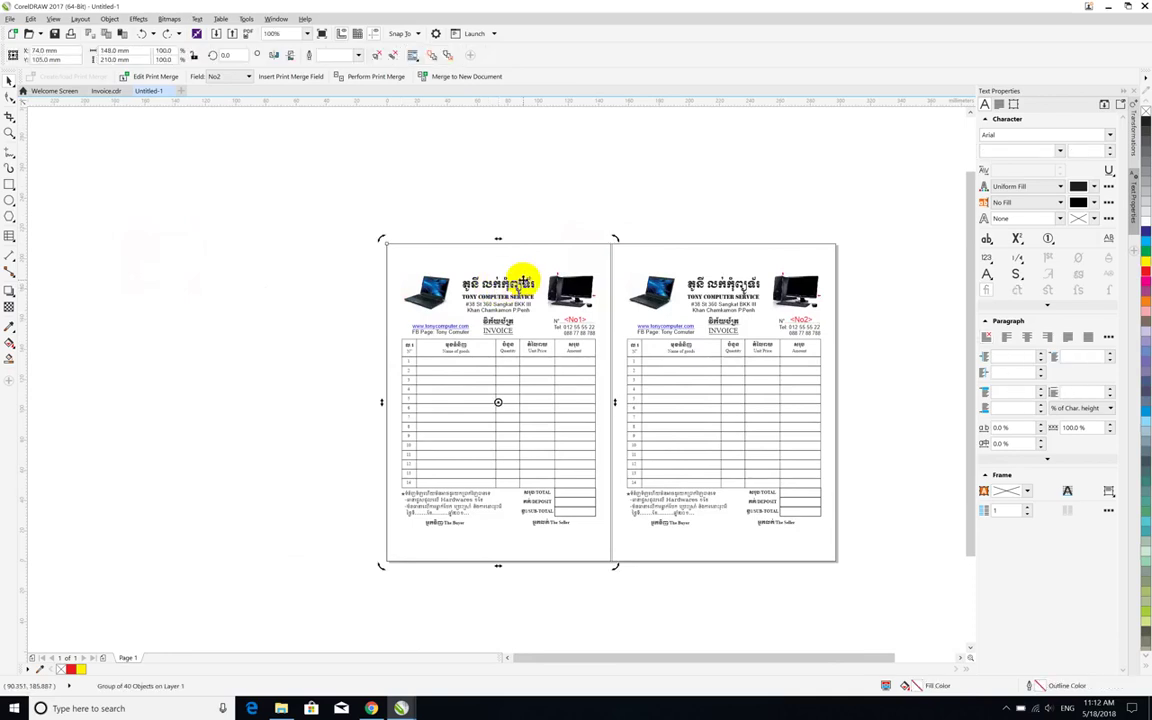
{"action": "key", "text": "Delete"}
{"action": "left_click", "coordinate": [616, 276]}
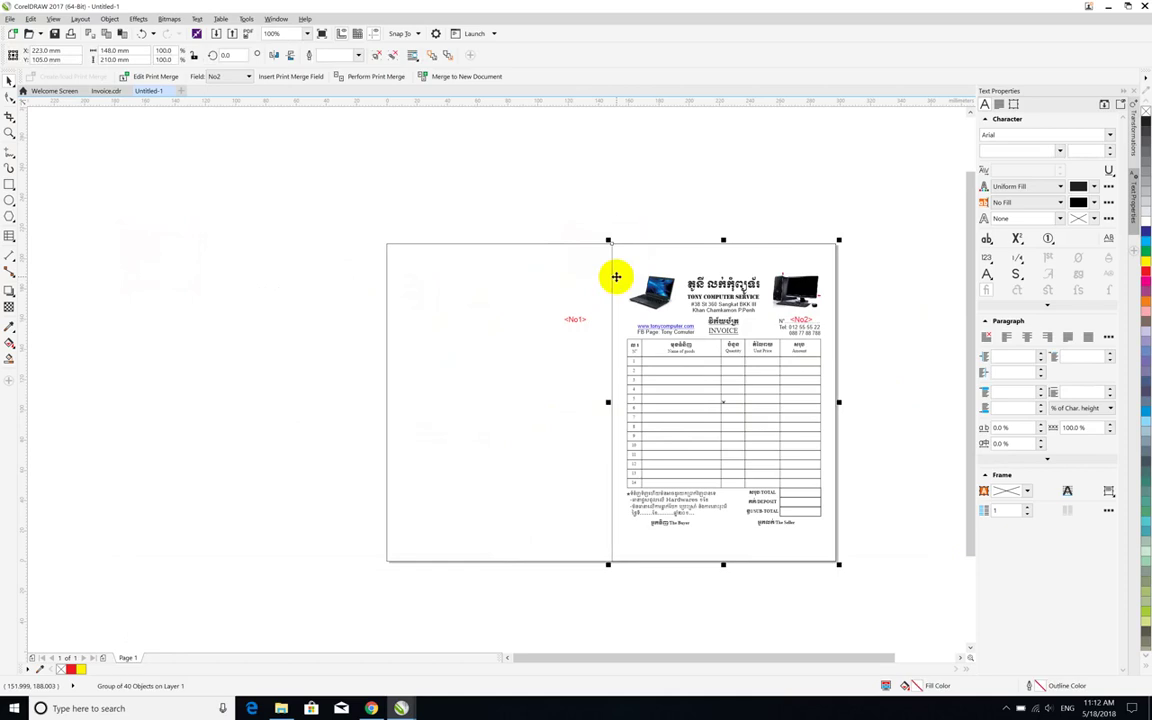
{"action": "key", "text": "Delete"}
- Delete the leftover rectangle outline, deselect the merge fields, and restore the invoice artwork with Ctrl+V
{"action": "left_click", "coordinate": [655, 348]}
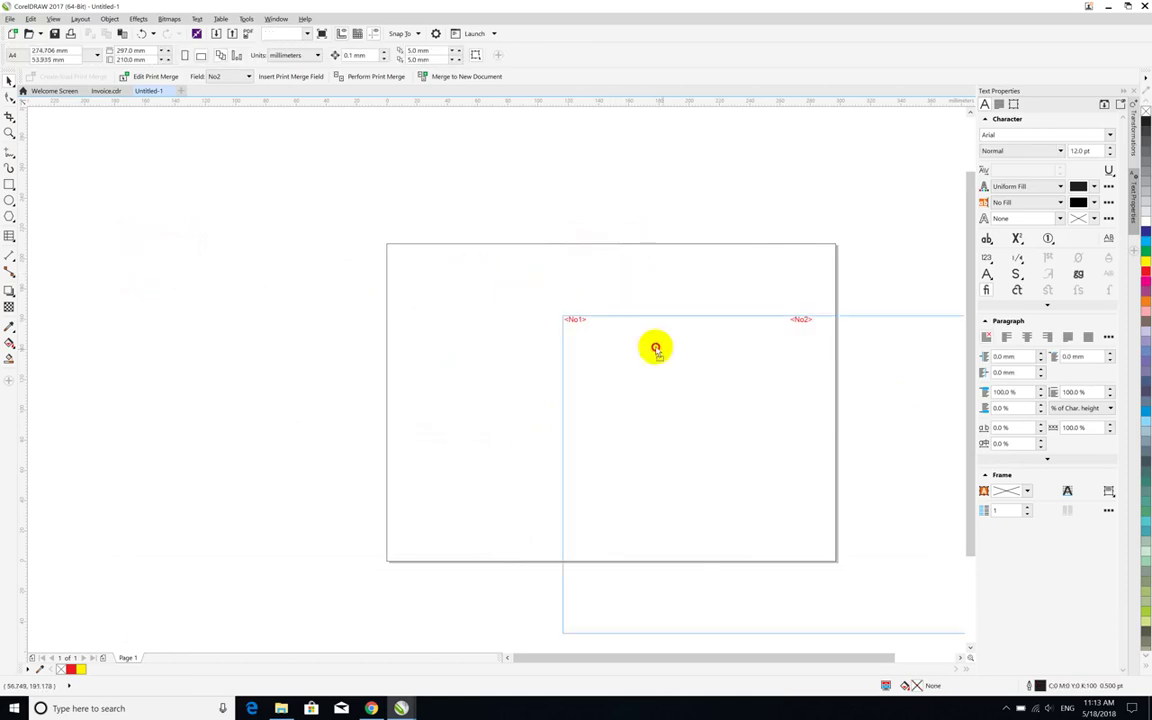
{"action": "key", "text": "Escape"}
{"action": "left_click", "coordinate": [775, 378]}
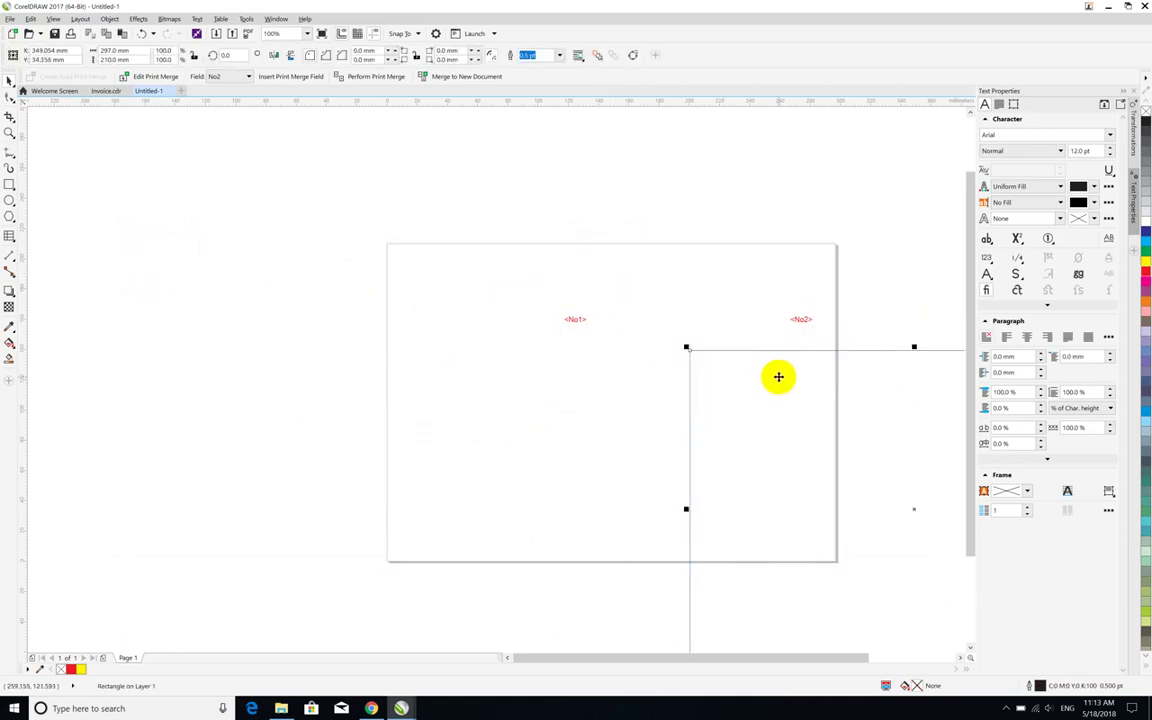
{"action": "key", "text": "Delete"}
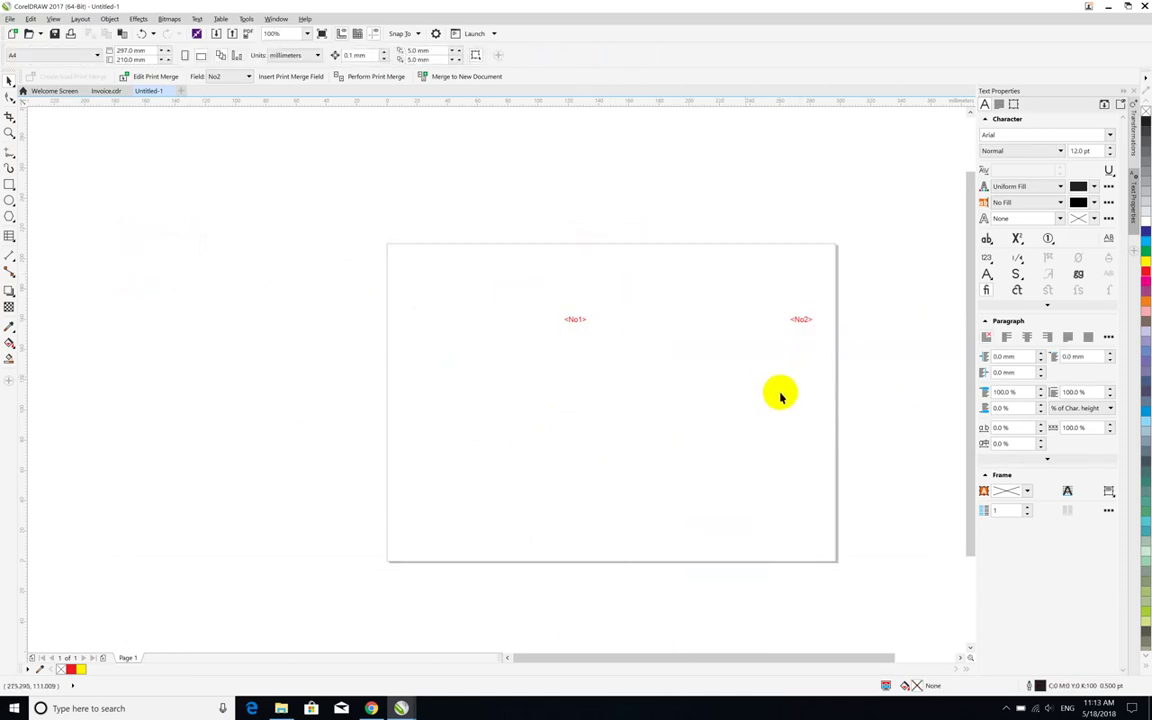
{"action": "left_click_drag", "start_coordinate": [499, 277], "coordinate": [849, 385]}
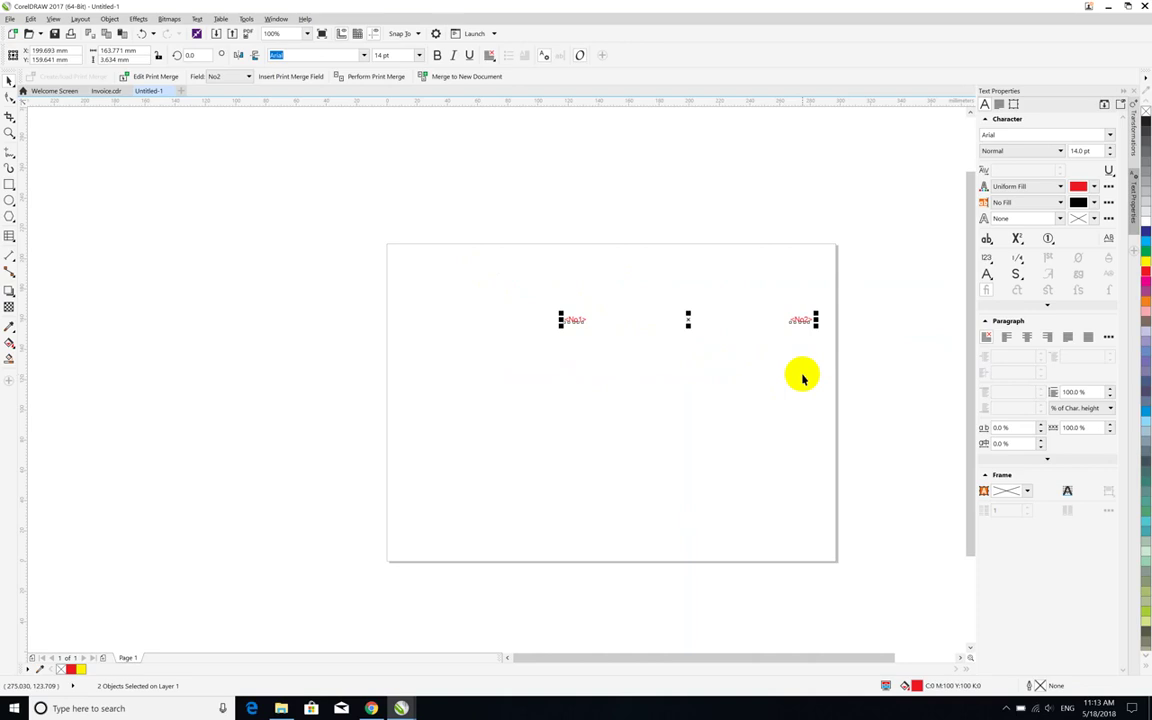
{"action": "left_click", "coordinate": [802, 378]}
{"action": "key", "text": "ctrl+v"}
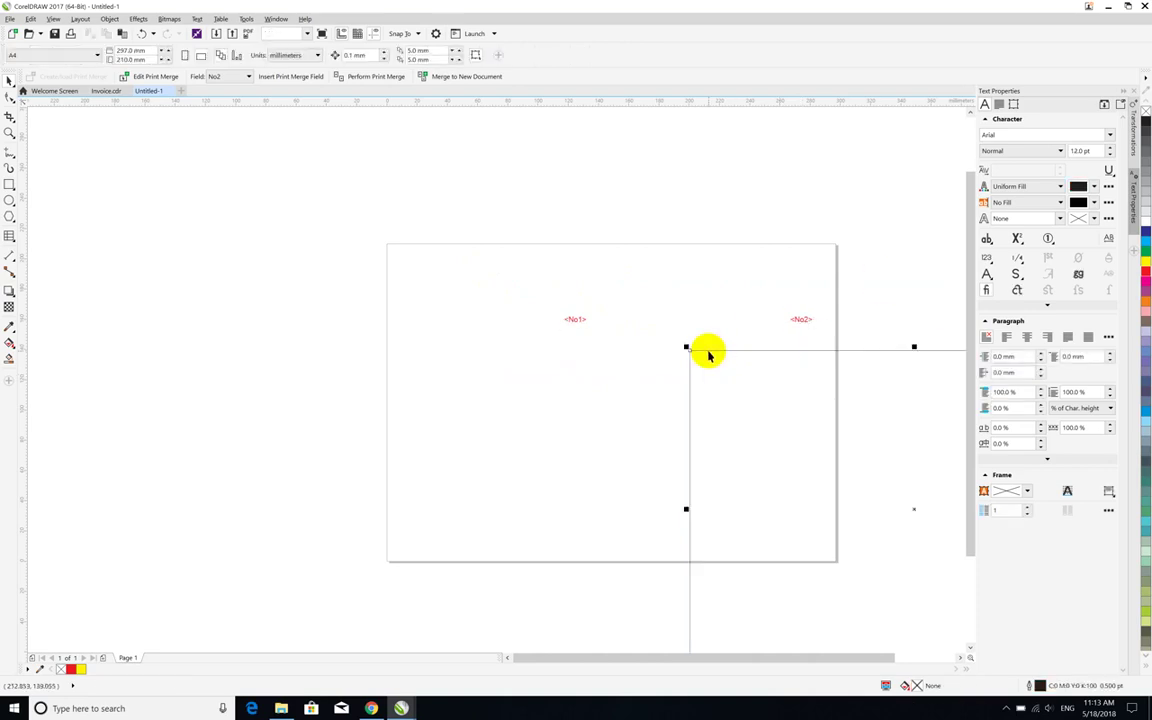